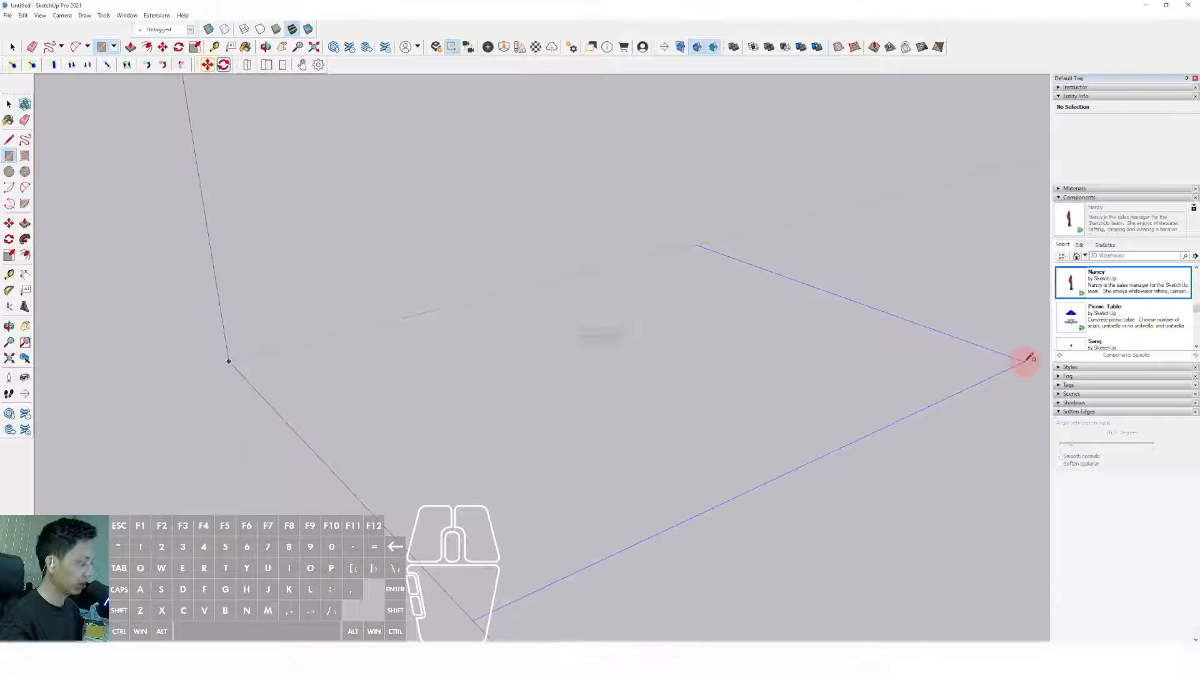
- Draw a large rectangular ground face starting at the origin and select the face with its edges
{"action": "left_click", "coordinate": [1024, 361]}
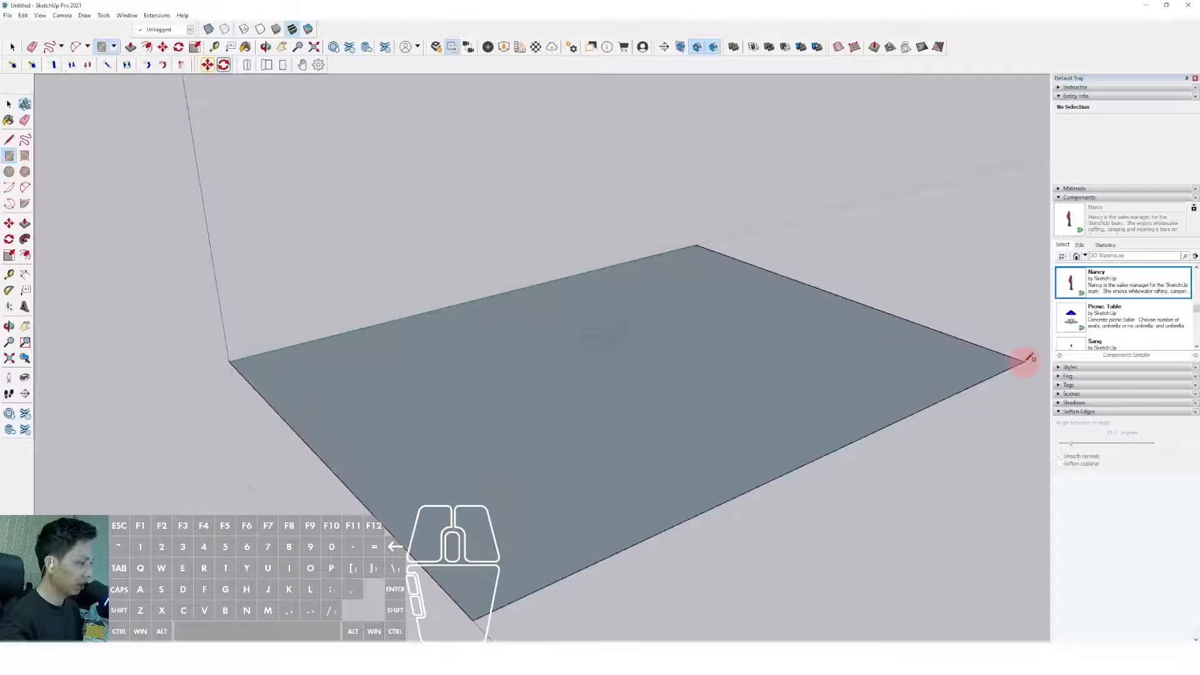
{"action": "scroll", "coordinate": [448, 376], "scroll_direction": "down", "scroll_amount": 2}
{"action": "middle_click_drag", "start_coordinate": [447, 376], "coordinate": [401, 406]}
{"action": "key", "text": "space"}
{"action": "scroll", "coordinate": [500, 392], "scroll_direction": "up", "scroll_amount": 2}
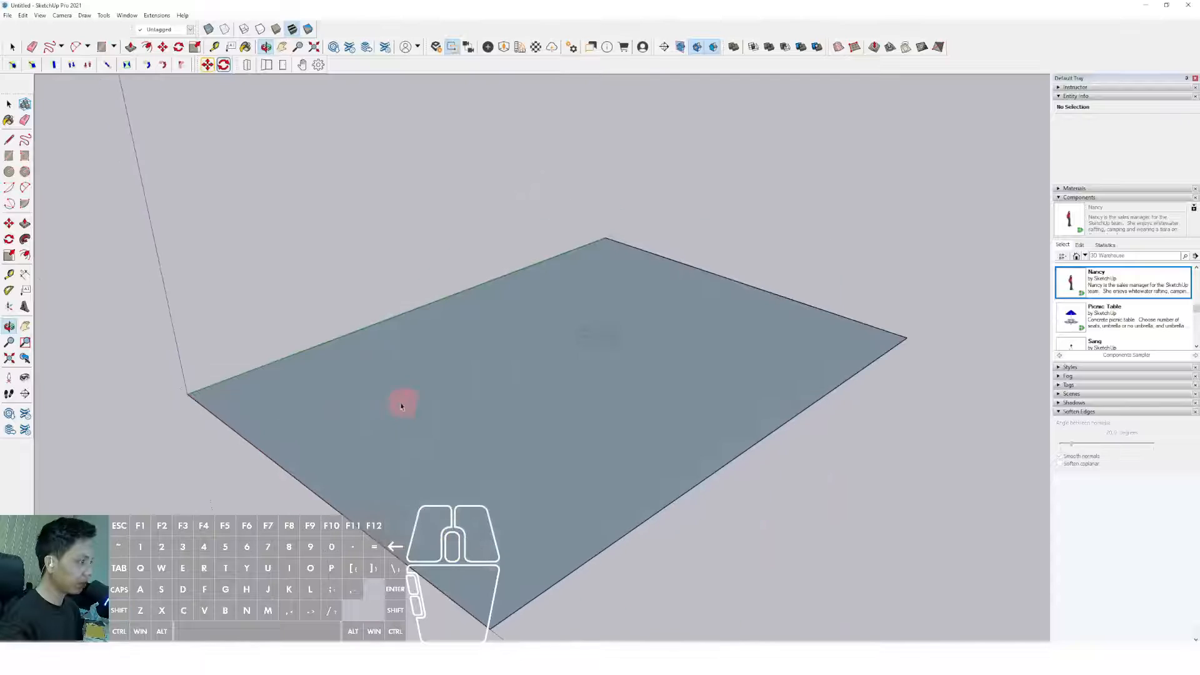
{"action": "middle_click_drag", "start_coordinate": [290, 414], "coordinate": [325, 370]}
{"action": "double_click", "coordinate": [348, 393]}
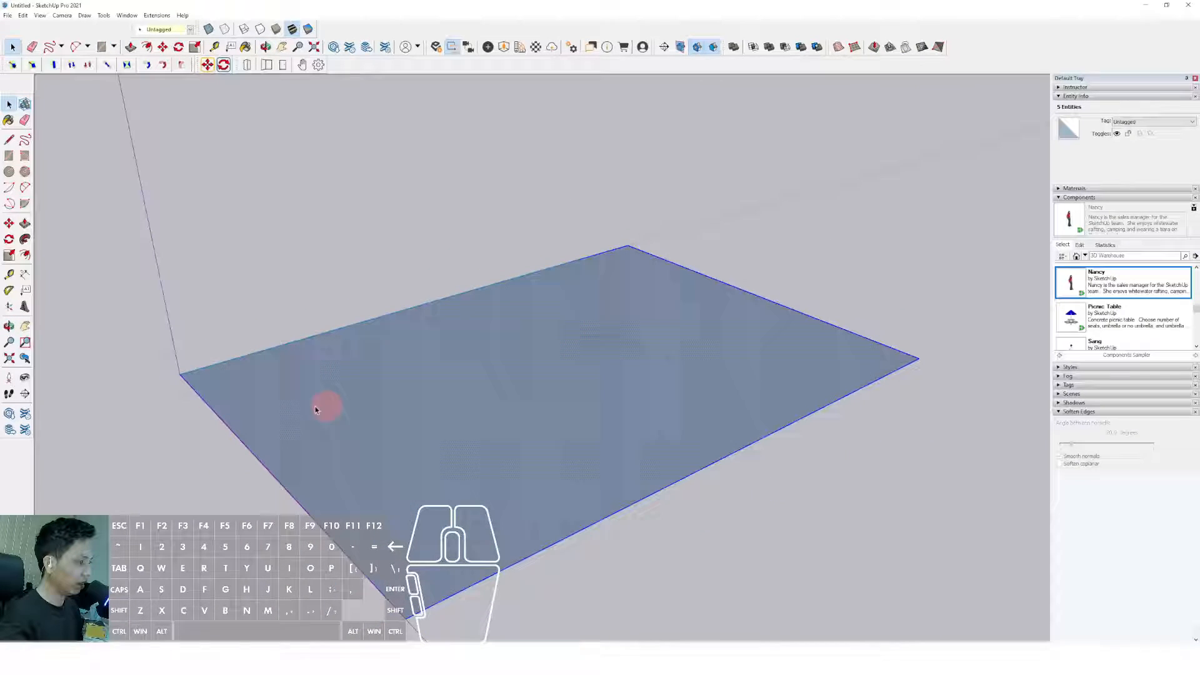
{"action": "middle_click_drag", "start_coordinate": [435, 351], "coordinate": [395, 379]}
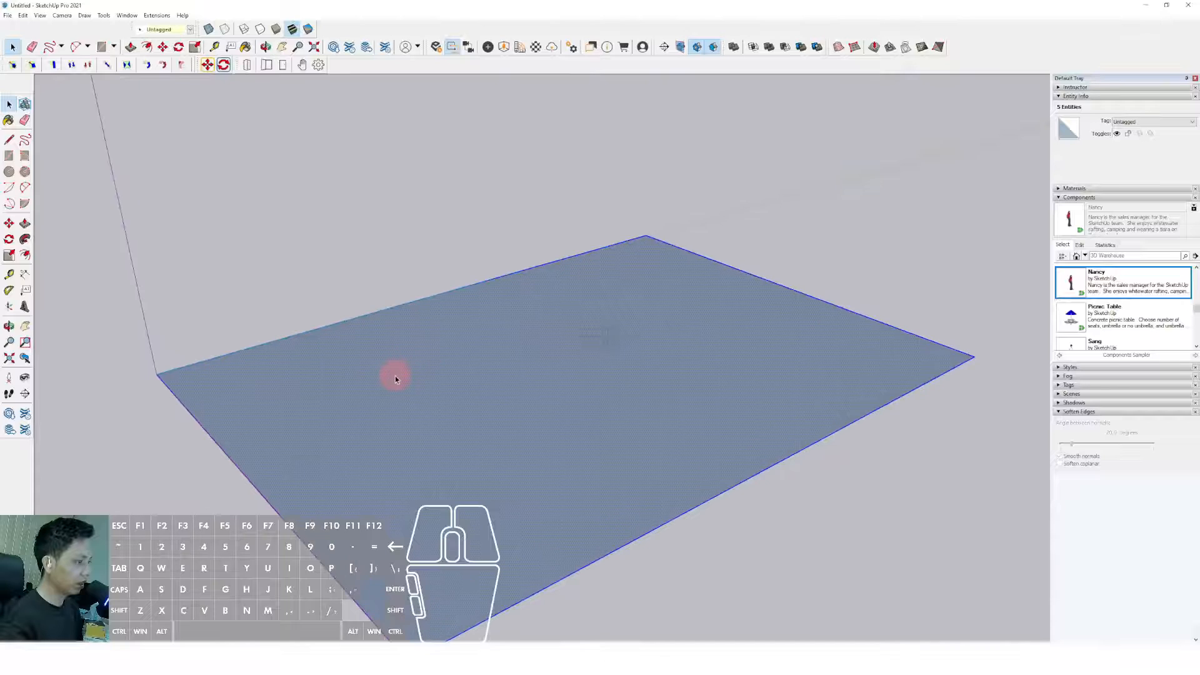
{"action": "left_click", "coordinate": [355, 381]}
{"action": "middle_click_drag", "start_coordinate": [369, 370], "coordinate": [321, 388]}
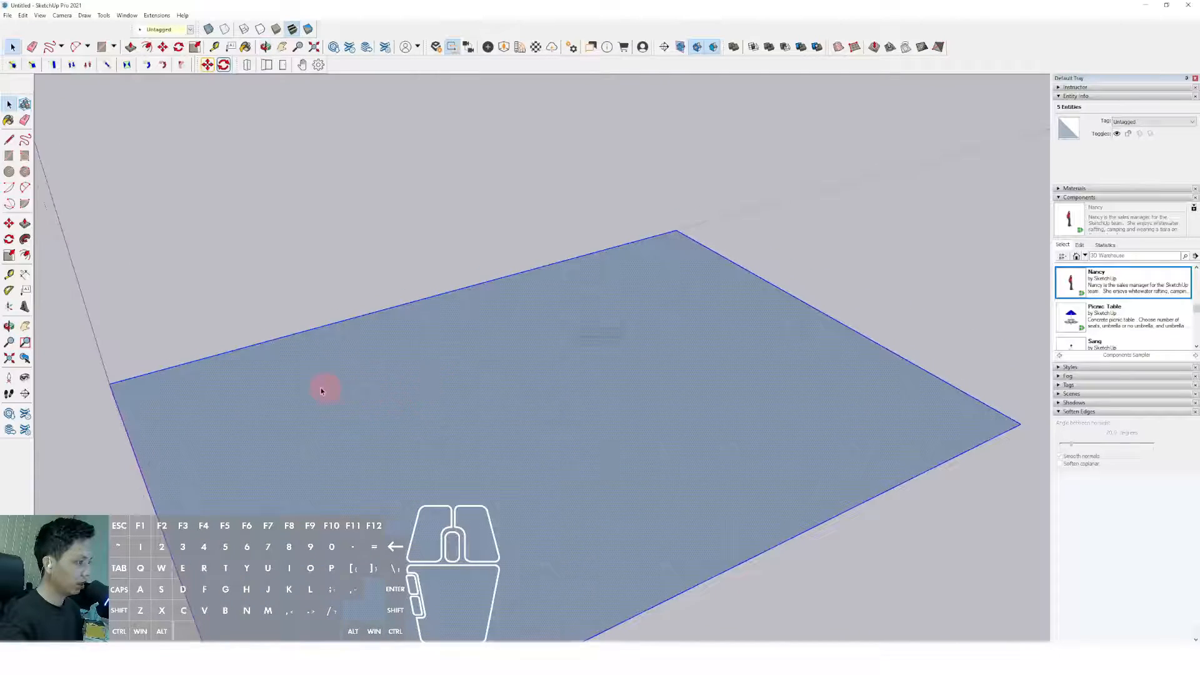
{"action": "left_click", "coordinate": [215, 279]}
{"action": "left_click", "coordinate": [329, 402]}
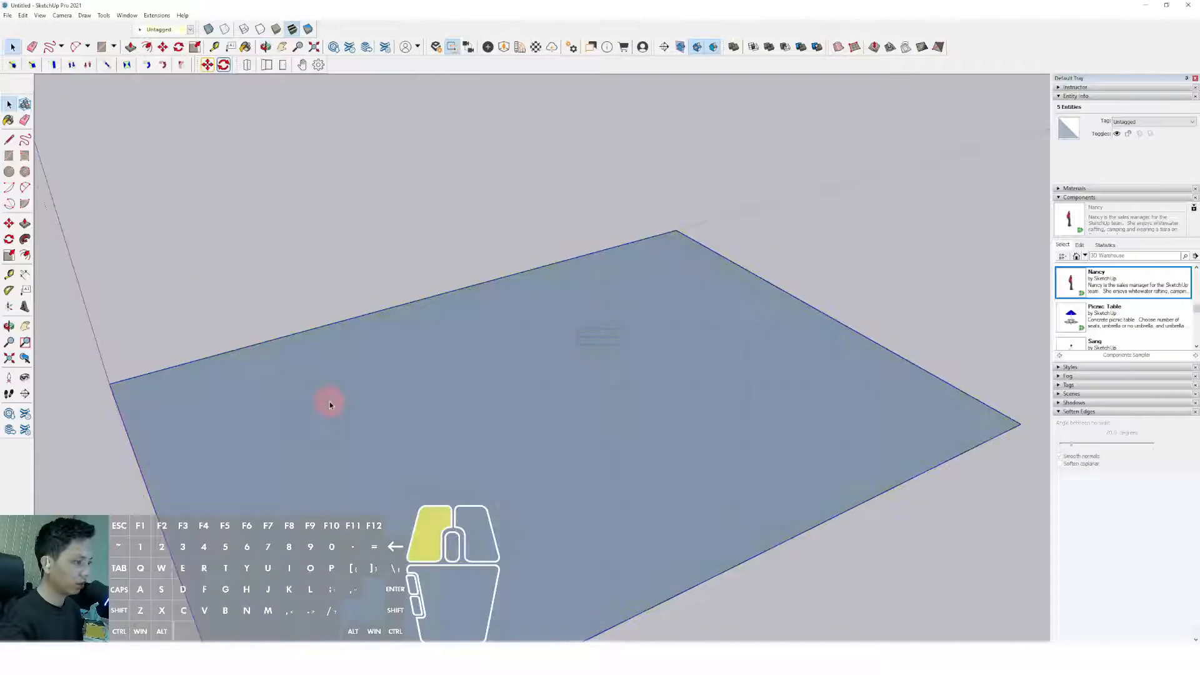
- Draw a long, narrow Rotated Rectangle on the ground face, angled to its edges
{"action": "left_click", "coordinate": [25, 158]}
{"action": "left_click", "coordinate": [304, 455]}
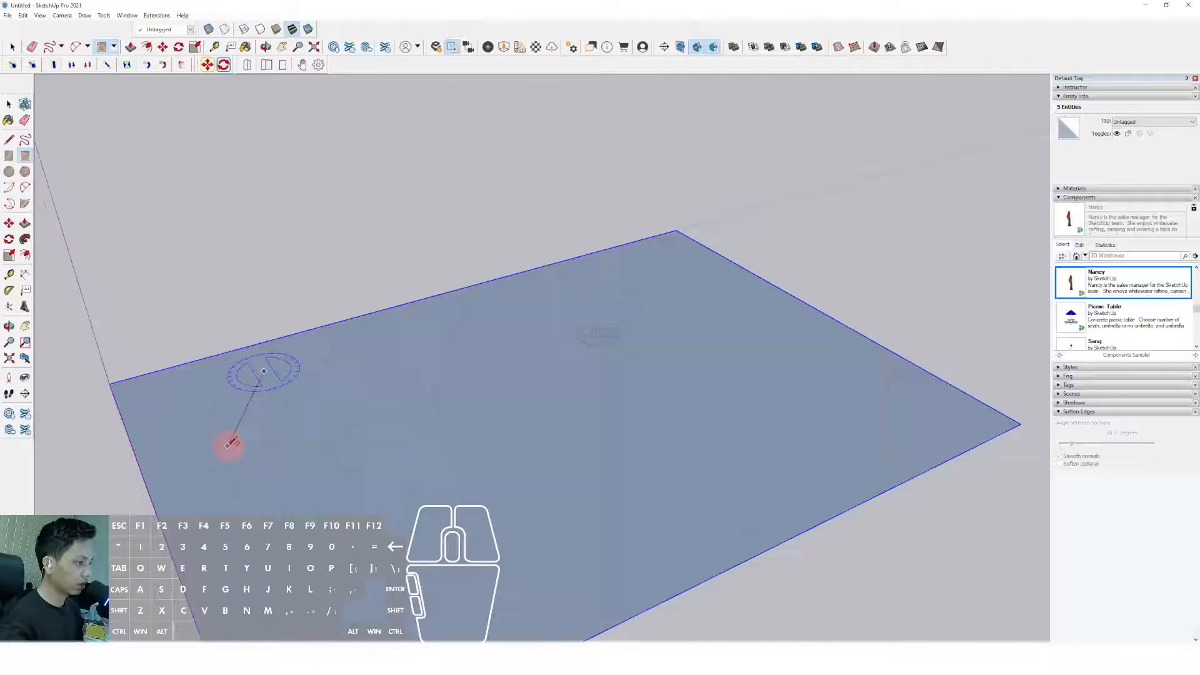
{"action": "left_click", "coordinate": [228, 448]}
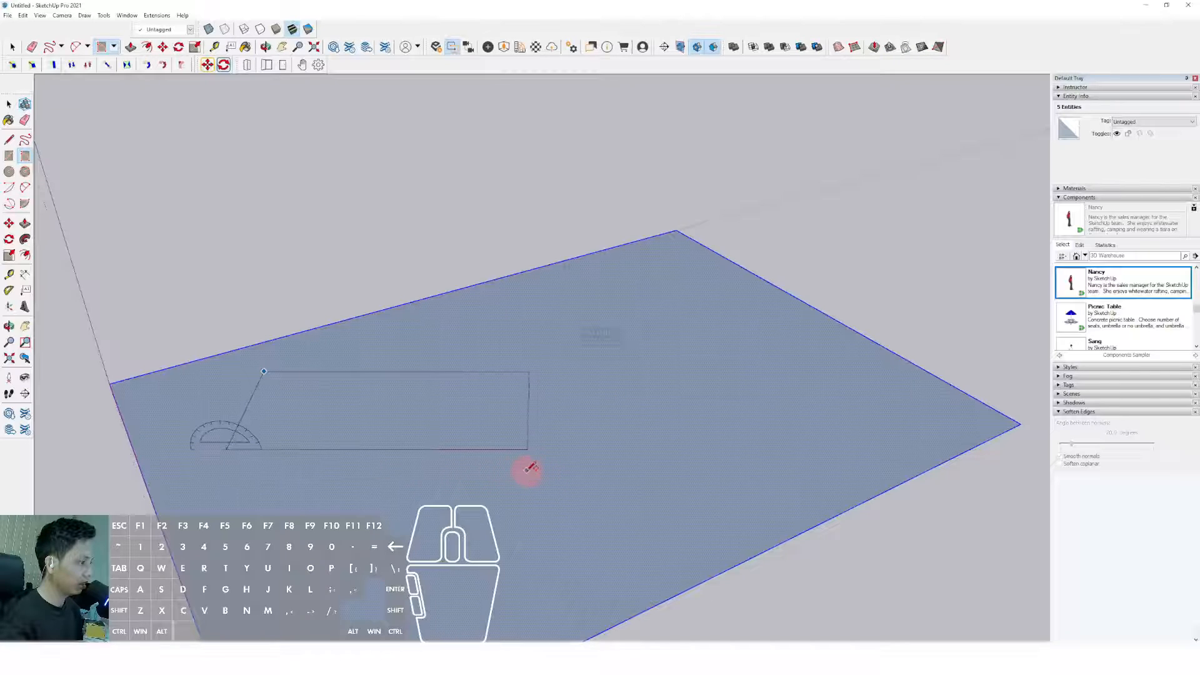
{"action": "key", "text": "space"}
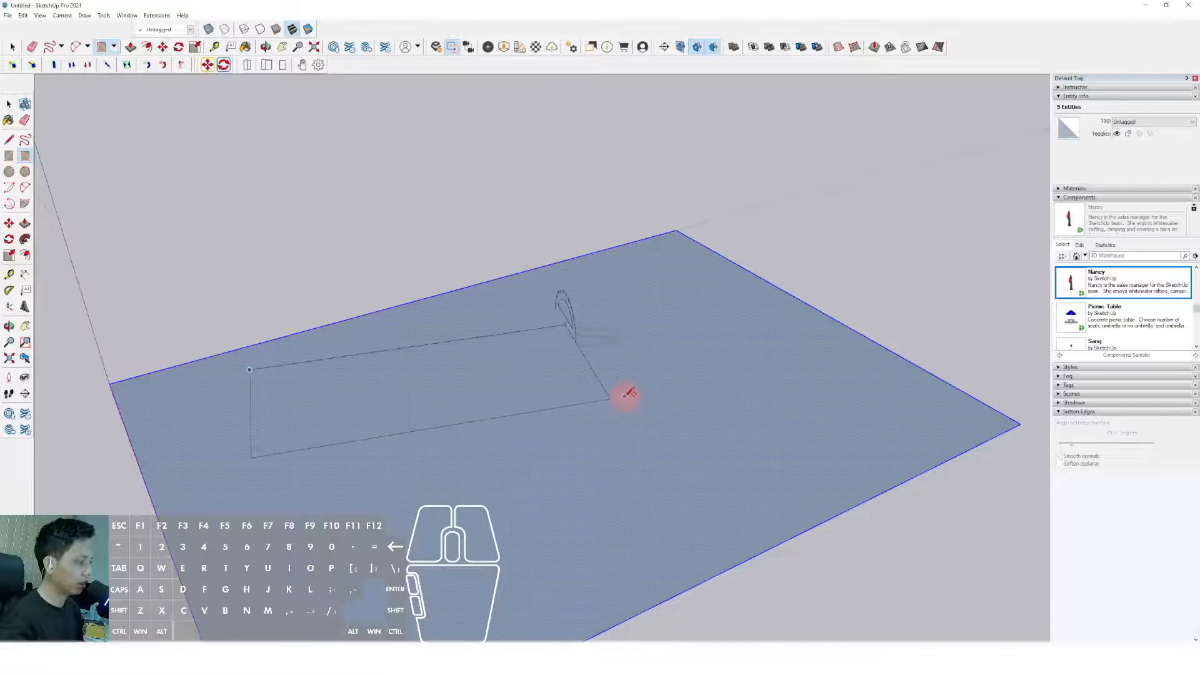
{"action": "left_click", "coordinate": [627, 393]}
{"action": "key", "text": "space"}
- Move the narrow rectangle's far short edge outward to lengthen the rectangle
{"action": "left_click", "coordinate": [590, 368]}
{"action": "key", "text": "m"}
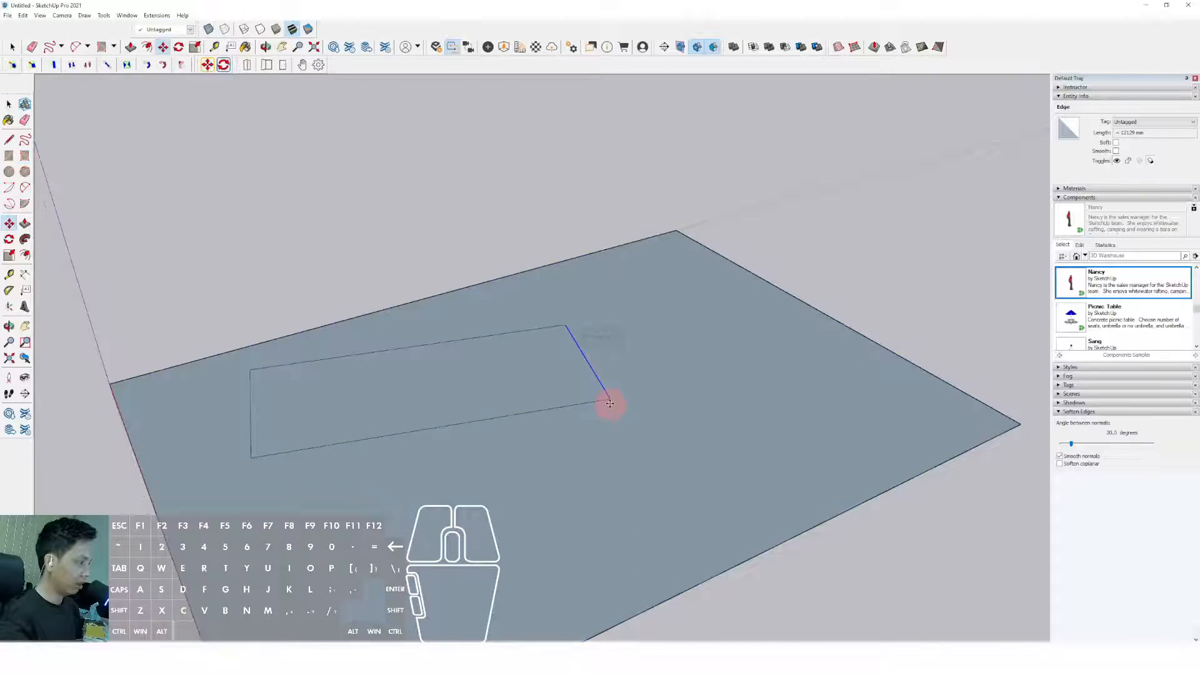
{"action": "left_click", "coordinate": [610, 398]}
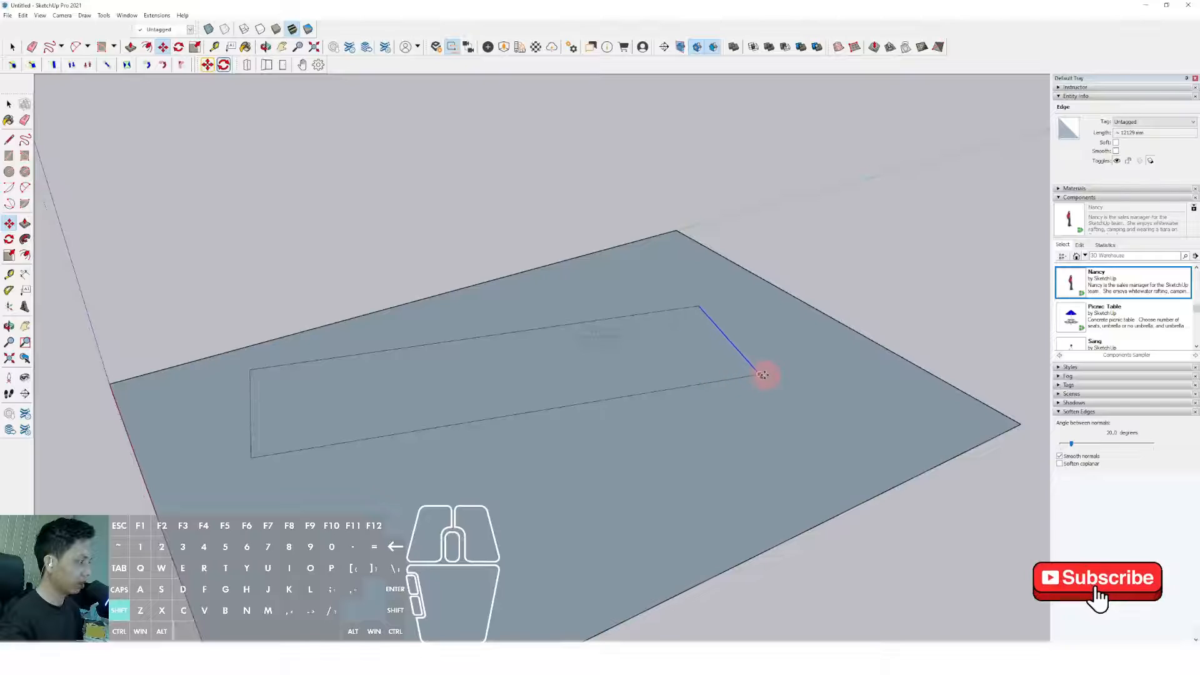
{"action": "left_click", "coordinate": [757, 376]}
{"action": "key", "text": "space"}
- Extrude the narrow rectangle upward with Push/Pull into a low, long box
{"action": "middle_click_drag", "start_coordinate": [755, 378], "coordinate": [646, 375]}
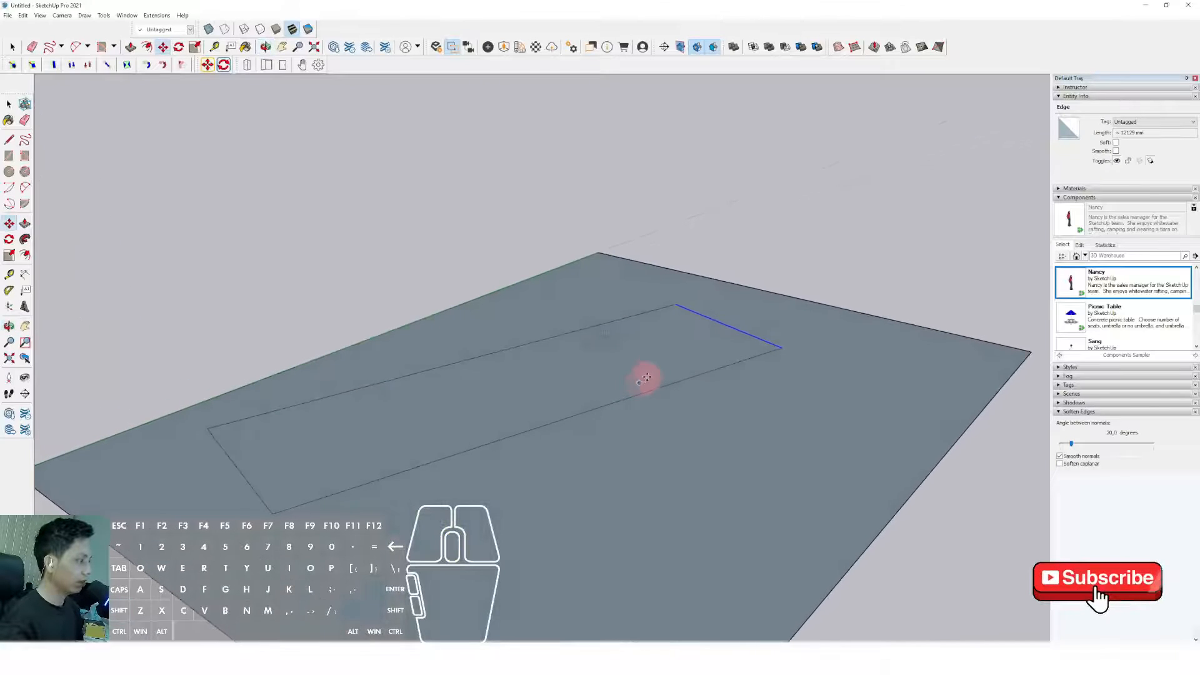
{"action": "key", "text": "p"}
{"action": "left_click", "coordinate": [653, 348]}
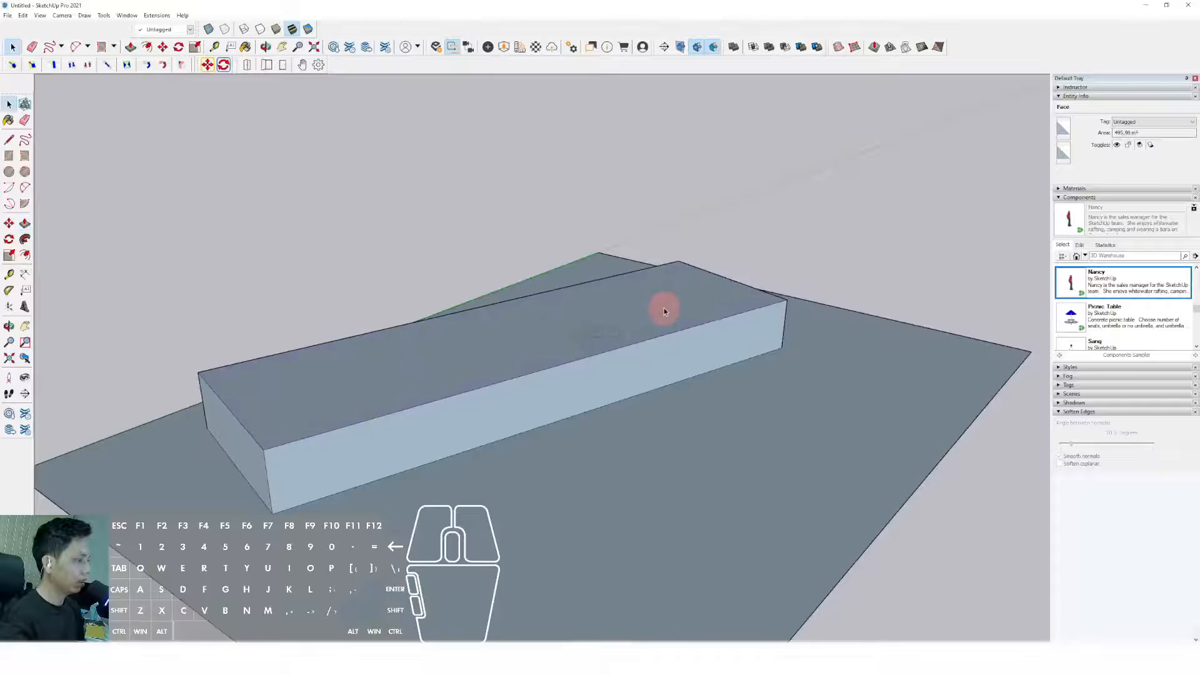
{"action": "middle_click_drag", "start_coordinate": [664, 308], "coordinate": [613, 313]}
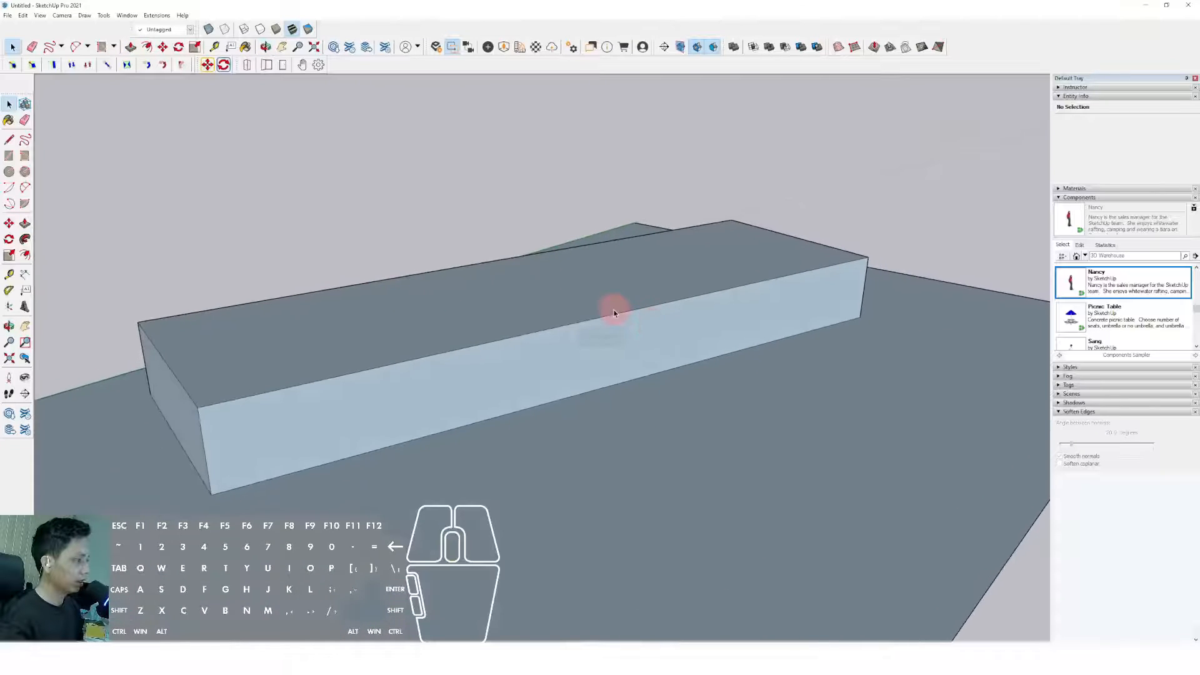
- Select the box together with the connected ground face and make them a group
{"action": "triple_click", "coordinate": [613, 313]}
{"action": "right_click", "coordinate": [612, 312]}
{"action": "left_click", "coordinate": [648, 391]}
{"action": "middle_click_drag", "start_coordinate": [649, 355], "coordinate": [612, 286]}
{"action": "middle_click_drag", "start_coordinate": [538, 313], "coordinate": [561, 294]}
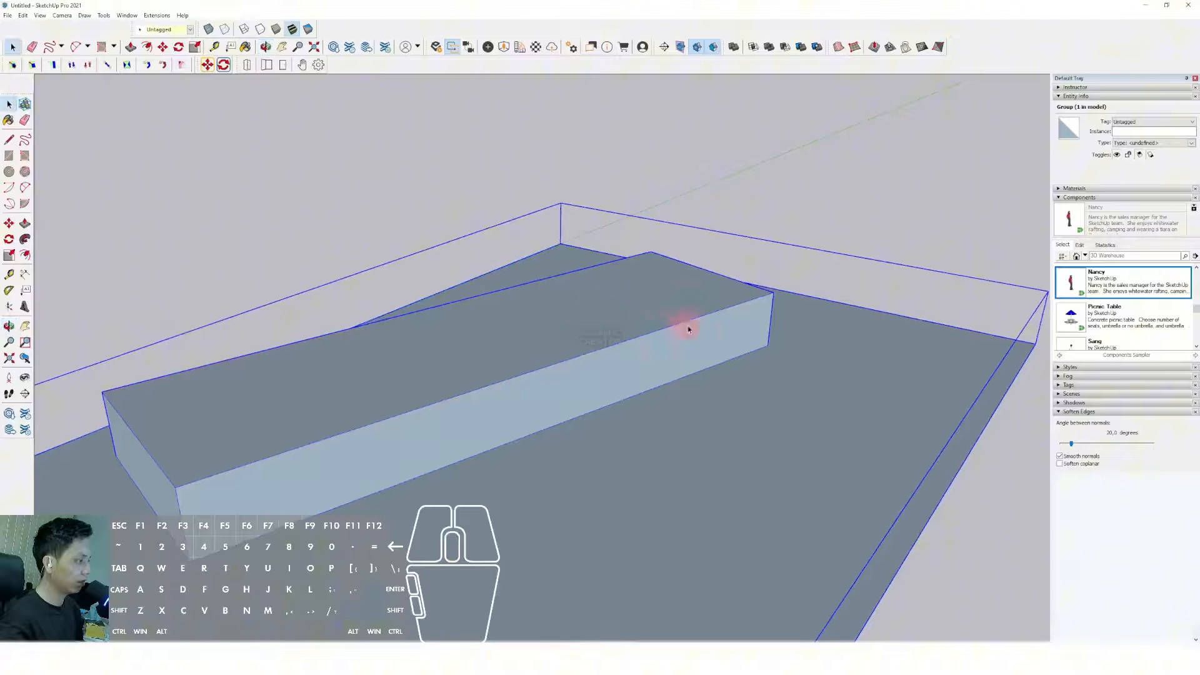
- Draw a Rotated Rectangle on the box's top near its far end, crossing it and overhanging the front
{"action": "middle_click_drag", "start_coordinate": [861, 357], "coordinate": [195, 187]}
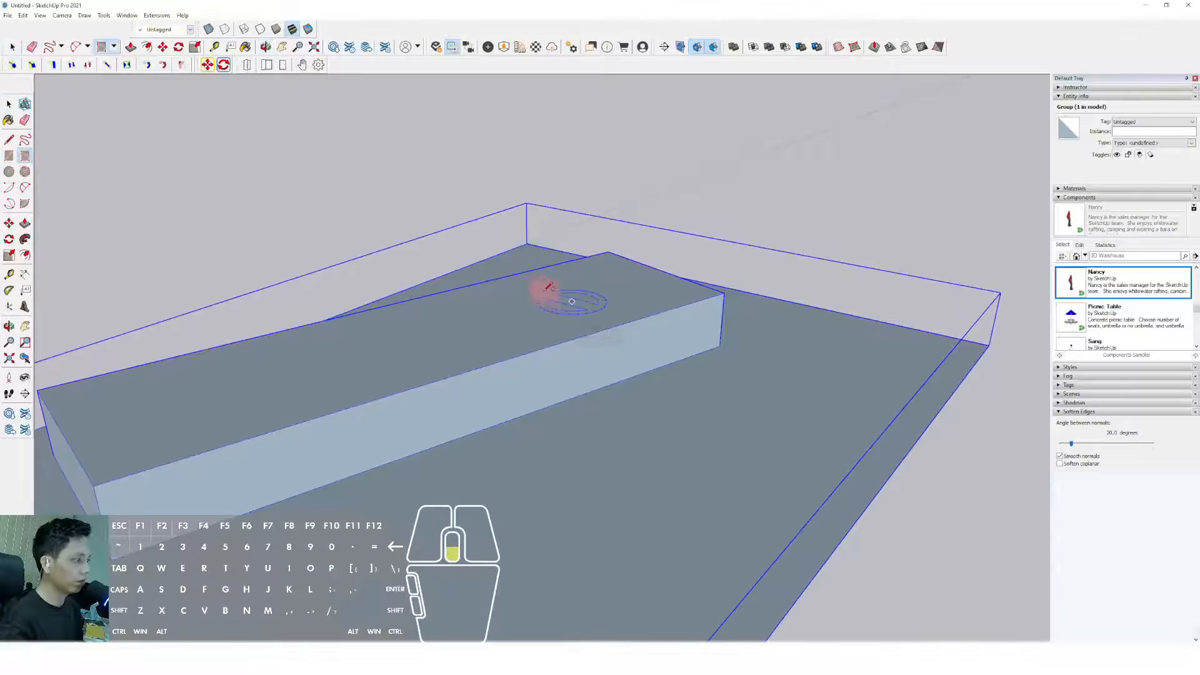
{"action": "mouse_move", "coordinate": [571, 301]}
{"action": "middle_mouse_down"}
{"action": "mouse_move", "coordinate": [581, 295]}
{"action": "mouse_move", "coordinate": [566, 284]}
{"action": "middle_mouse_up"}
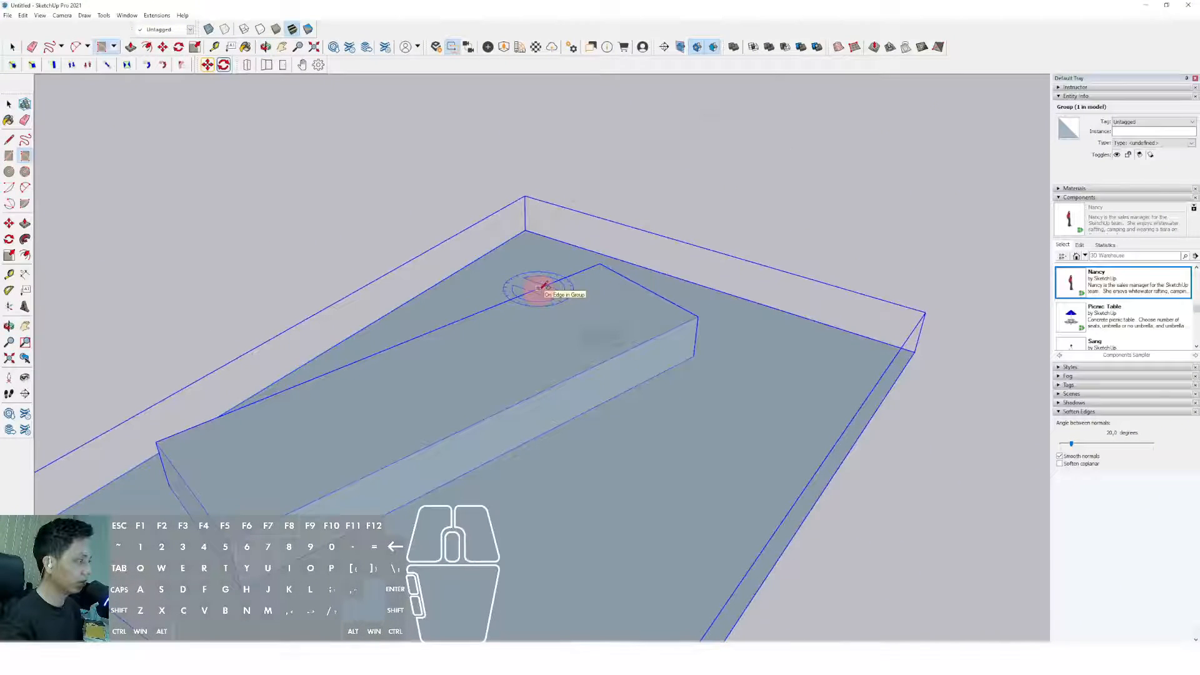
{"action": "left_click", "coordinate": [539, 288]}
{"action": "scroll", "coordinate": [631, 316], "scroll_direction": "down", "scroll_amount": 1}
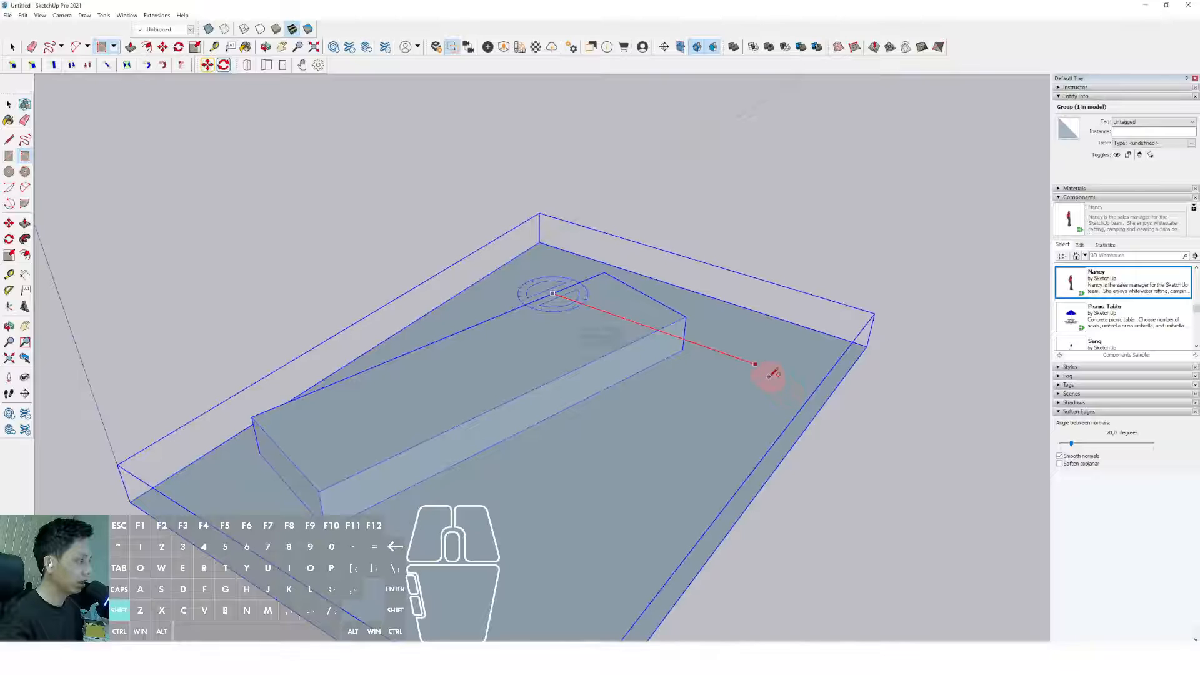
{"action": "left_click", "coordinate": [711, 412]}
{"action": "middle_click_drag", "start_coordinate": [710, 414], "coordinate": [528, 316]}
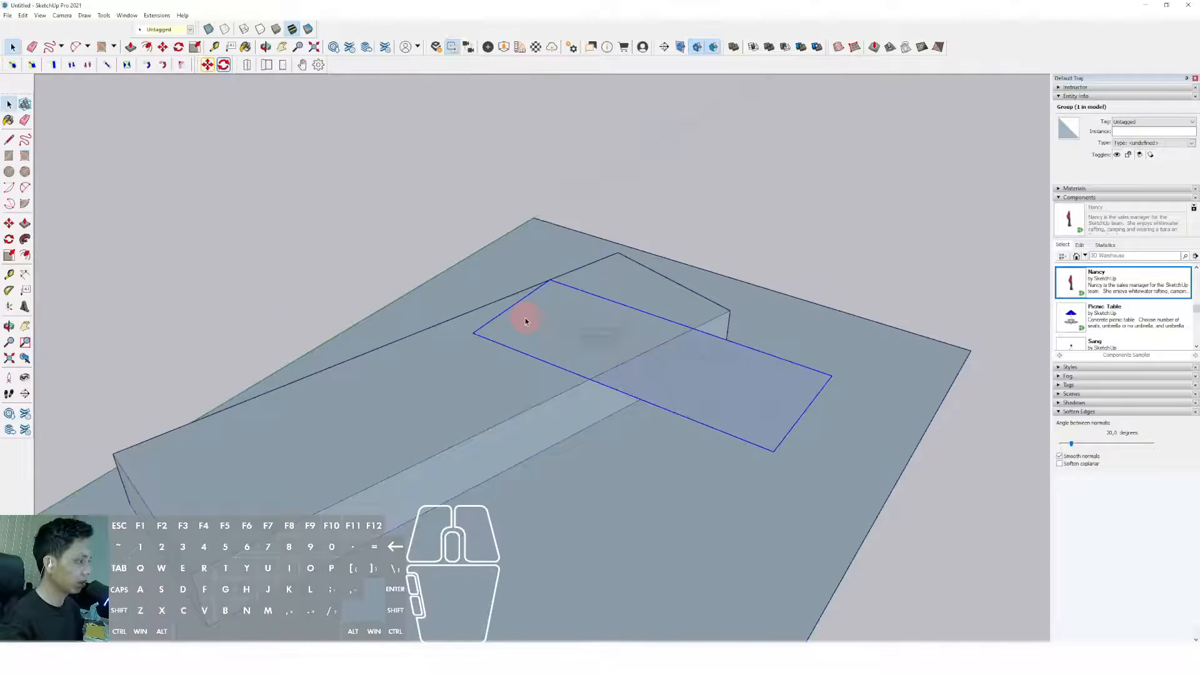
- Scale the crossing rectangle lengthwise so that it also overhangs the back of the lower box
{"action": "key", "text": "s"}
{"action": "left_click_drag", "start_coordinate": [513, 304], "coordinate": [441, 276]}
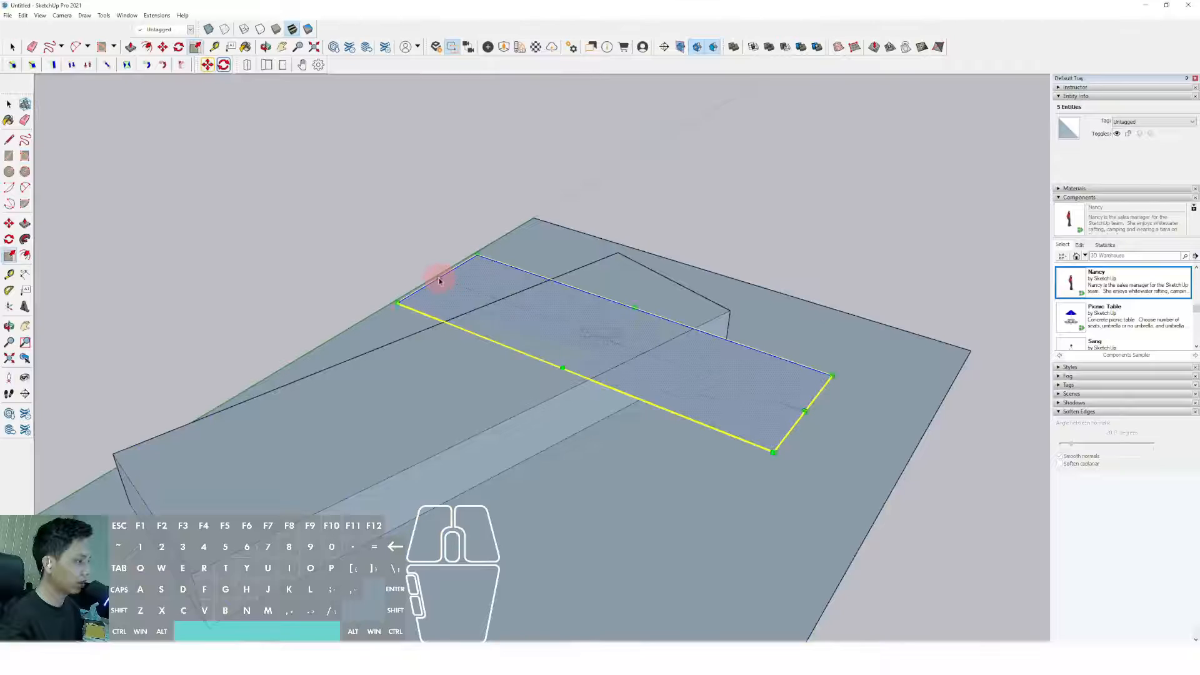
{"action": "middle_click_drag", "start_coordinate": [442, 276], "coordinate": [653, 314]}
{"action": "key", "text": "space"}
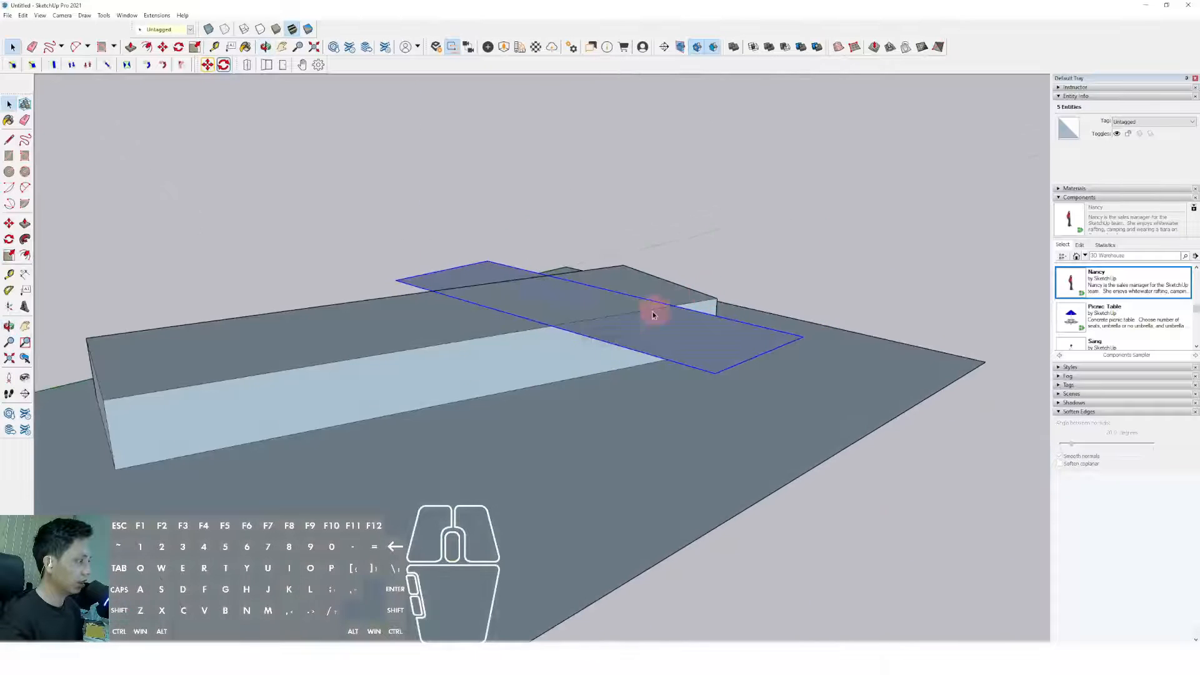
- Extrude the crossing rectangle upward into an upper box and make it a group
{"action": "left_click", "coordinate": [587, 294]}
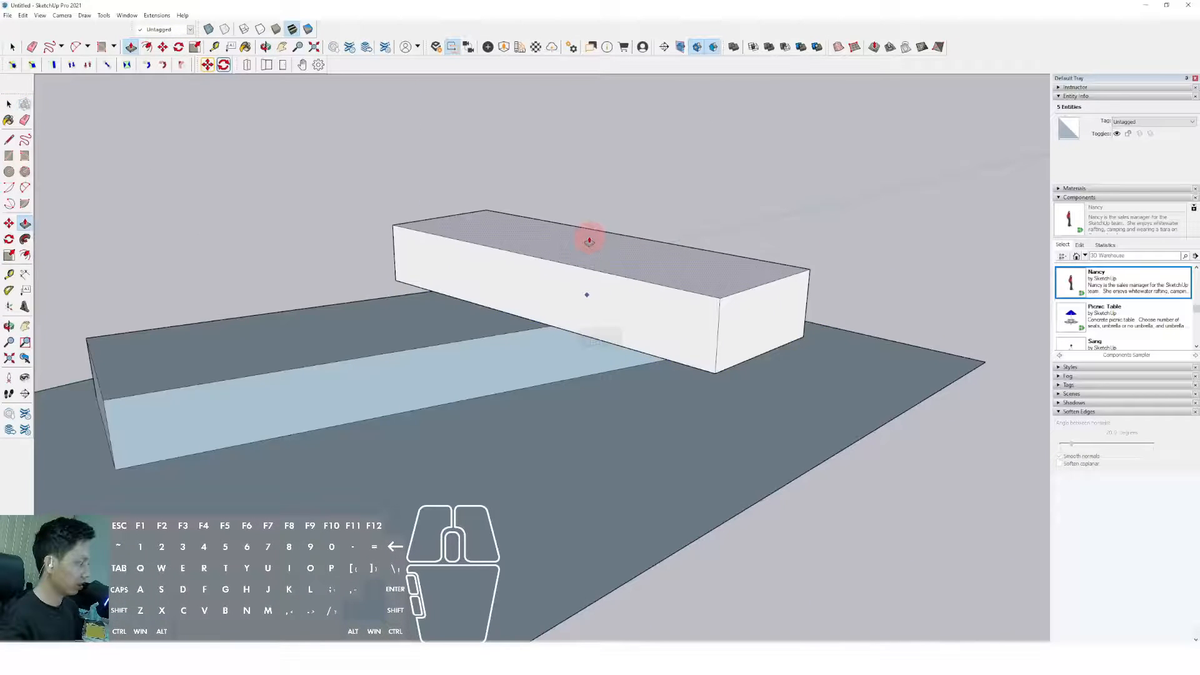
{"action": "left_click", "coordinate": [589, 240]}
{"action": "key", "text": "space"}
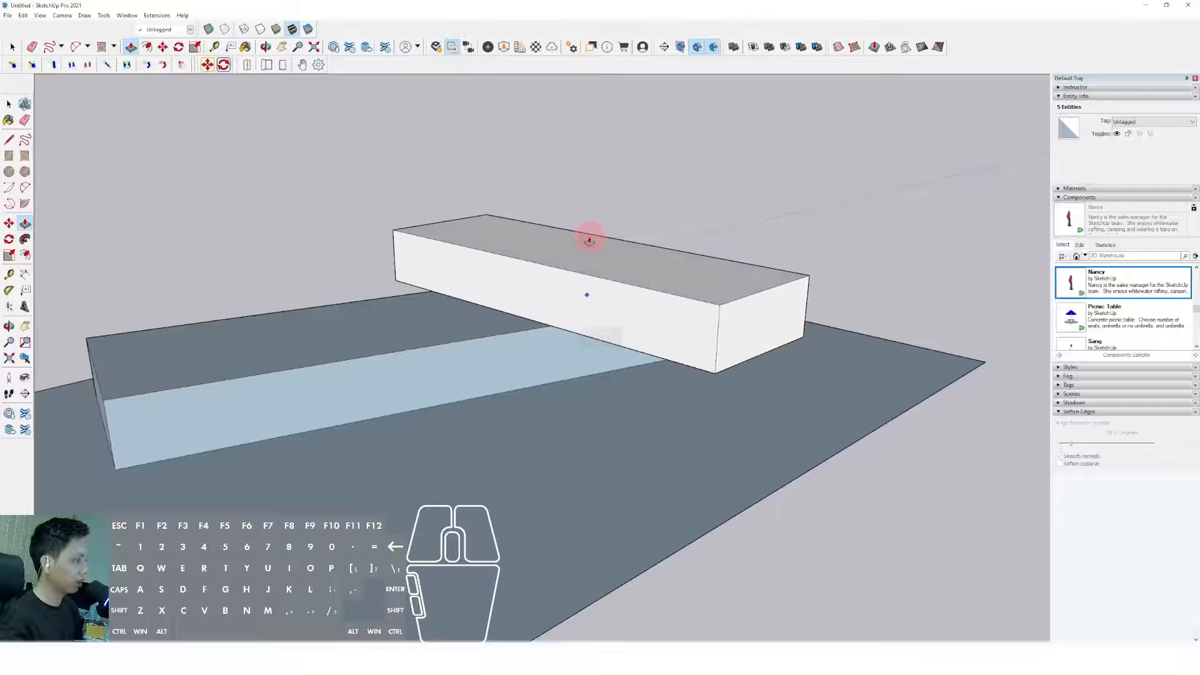
{"action": "middle_click_drag", "start_coordinate": [589, 238], "coordinate": [761, 273]}
{"action": "right_click", "coordinate": [750, 205]}
- Draw a small circle on the underside of the upper box's overhang and extrude it down to the ground as a column
{"action": "key", "text": "c"}
{"action": "key", "text": "space"}
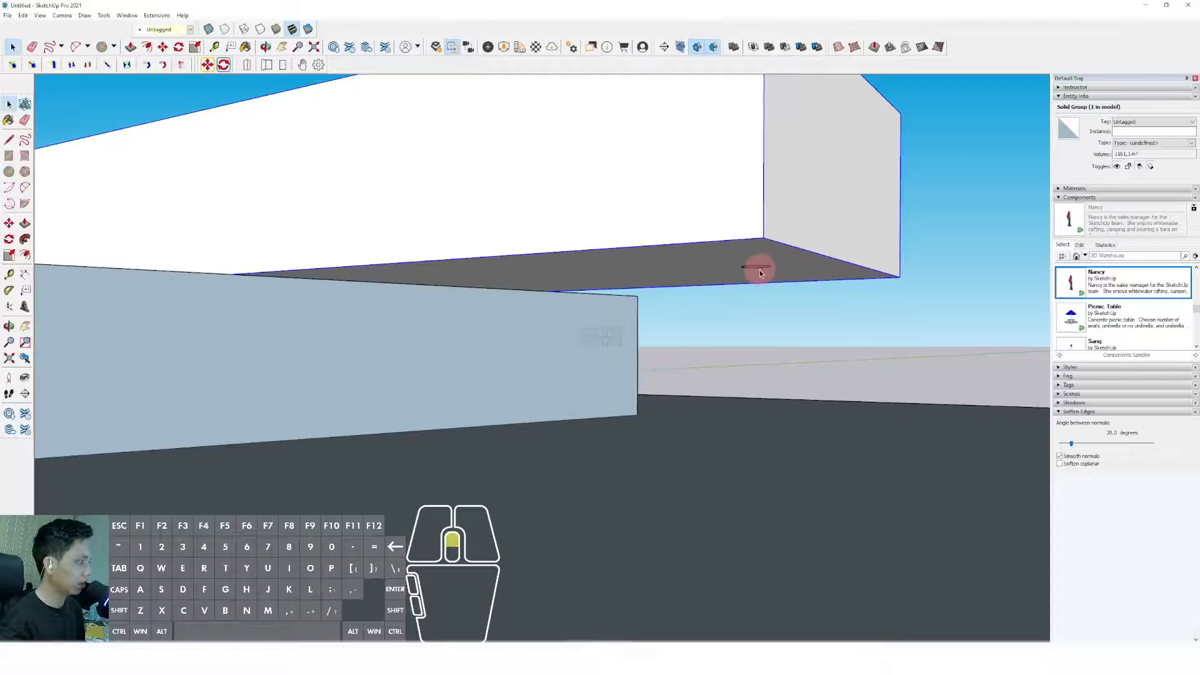
{"action": "left_click", "coordinate": [758, 268]}
{"action": "key", "text": "p"}
{"action": "left_click", "coordinate": [759, 269]}
{"action": "left_click", "coordinate": [793, 520]}
{"action": "key", "text": "space"}
- Select the whole column and make it a group
{"action": "middle_click_drag", "start_coordinate": [793, 520], "coordinate": [575, 444]}
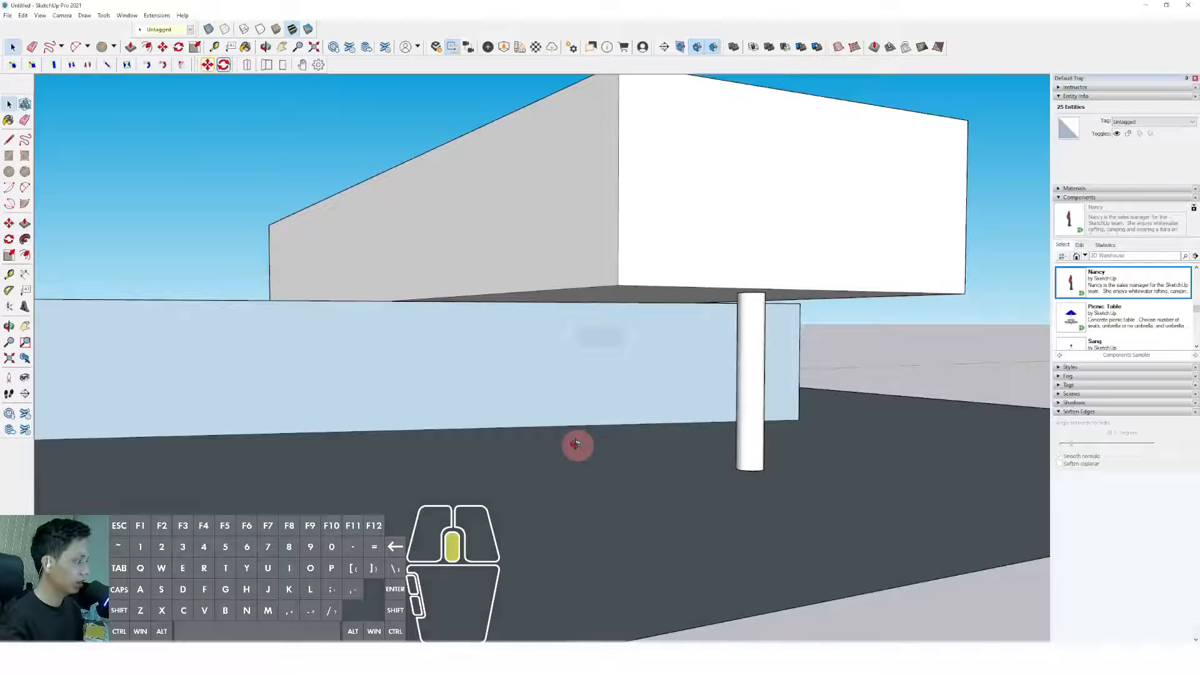
{"action": "triple_click", "coordinate": [765, 425]}
{"action": "right_click", "coordinate": [764, 425]}
{"action": "left_click", "coordinate": [806, 491]}
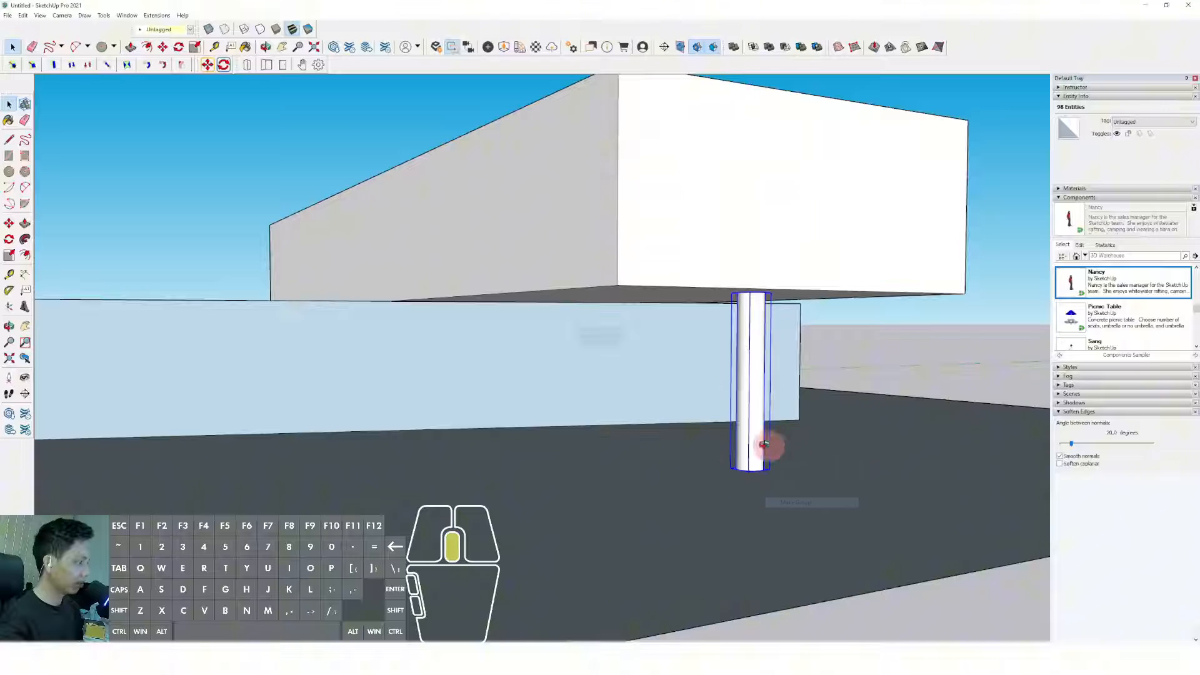
- Copy the column along the green axis to the other side beneath the upper box's overhang
{"action": "middle_click_drag", "start_coordinate": [768, 445], "coordinate": [633, 480]}
{"action": "key", "text": "m"}
{"action": "left_click", "coordinate": [619, 549]}
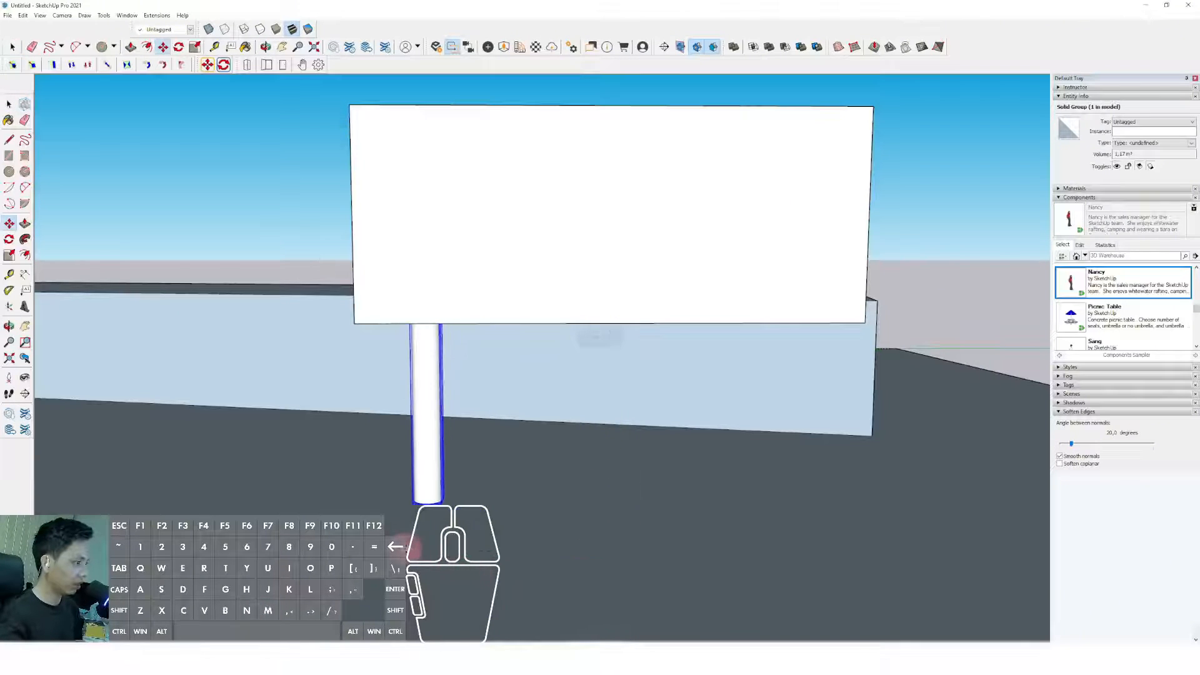
{"action": "left_click", "coordinate": [401, 548]}
{"action": "key", "text": "ctrl"}
{"action": "left_click", "coordinate": [450, 542]}
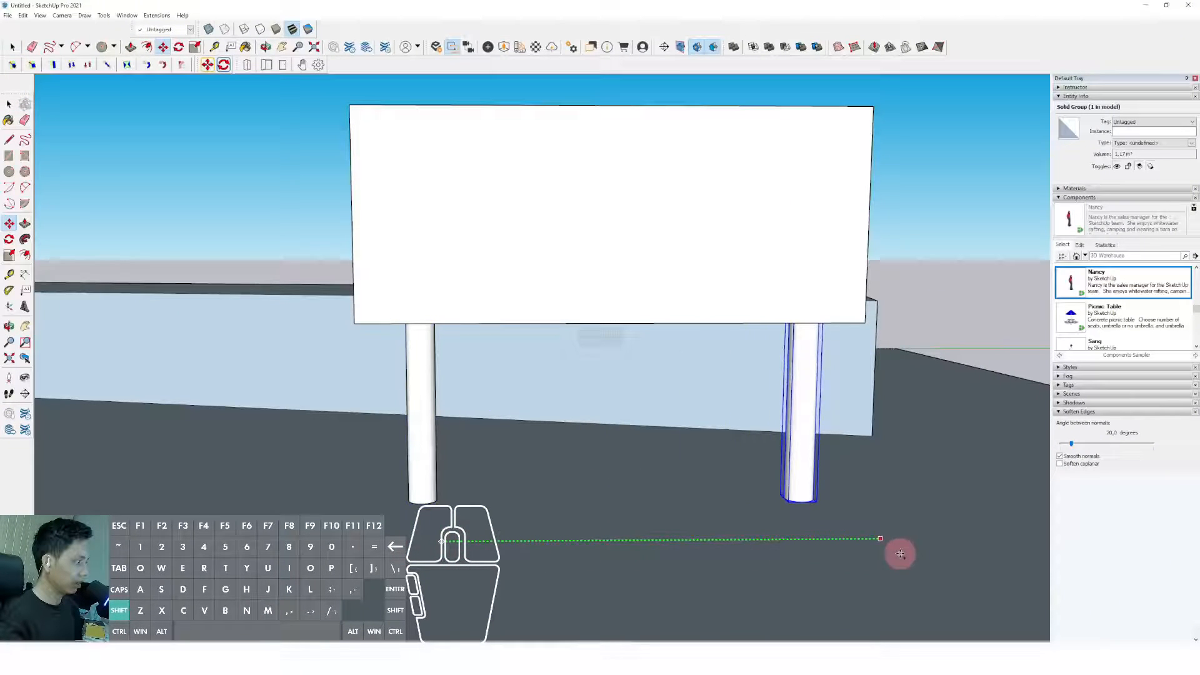
{"action": "left_click", "coordinate": [903, 553]}
{"action": "key", "text": "space"}
- Inside the base group, draw a closed four-sided outline with the Line tool on the ground in front of the lower box
{"action": "middle_click_drag", "start_coordinate": [565, 488], "coordinate": [780, 438]}
{"action": "middle_click_drag", "start_coordinate": [641, 477], "coordinate": [524, 461]}
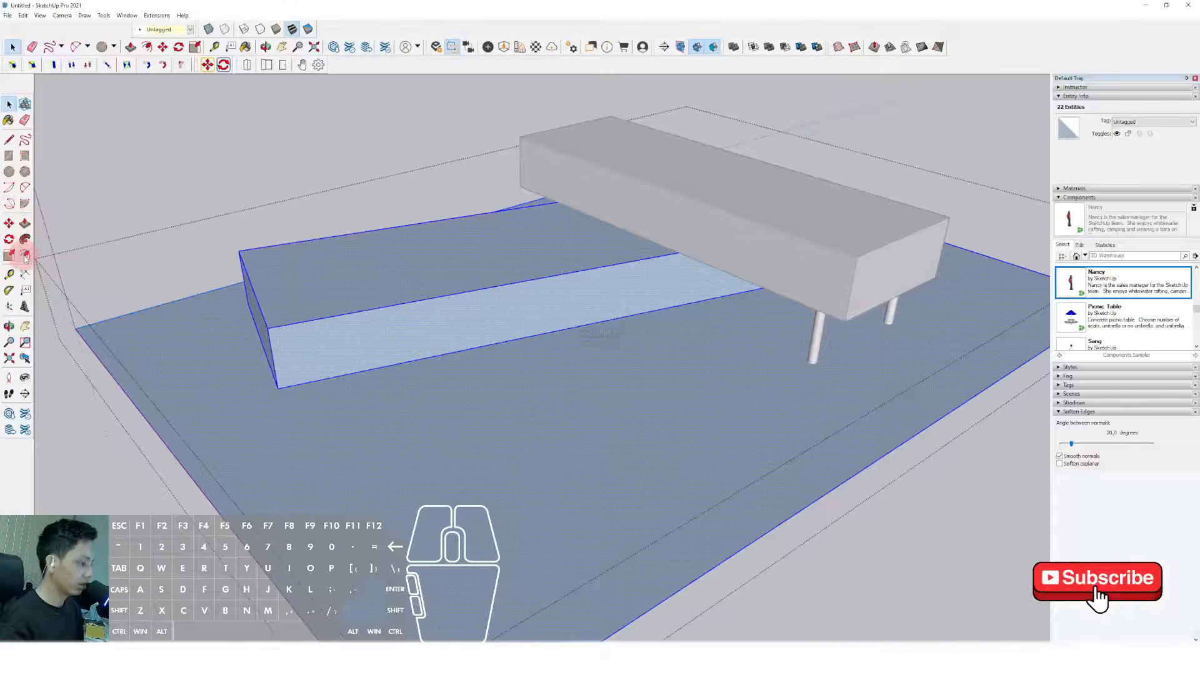
{"action": "middle_click_drag", "start_coordinate": [350, 331], "coordinate": [418, 343]}
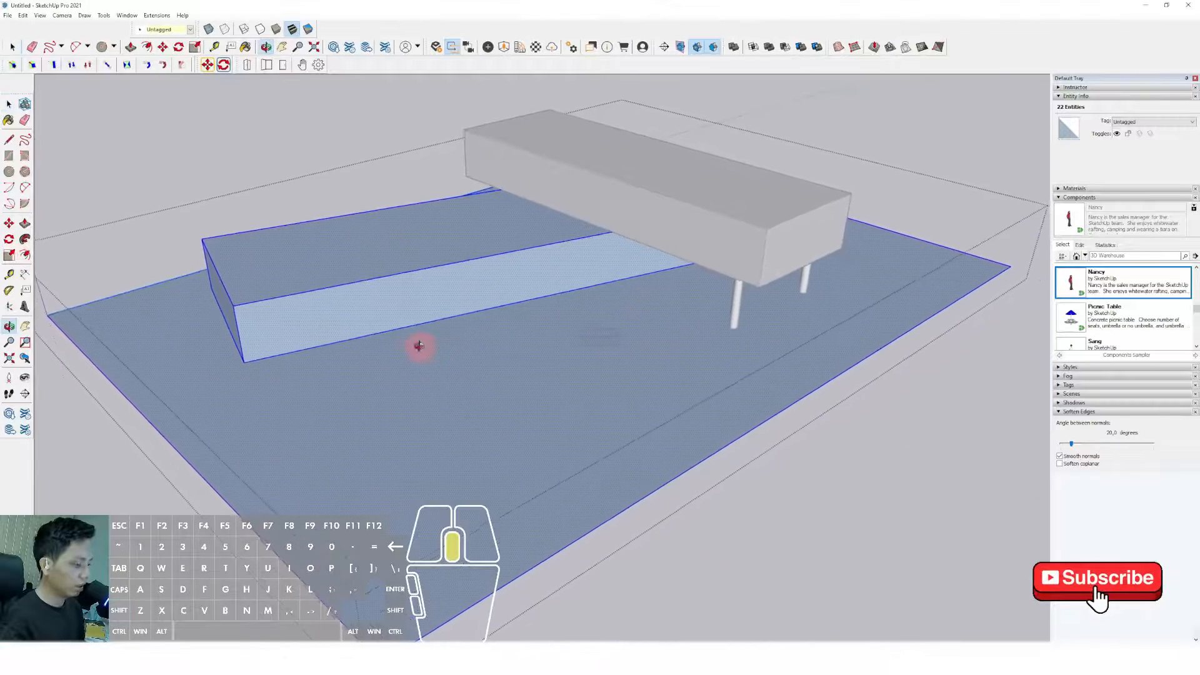
{"action": "left_click", "coordinate": [10, 143]}
{"action": "middle_click_drag", "start_coordinate": [337, 350], "coordinate": [483, 359]}
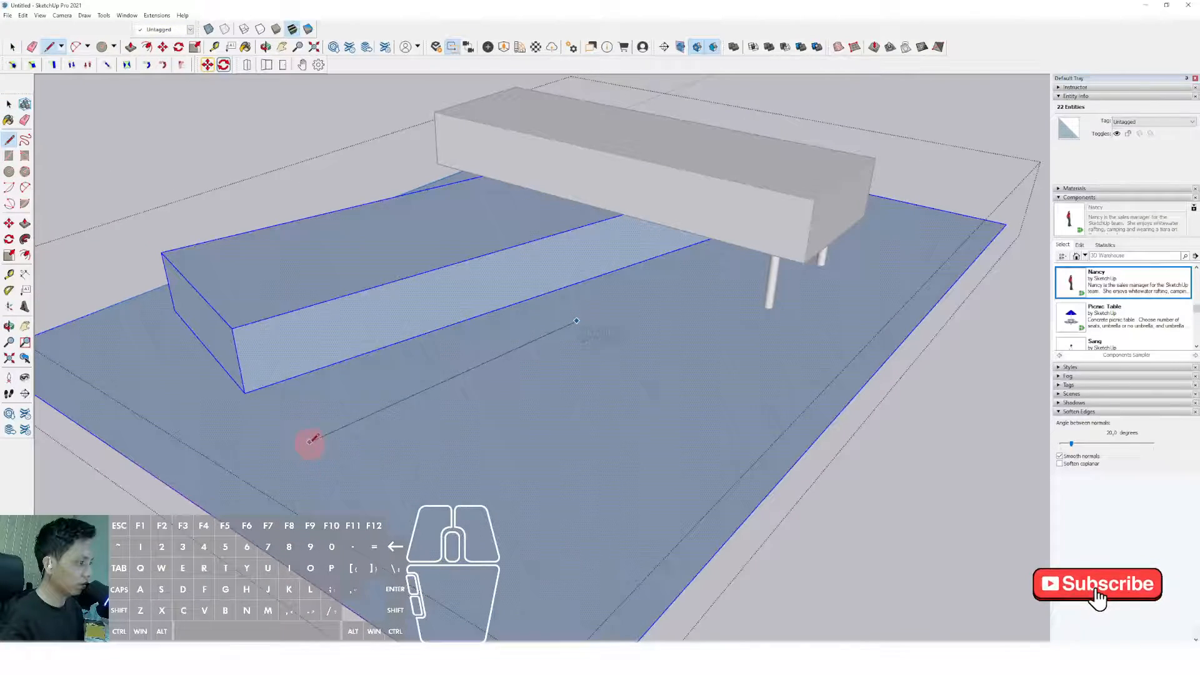
{"action": "left_click", "coordinate": [309, 447]}
{"action": "left_click", "coordinate": [492, 567]}
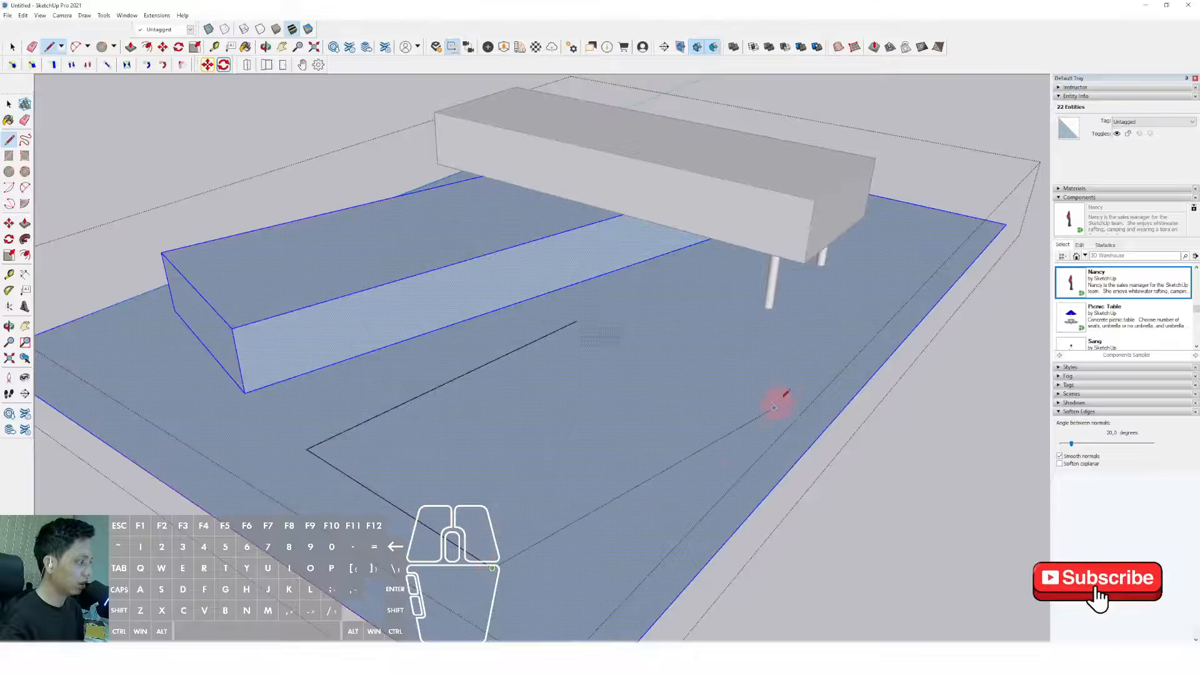
{"action": "left_click", "coordinate": [842, 336]}
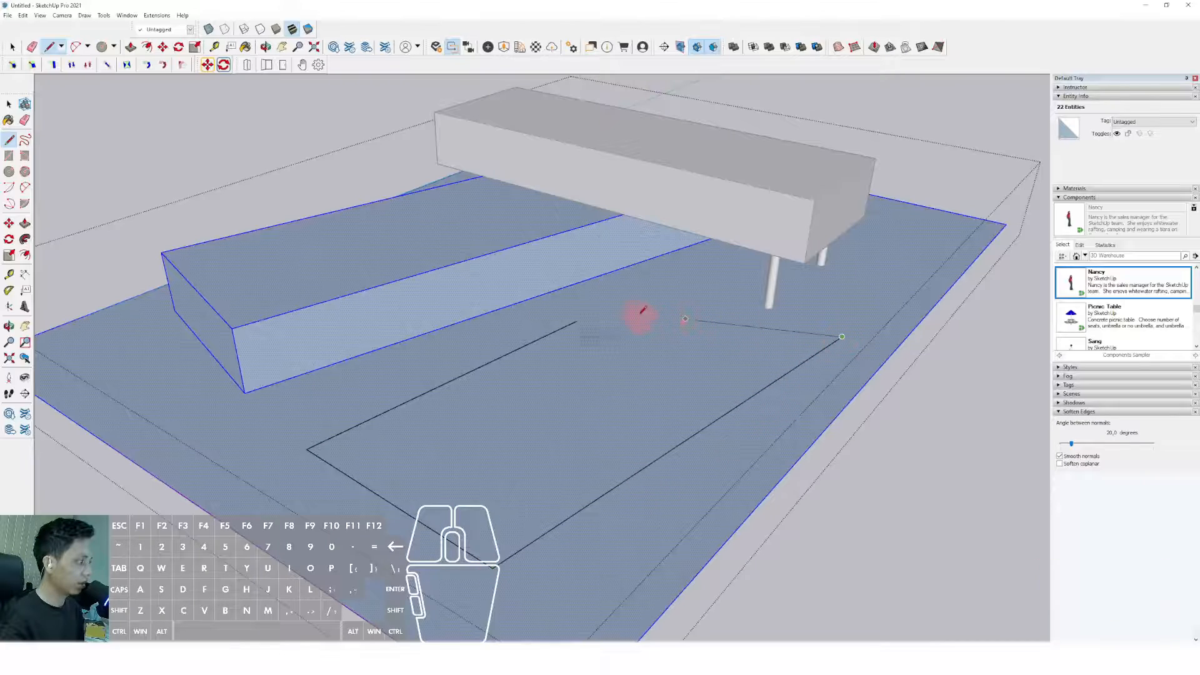
{"action": "left_click", "coordinate": [583, 320]}
{"action": "key", "text": "space"}
{"action": "middle_click_drag", "start_coordinate": [643, 375], "coordinate": [565, 358]}
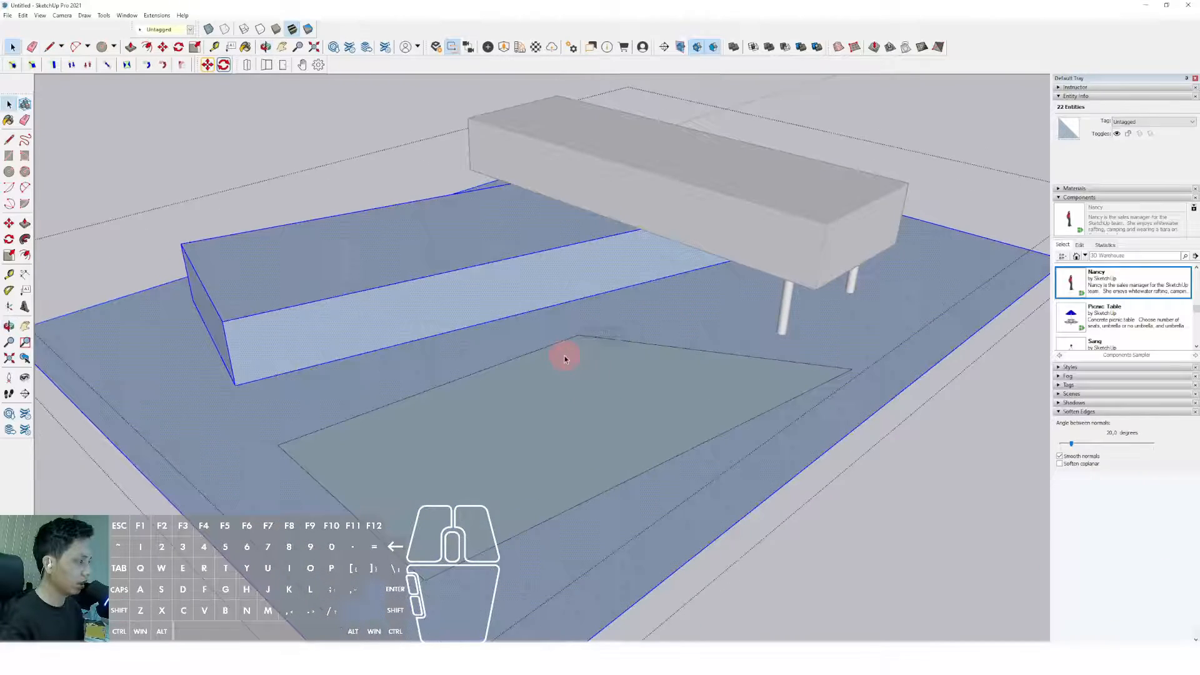
- Round all four corners of the ground outline in front of the lower box with tangent 2 Point Arcs
{"action": "key", "text": "space"}
{"action": "left_click", "coordinate": [25, 187]}
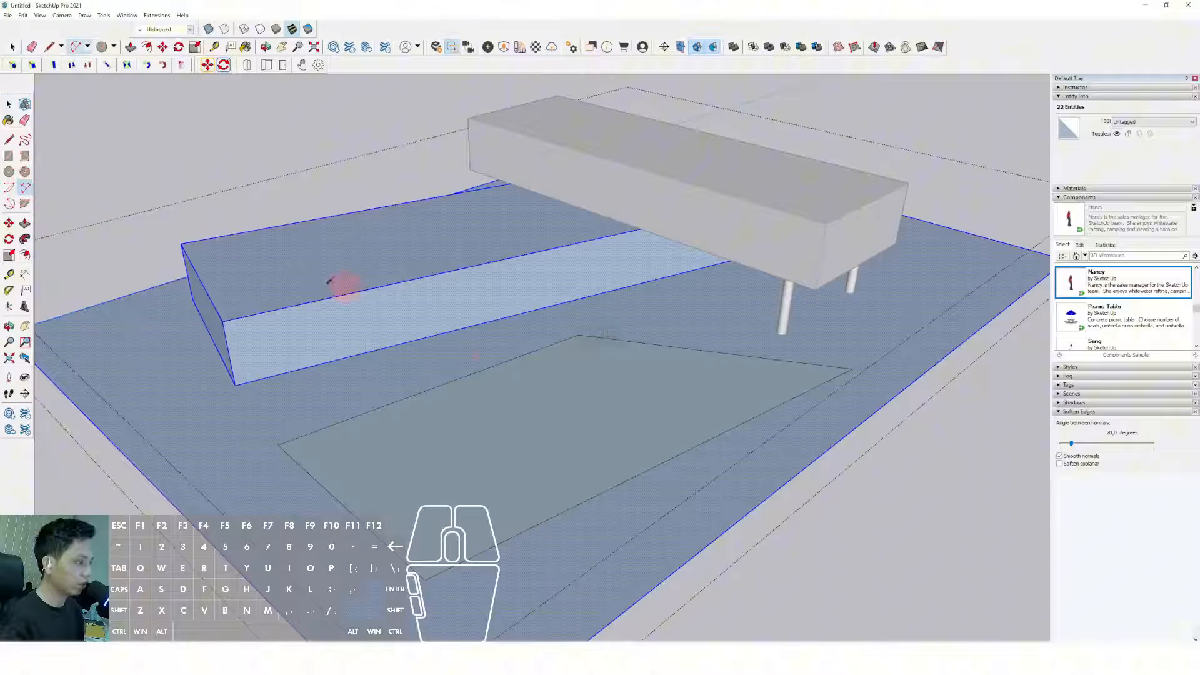
{"action": "scroll", "coordinate": [565, 341], "scroll_direction": "up", "scroll_amount": 1}
{"action": "left_click", "coordinate": [622, 335]}
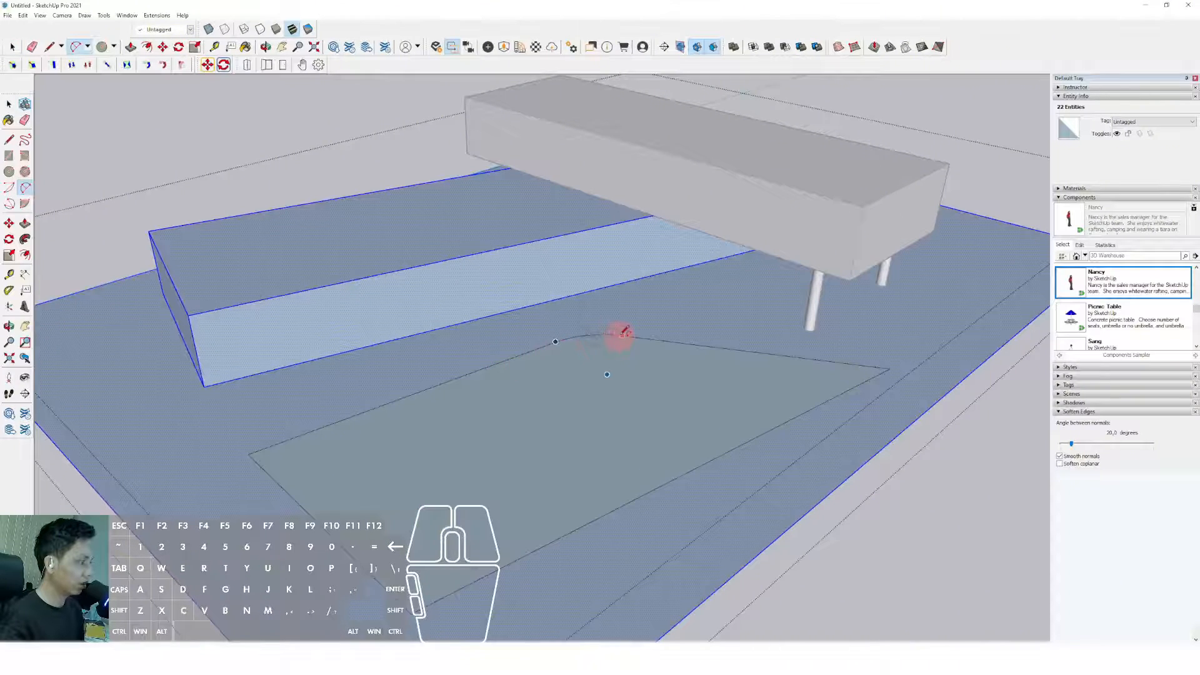
{"action": "left_click", "coordinate": [849, 389]}
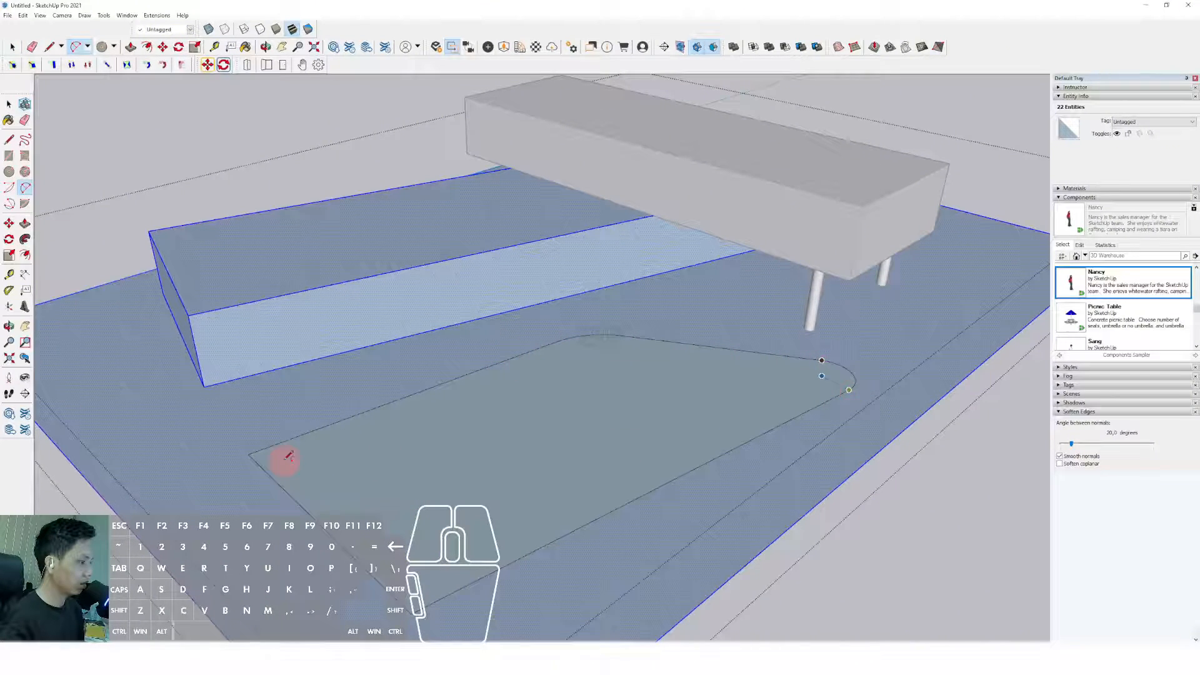
{"action": "left_click", "coordinate": [275, 479]}
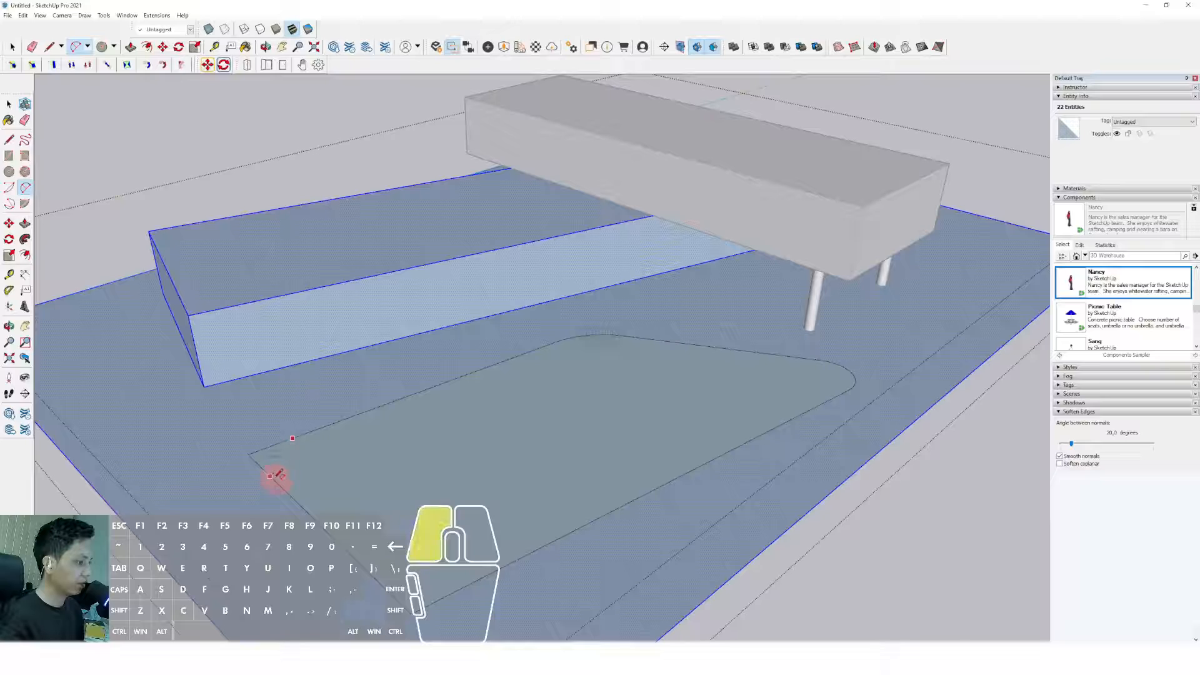
{"action": "left_click", "coordinate": [454, 592]}
{"action": "scroll", "coordinate": [523, 512], "scroll_direction": "down", "scroll_amount": 2}
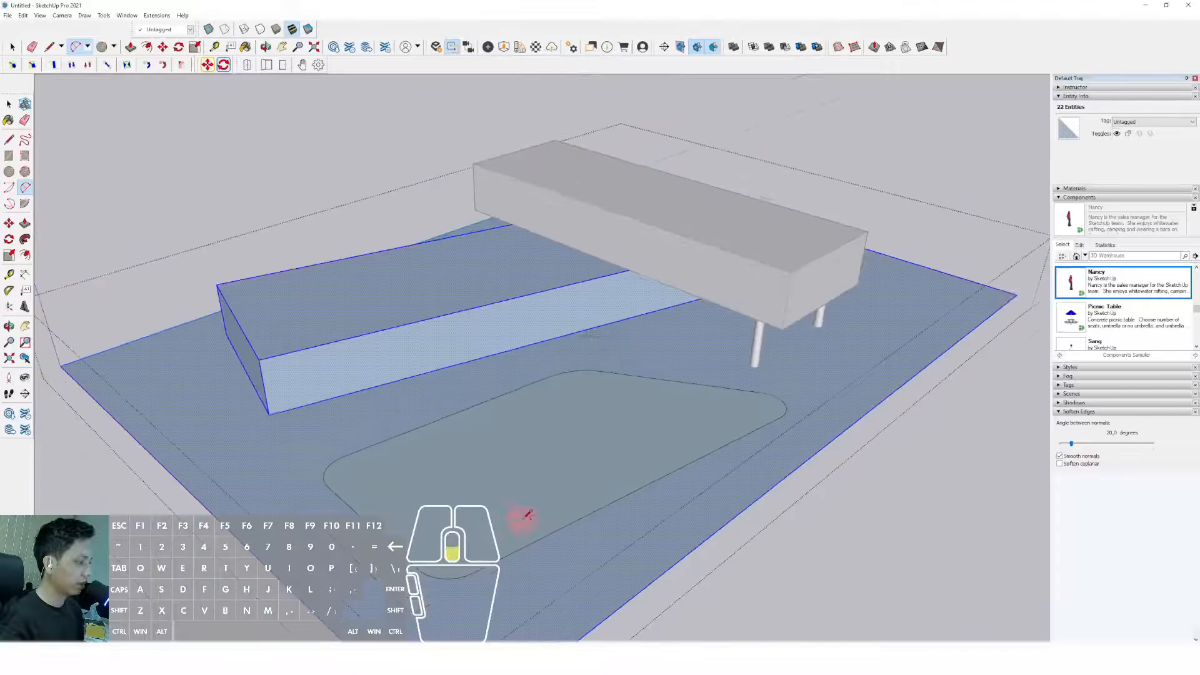
- Offset the rounded ground outline by a small distance to form a narrow border around the pool area
{"action": "middle_click_drag", "start_coordinate": [522, 513], "coordinate": [554, 470]}
{"action": "key", "text": "space"}
{"action": "scroll", "coordinate": [475, 439], "scroll_direction": "up", "scroll_amount": 1}
{"action": "left_click", "coordinate": [473, 436]}
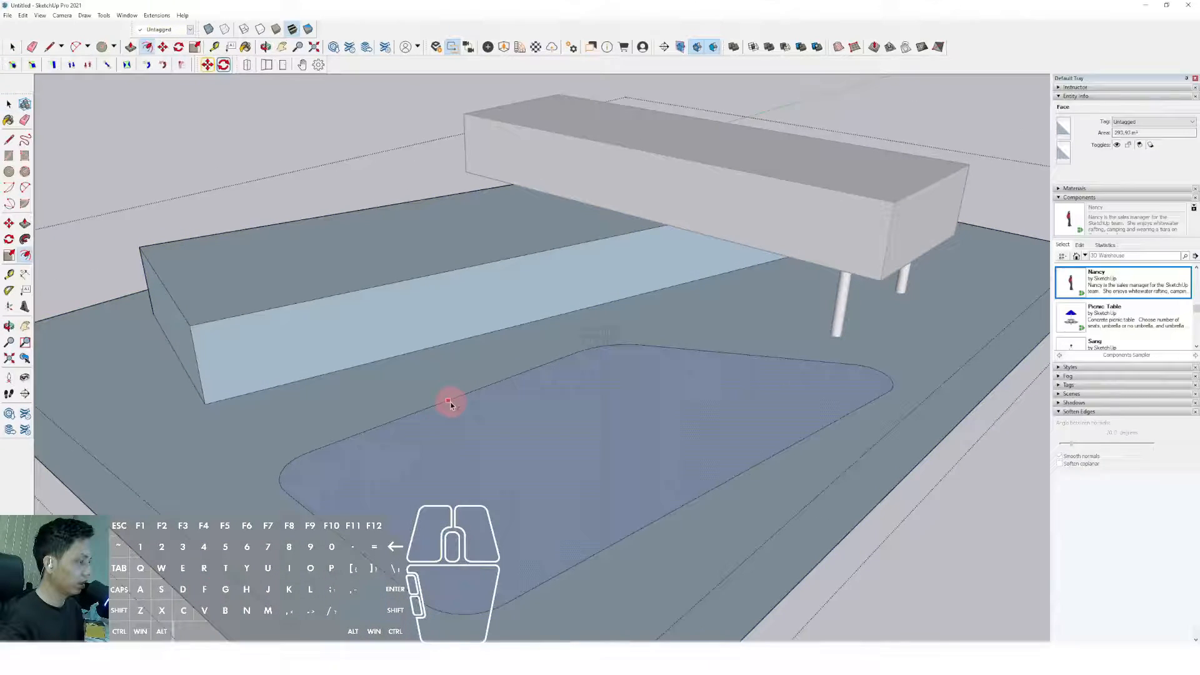
{"action": "key", "text": "f"}
{"action": "left_click", "coordinate": [453, 402]}
{"action": "key", "text": "space"}
- Draw a wavy Freehand line on the ground past the lower box's free end, running from one site edge to the adjoining edge
{"action": "scroll", "coordinate": [520, 448], "scroll_direction": "down", "scroll_amount": 1}
{"action": "middle_click_drag", "start_coordinate": [523, 450], "coordinate": [373, 439]}
{"action": "scroll", "coordinate": [531, 369], "scroll_direction": "up", "scroll_amount": 2}
{"action": "triple_click", "coordinate": [232, 392]}
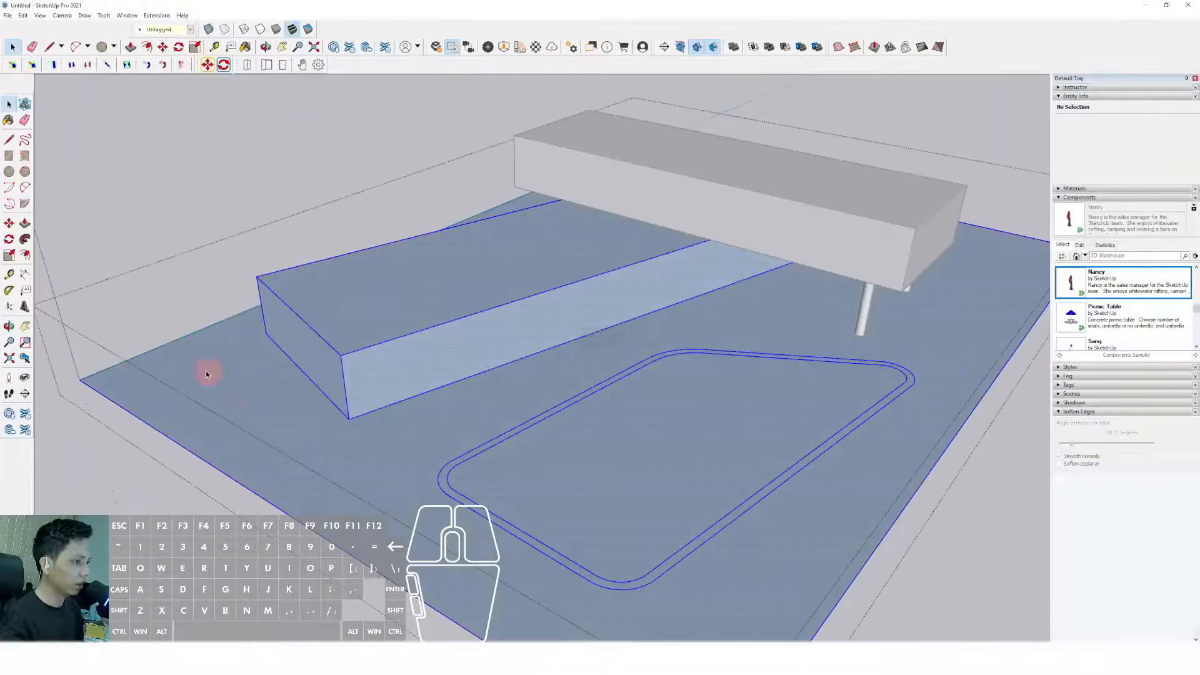
{"action": "left_click", "coordinate": [24, 139]}
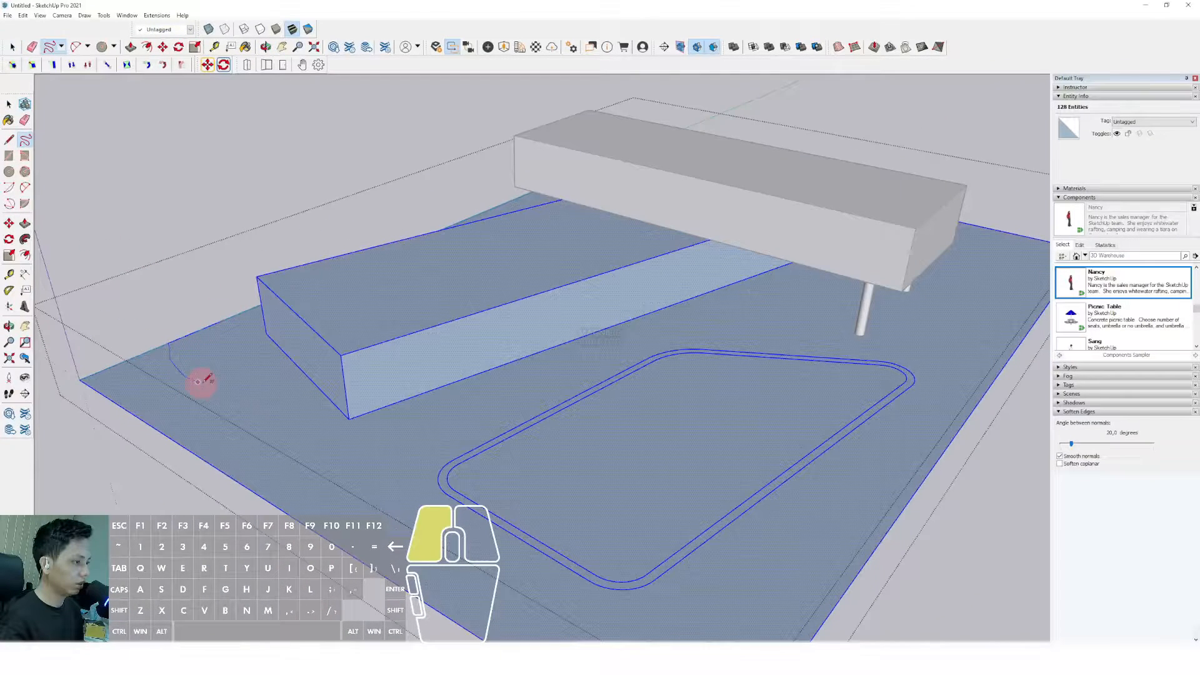
{"action": "left_click_drag", "start_coordinate": [247, 411], "coordinate": [245, 407]}
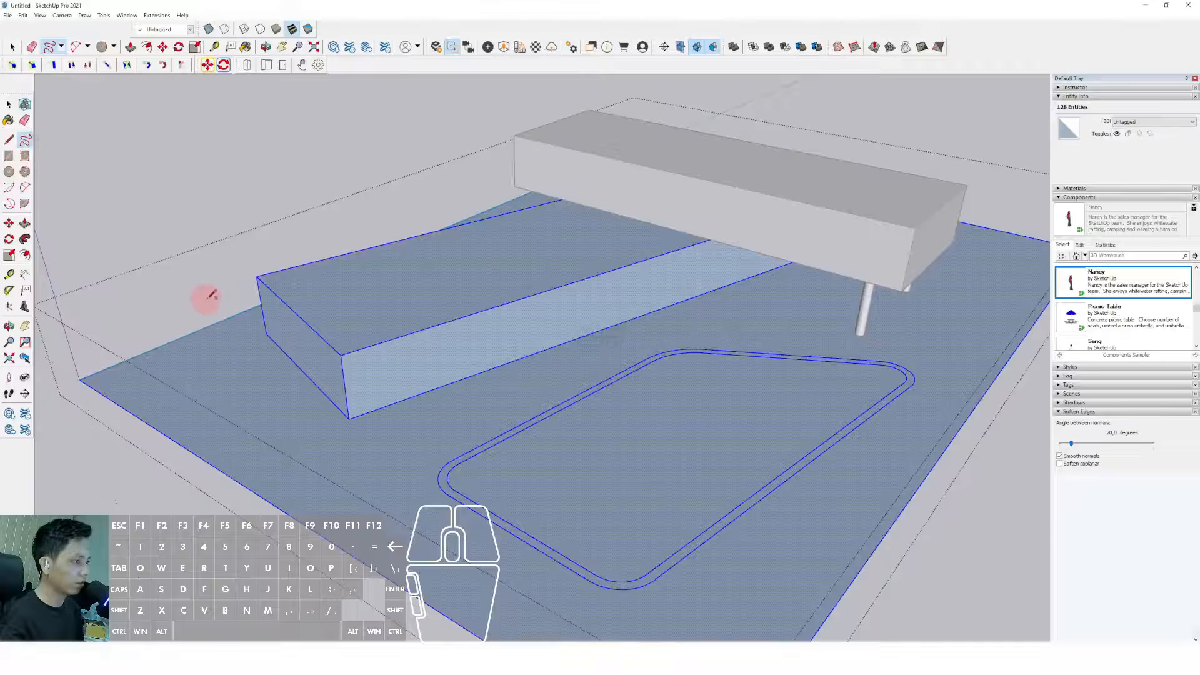
{"action": "left_click_drag", "start_coordinate": [213, 324], "coordinate": [193, 358]}
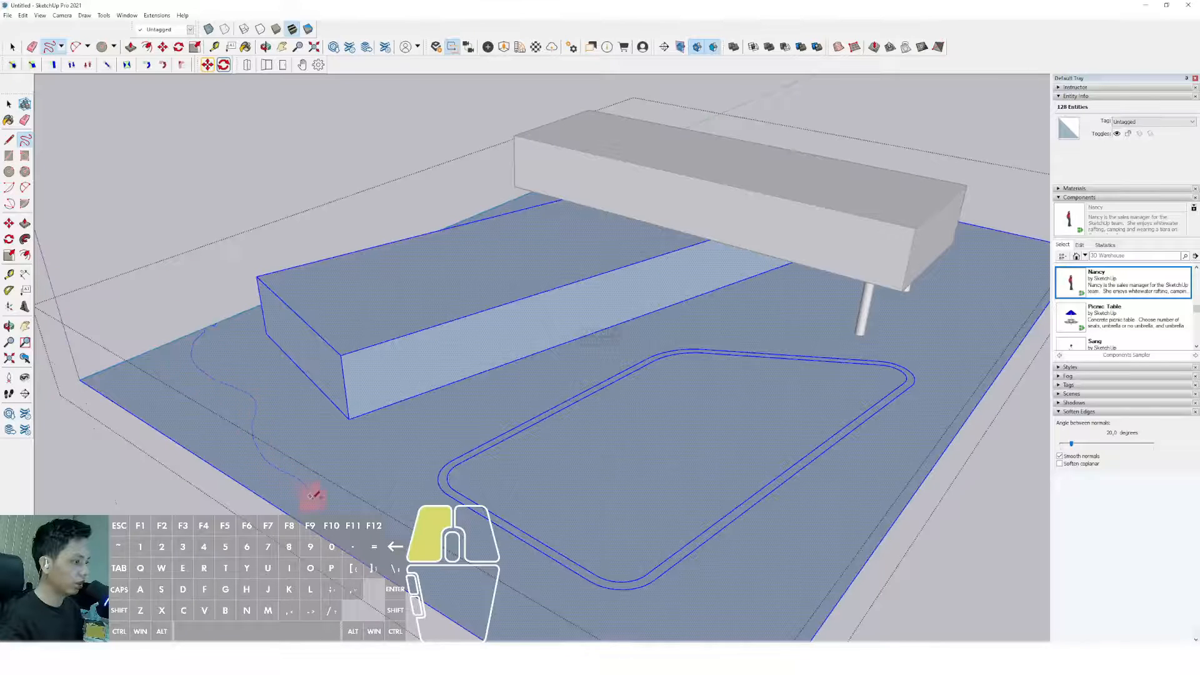
{"action": "left_click_drag", "start_coordinate": [340, 538], "coordinate": [342, 536]}
- Draw wavy Freehand boundaries cutting off the site's front corner and the corner beyond the columns
{"action": "mouse_move", "coordinate": [342, 536]}
{"action": "middle_mouse_down"}
{"action": "mouse_move", "coordinate": [544, 500]}
{"action": "mouse_move", "coordinate": [373, 440]}
{"action": "middle_mouse_up"}
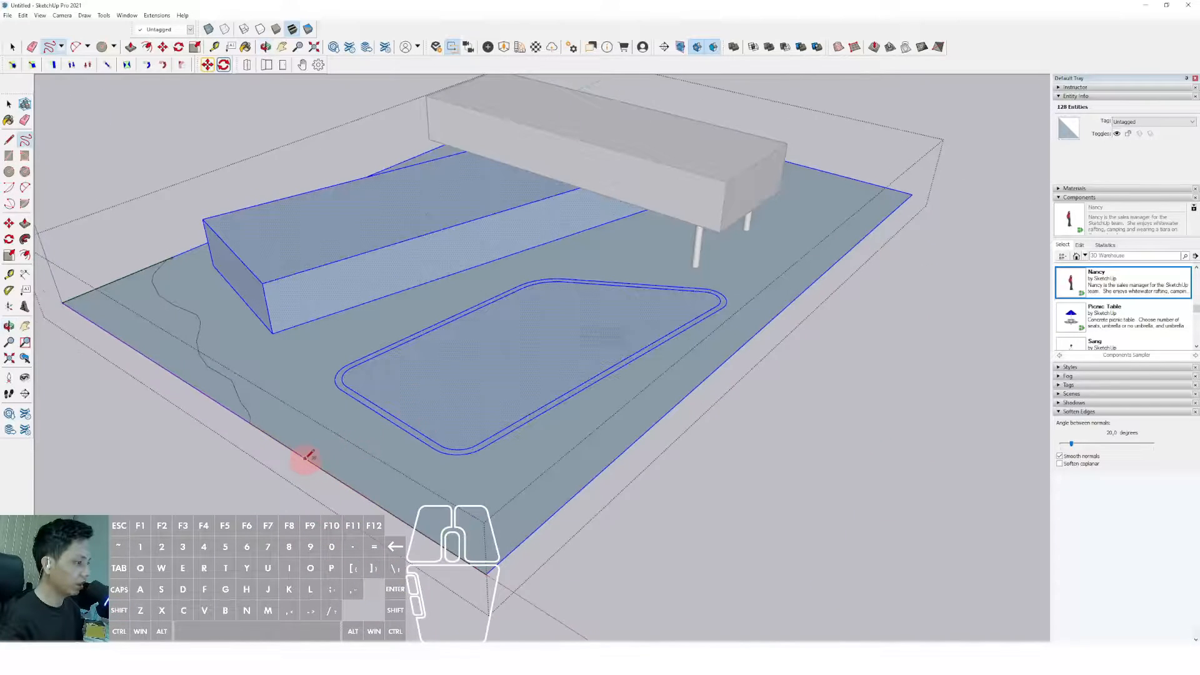
{"action": "left_click_drag", "start_coordinate": [306, 457], "coordinate": [427, 490]}
{"action": "left_click_drag", "start_coordinate": [601, 470], "coordinate": [602, 468]}
{"action": "mouse_move", "coordinate": [602, 468]}
{"action": "middle_mouse_down"}
{"action": "mouse_move", "coordinate": [729, 276]}
{"action": "mouse_move", "coordinate": [648, 322]}
{"action": "mouse_move", "coordinate": [595, 420]}
{"action": "middle_mouse_up"}
{"action": "left_click_drag", "start_coordinate": [574, 444], "coordinate": [575, 443]}
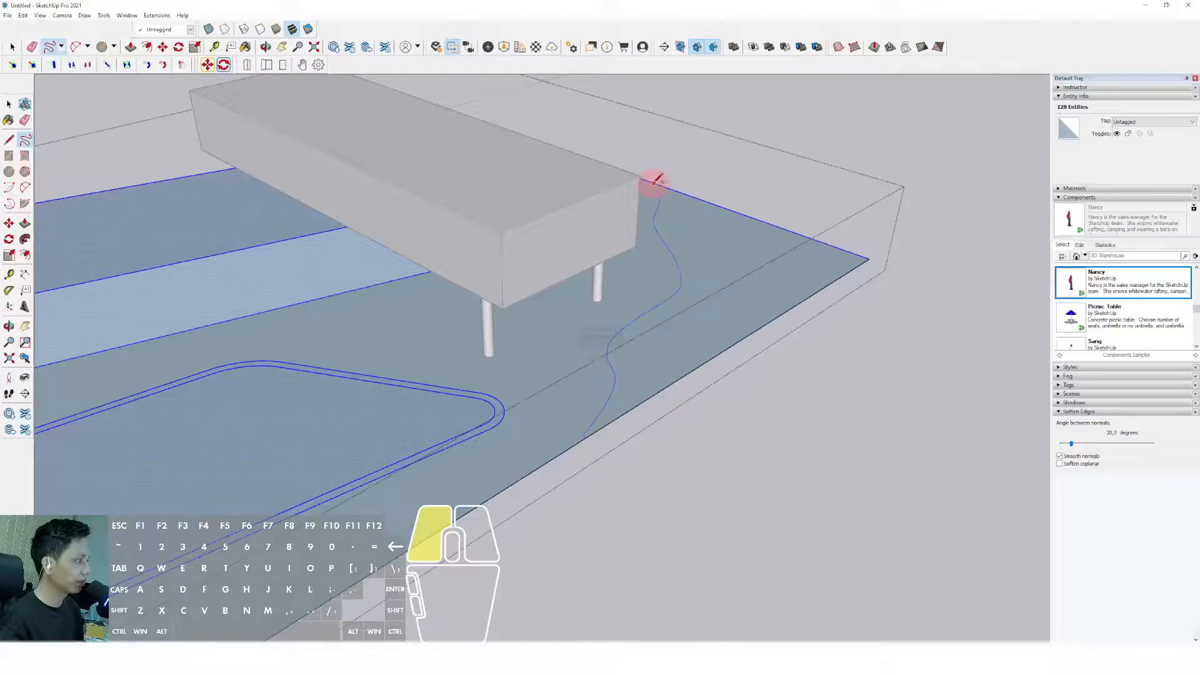
{"action": "left_click_drag", "start_coordinate": [654, 180], "coordinate": [656, 183]}
- Draw two small closed Freehand patches on the ground between the lower box and the pool outline
{"action": "mouse_move", "coordinate": [656, 183]}
{"action": "middle_mouse_down"}
{"action": "mouse_move", "coordinate": [688, 287]}
{"action": "mouse_move", "coordinate": [407, 383]}
{"action": "mouse_move", "coordinate": [191, 372]}
{"action": "mouse_move", "coordinate": [254, 375]}
{"action": "middle_mouse_up"}
{"action": "mouse_move", "coordinate": [248, 371]}
{"action": "left_mouse_down"}
{"action": "mouse_move", "coordinate": [237, 373]}
{"action": "mouse_move", "coordinate": [242, 362]}
{"action": "left_mouse_up"}
{"action": "middle_click_drag", "start_coordinate": [571, 383], "coordinate": [468, 501]}
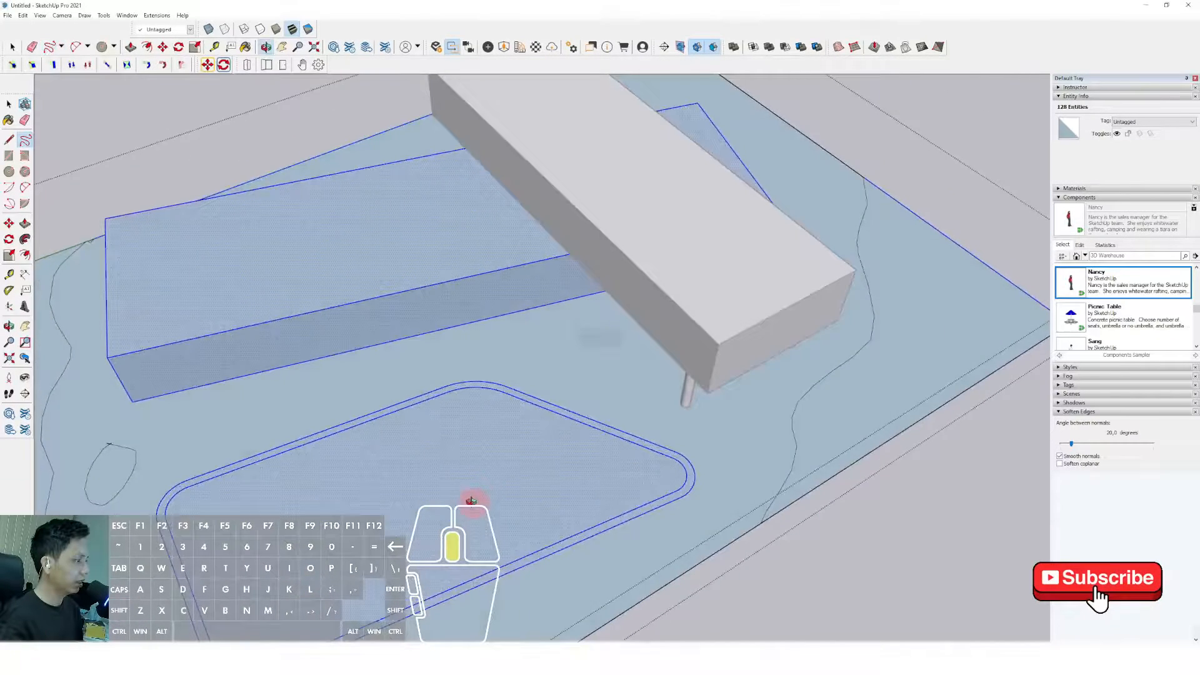
{"action": "scroll", "coordinate": [530, 351], "scroll_direction": "up", "scroll_amount": 3}
{"action": "mouse_move", "coordinate": [505, 337]}
{"action": "left_mouse_down"}
{"action": "mouse_move", "coordinate": [560, 355]}
{"action": "mouse_move", "coordinate": [516, 337]}
{"action": "left_mouse_up"}
{"action": "scroll", "coordinate": [516, 338], "scroll_direction": "down", "scroll_amount": 3}
{"action": "mouse_move", "coordinate": [562, 354]}
{"action": "middle_mouse_down"}
{"action": "mouse_move", "coordinate": [549, 324]}
{"action": "mouse_move", "coordinate": [581, 450]}
{"action": "mouse_move", "coordinate": [646, 374]}
{"action": "middle_mouse_up"}
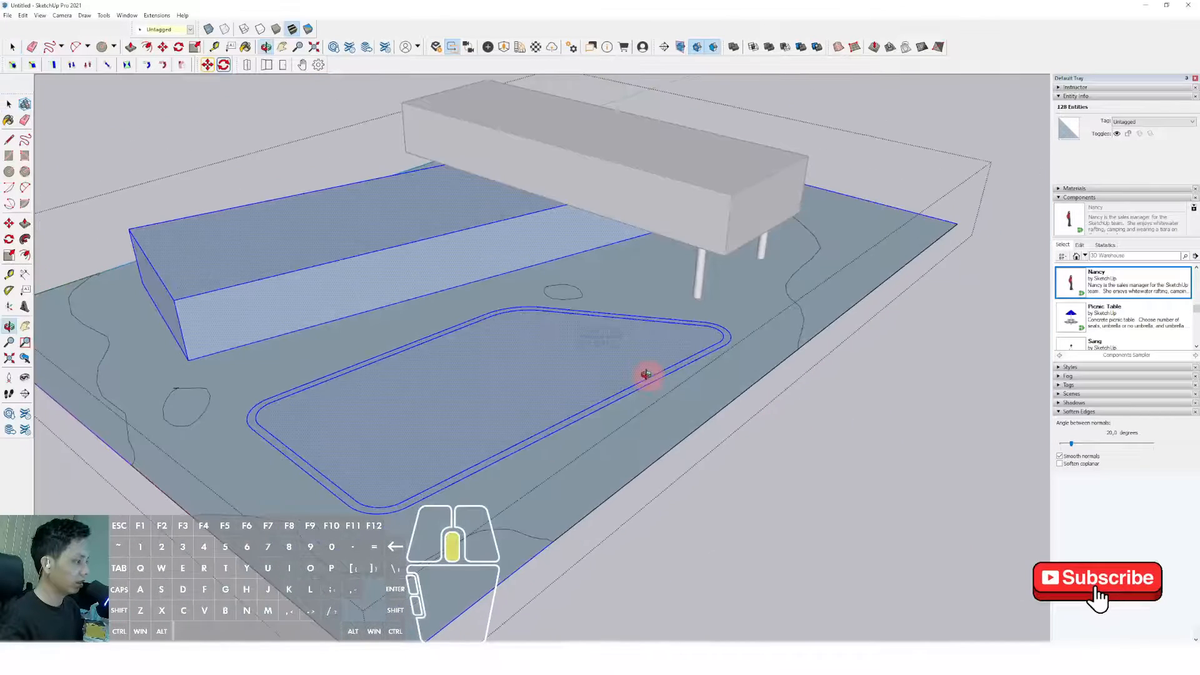
- Paint the freehand corner areas and both small ground patches with Vegetation Grass from Landscaping, Fencing and Vegetation
{"action": "left_click", "coordinate": [1075, 197]}
{"action": "left_click", "coordinate": [1118, 248]}
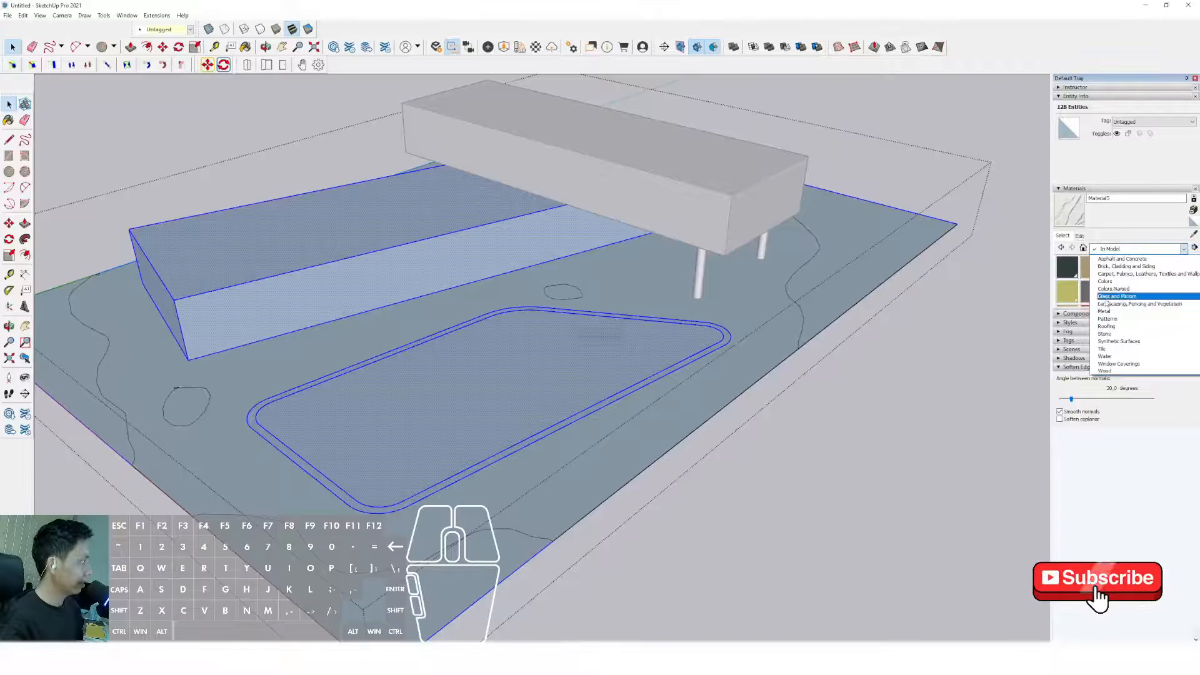
{"action": "left_click", "coordinate": [1125, 304]}
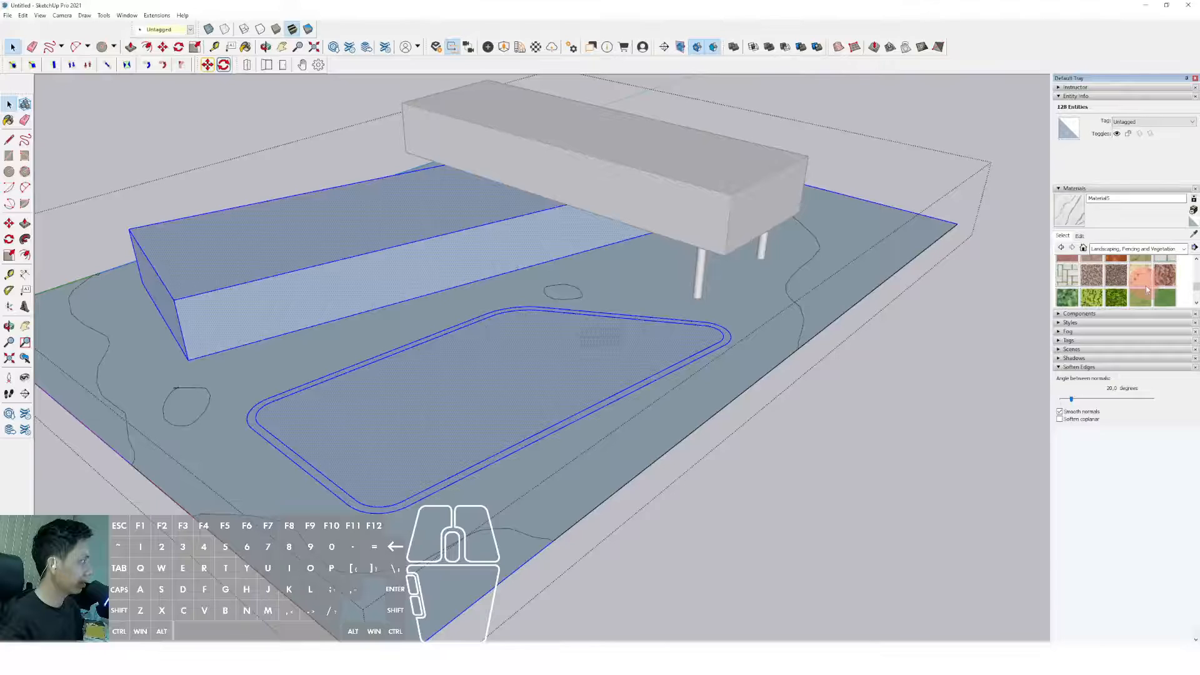
{"action": "left_click", "coordinate": [1139, 296]}
{"action": "left_click", "coordinate": [883, 276]}
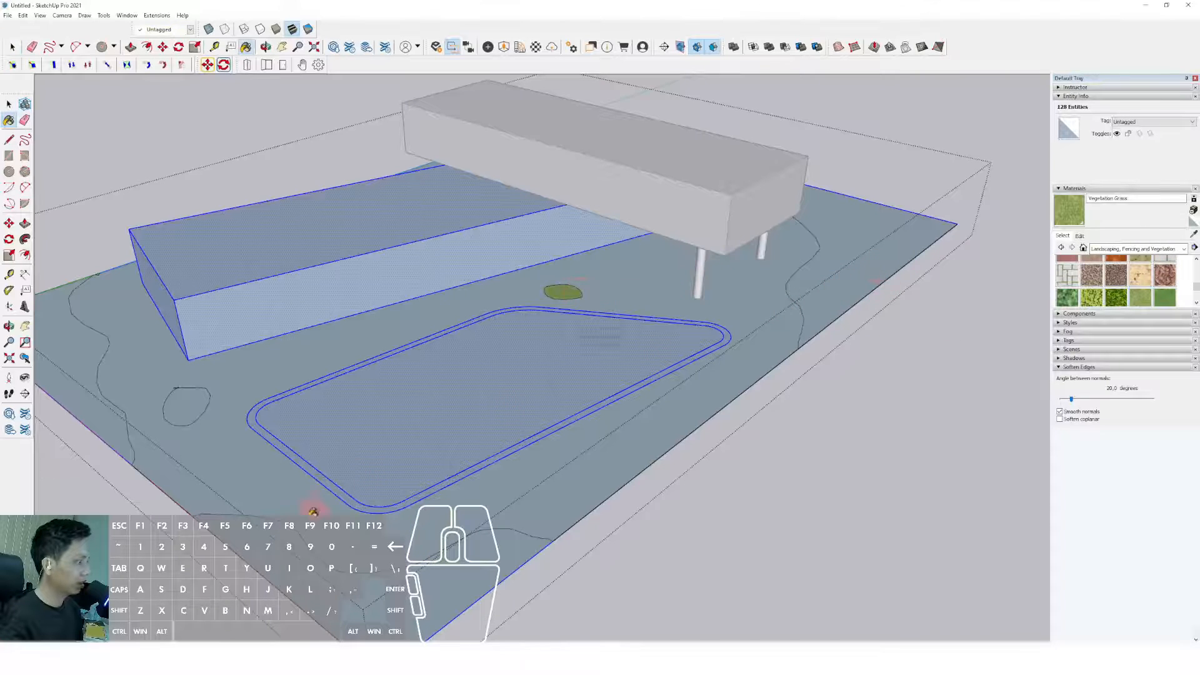
{"action": "left_click", "coordinate": [393, 570]}
{"action": "left_click", "coordinate": [109, 352]}
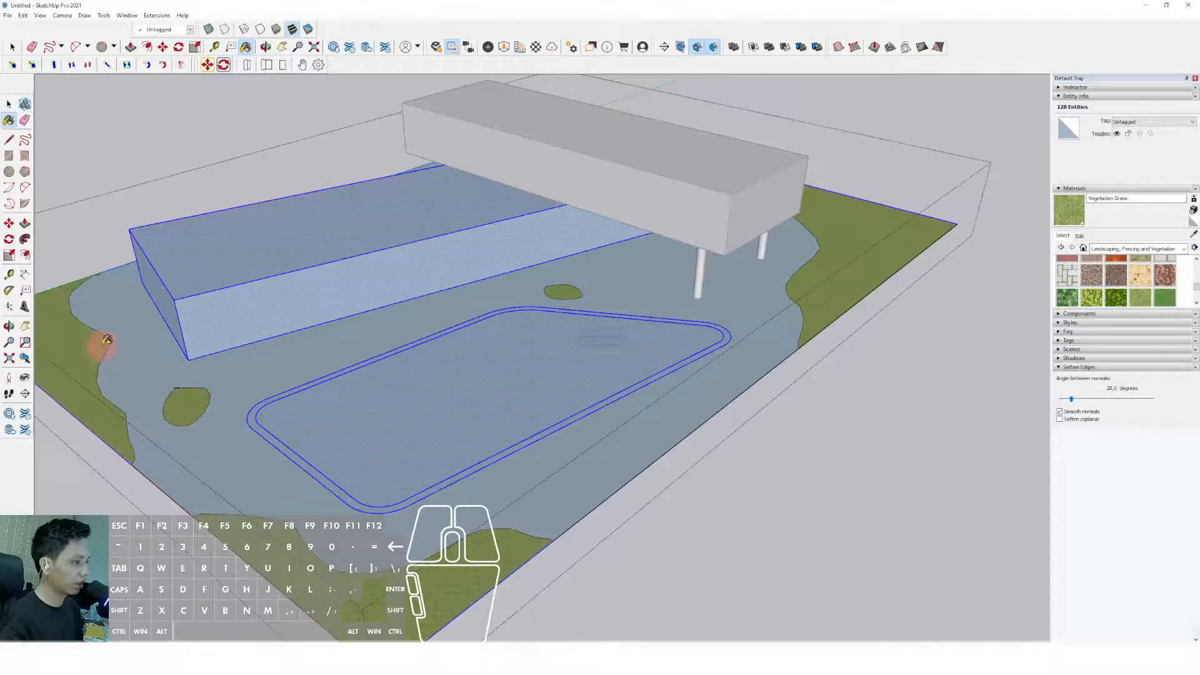
- Paint the remaining ground around the pool with the Pavers Flagstone Gray material
{"action": "key", "text": "space"}
{"action": "middle_click_drag", "start_coordinate": [475, 319], "coordinate": [593, 338]}
{"action": "left_click", "coordinate": [875, 273]}
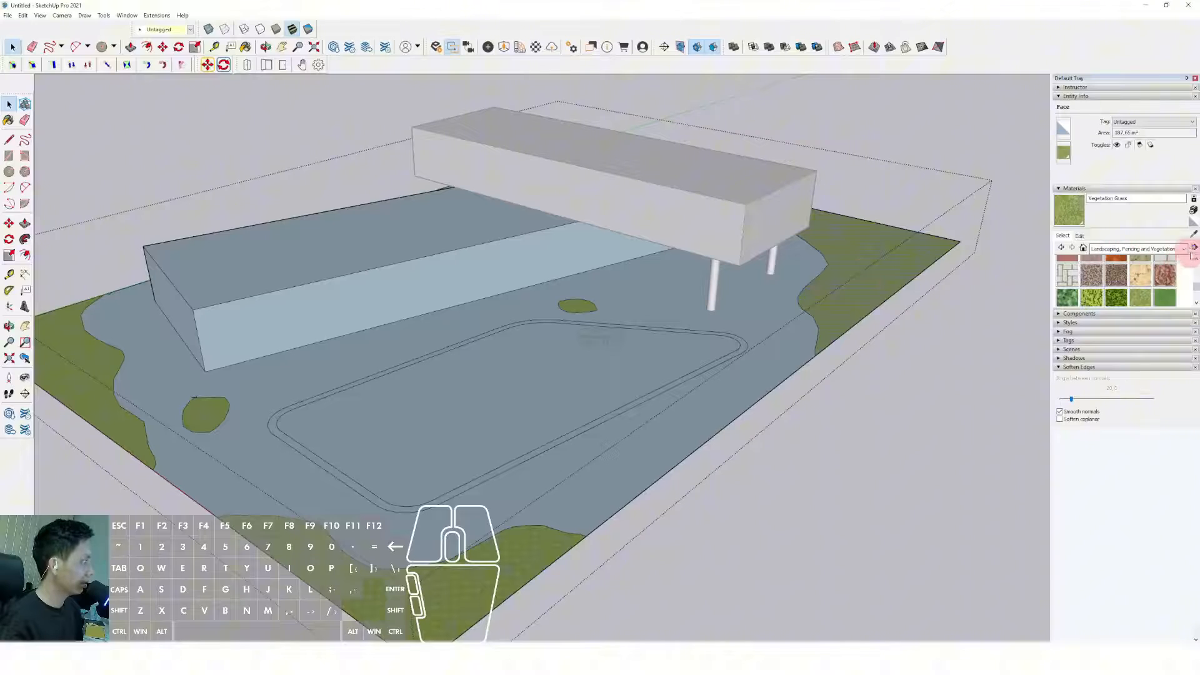
{"action": "left_click", "coordinate": [1150, 249]}
{"action": "left_click", "coordinate": [1129, 305]}
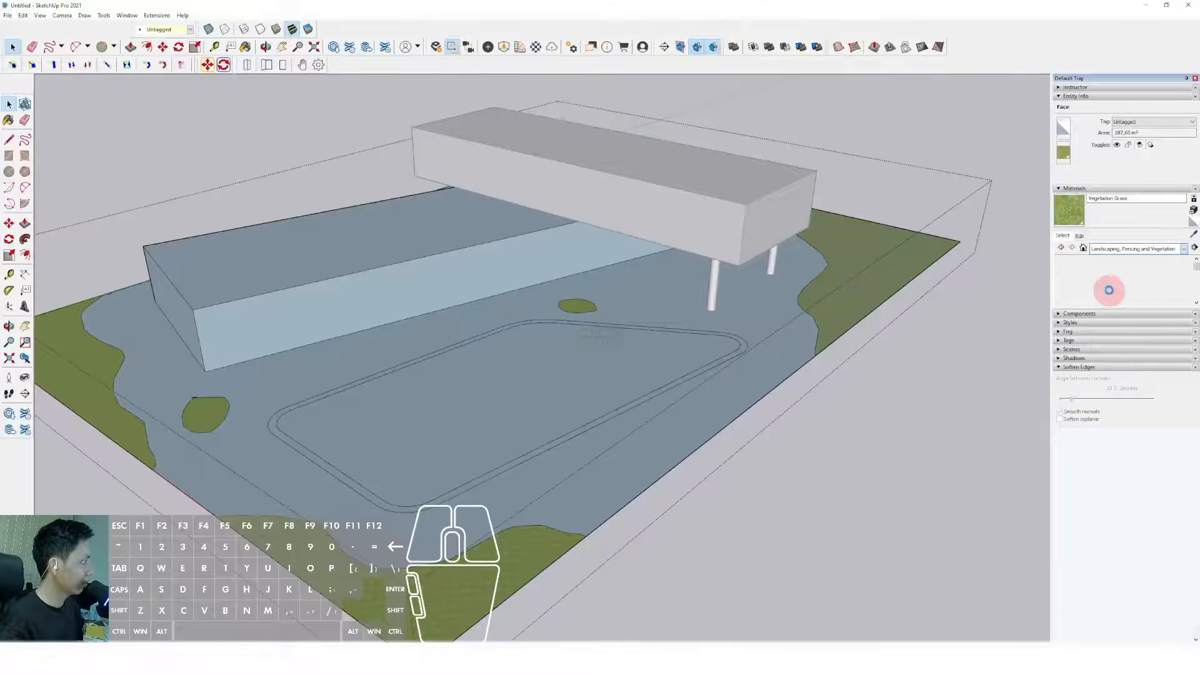
{"action": "scroll", "coordinate": [1140, 290], "scroll_direction": "down", "scroll_amount": 2}
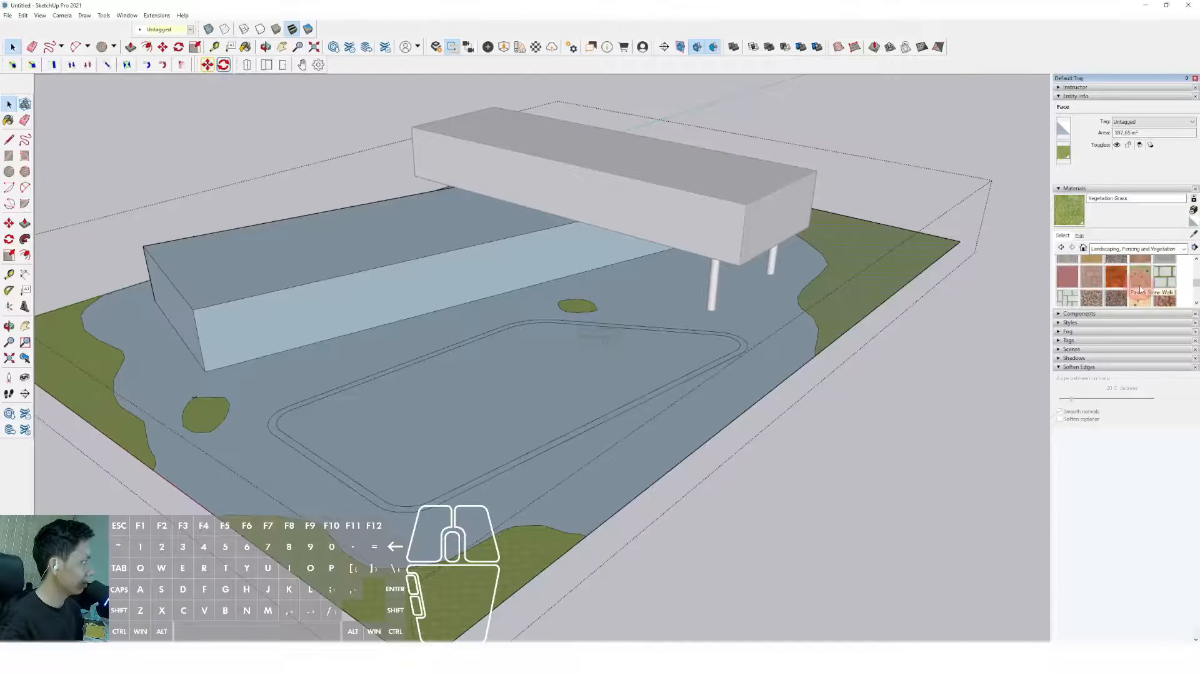
{"action": "left_click", "coordinate": [1163, 261]}
{"action": "left_click", "coordinate": [580, 463]}
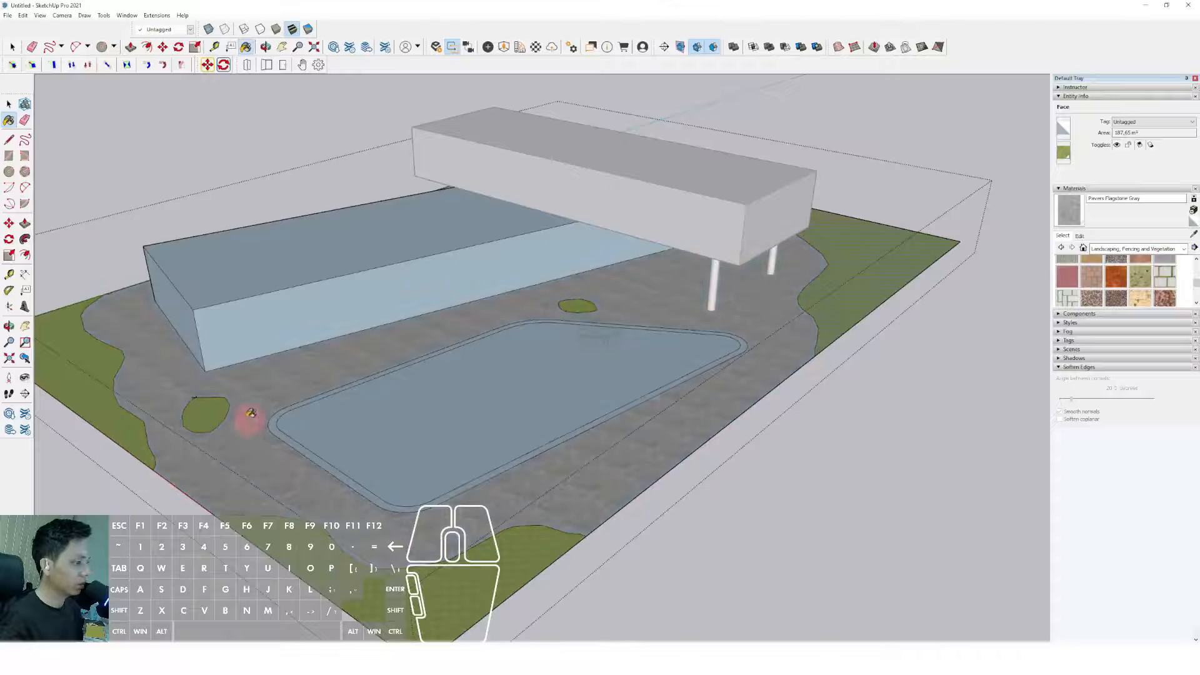
- Paint the inner pool face with the Water Dark Blue material
{"action": "left_click", "coordinate": [1180, 248]}
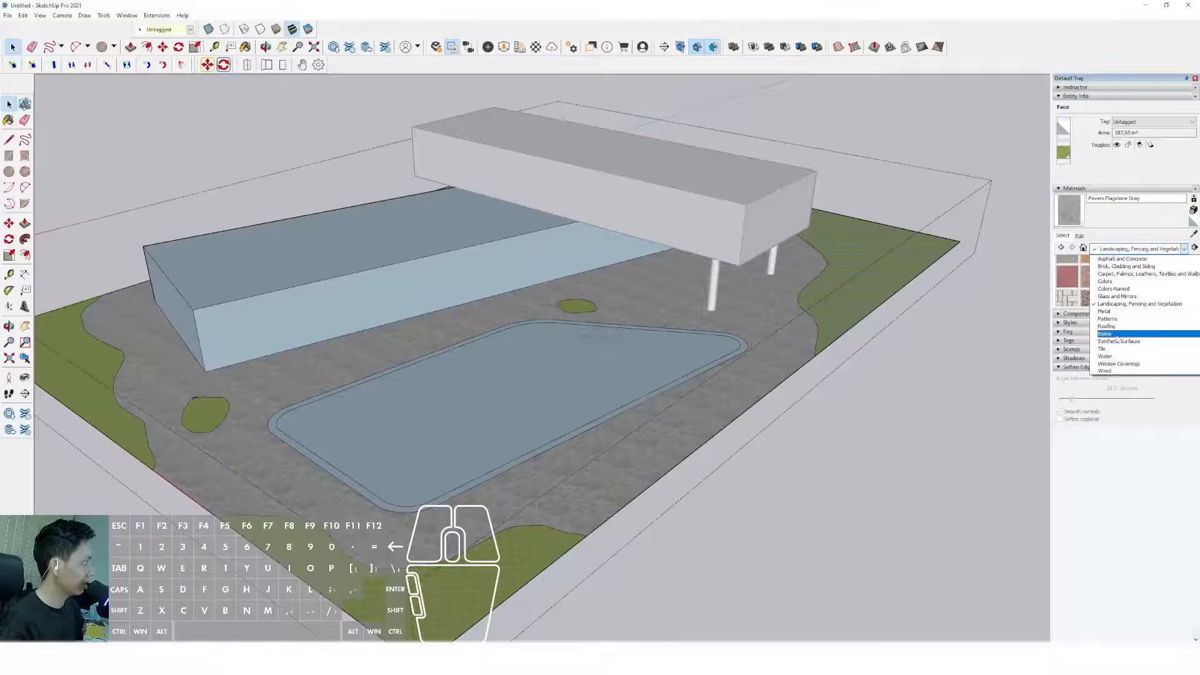
{"action": "left_click", "coordinate": [1105, 357]}
{"action": "left_click", "coordinate": [1062, 268]}
{"action": "left_click", "coordinate": [501, 410]}
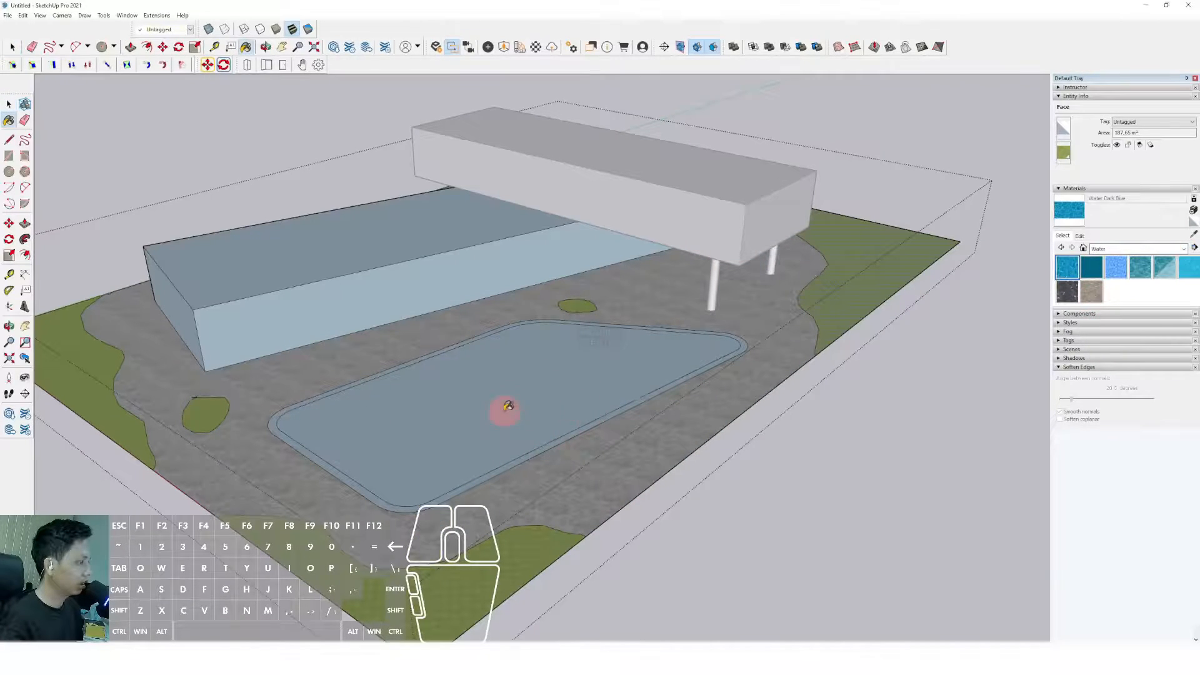
- Paint the narrow pool border with Cladding Stucco White from Brick, Cladding and Siding
{"action": "left_click", "coordinate": [1183, 250]}
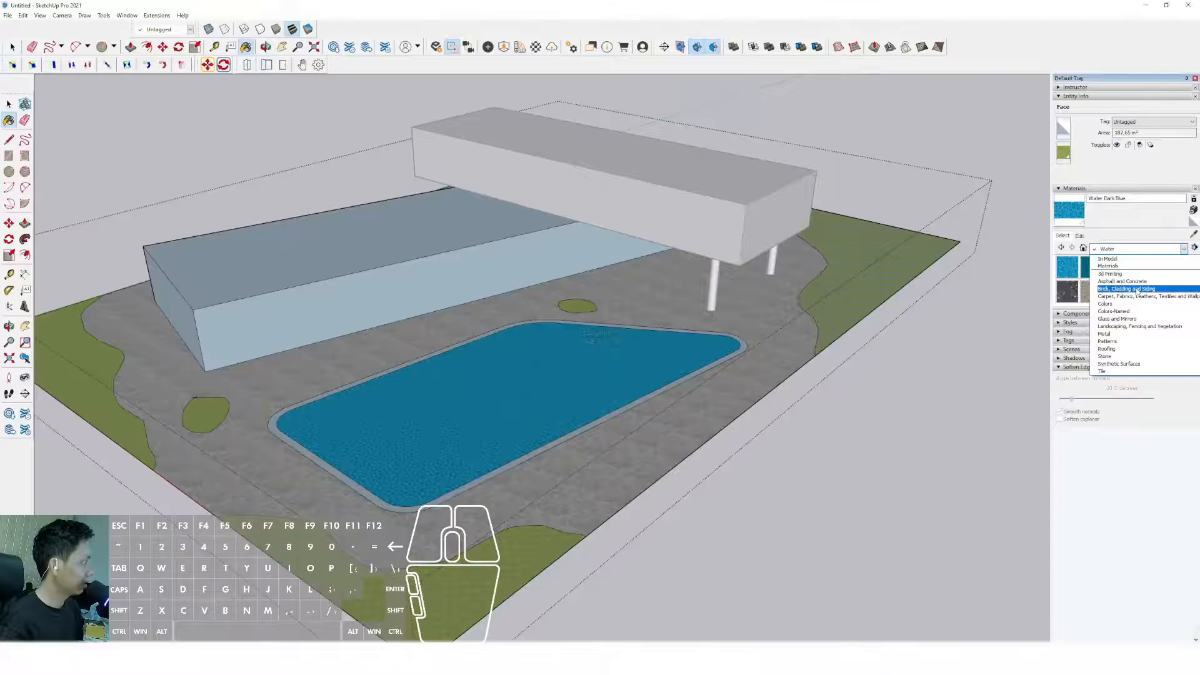
{"action": "left_click", "coordinate": [1137, 289]}
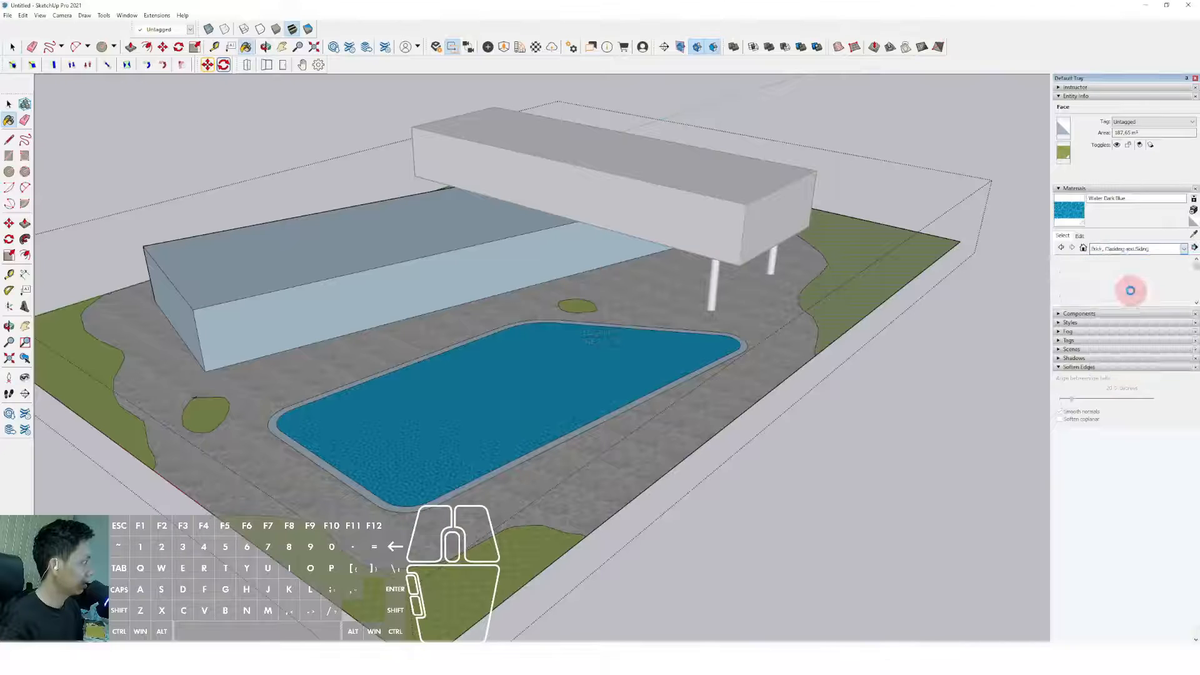
{"action": "left_click", "coordinate": [904, 339], "text": "alt"}
{"action": "scroll", "coordinate": [750, 339], "scroll_direction": "up", "scroll_amount": 5}
{"action": "scroll", "coordinate": [741, 353], "scroll_direction": "down", "scroll_amount": 4}
{"action": "key", "text": "space"}
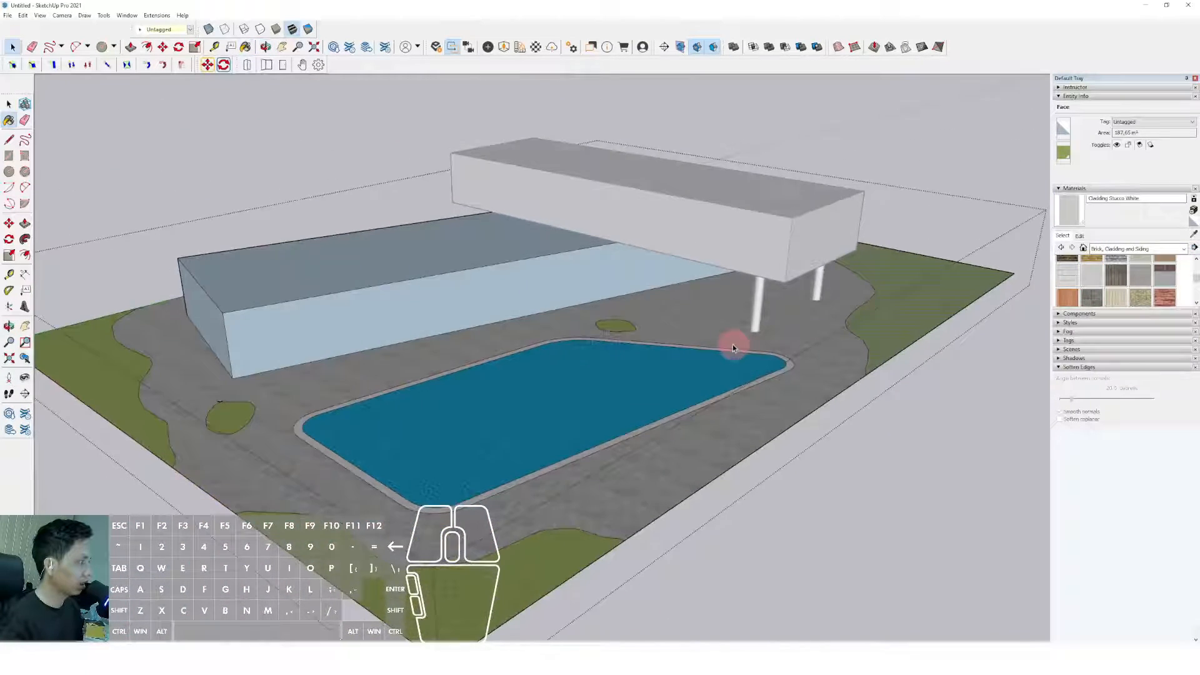
- Inside the base group, copy the lower box's vertical corner edge along its long front face and divide the span into equal panels
{"action": "scroll", "coordinate": [733, 343], "scroll_direction": "down", "scroll_amount": 4}
{"action": "mouse_move", "coordinate": [625, 300]}
{"action": "middle_mouse_down"}
{"action": "mouse_move", "coordinate": [565, 351]}
{"action": "mouse_move", "coordinate": [602, 300]}
{"action": "mouse_move", "coordinate": [718, 275]}
{"action": "mouse_move", "coordinate": [610, 298]}
{"action": "middle_mouse_up"}
{"action": "scroll", "coordinate": [455, 343], "scroll_direction": "up", "scroll_amount": 5}
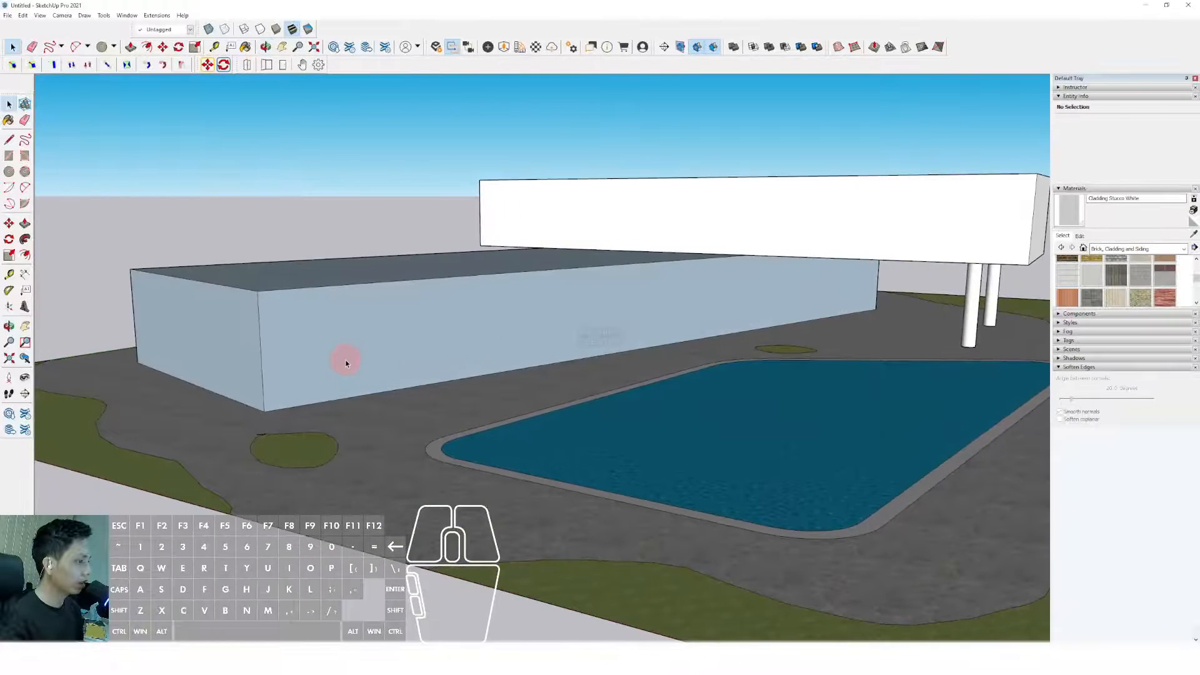
{"action": "triple_click", "coordinate": [345, 358]}
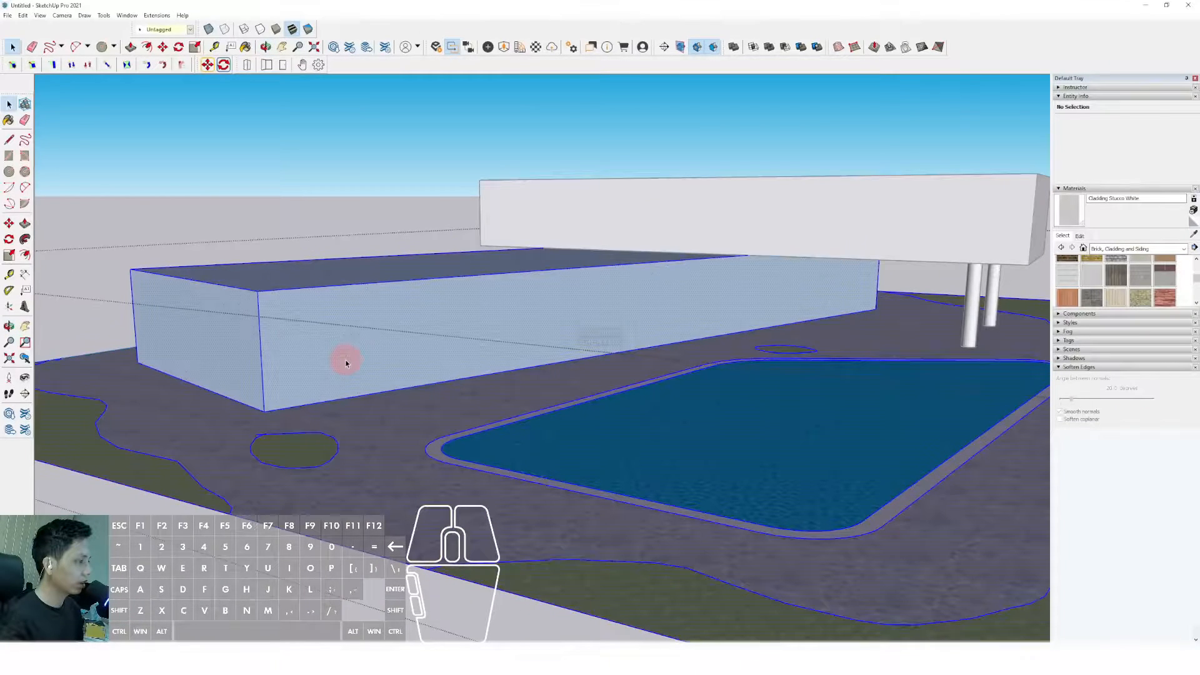
{"action": "left_click", "coordinate": [259, 324]}
{"action": "middle_click_drag", "start_coordinate": [259, 324], "coordinate": [281, 367]}
{"action": "scroll", "coordinate": [290, 388], "scroll_direction": "up", "scroll_amount": 2}
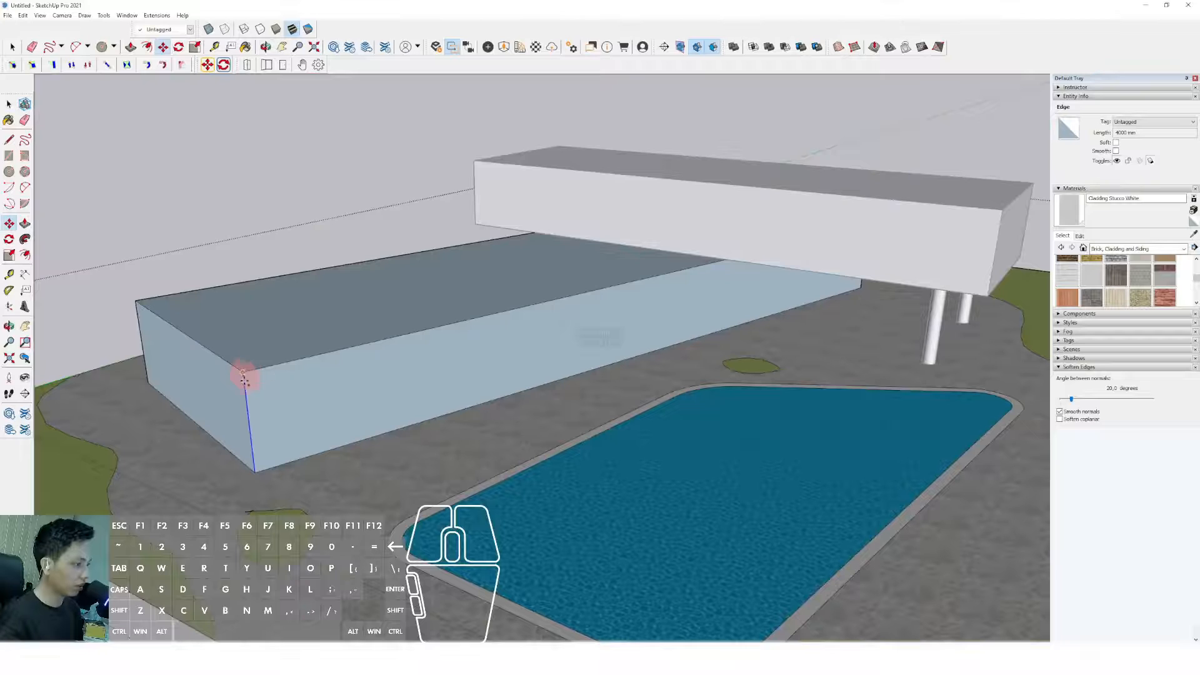
{"action": "key", "text": "shift"}
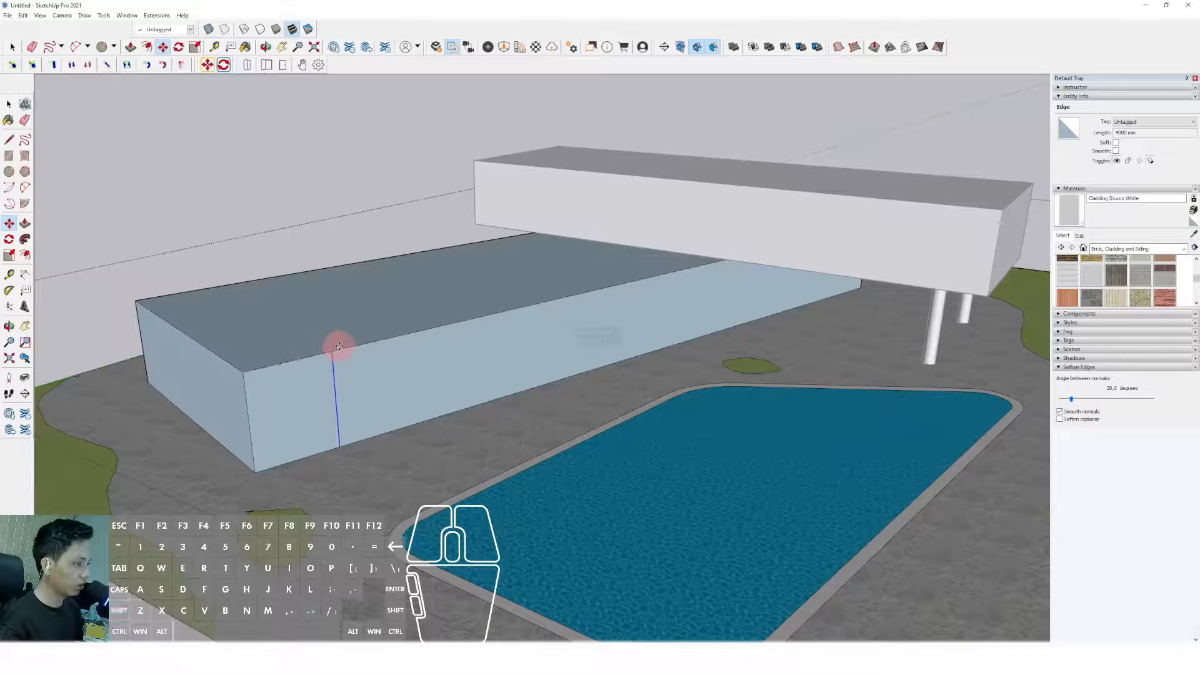
{"action": "middle_click_drag", "start_coordinate": [567, 288], "coordinate": [447, 329], "text": "shift"}
{"action": "scroll", "coordinate": [447, 330], "scroll_direction": "down", "scroll_amount": 1}
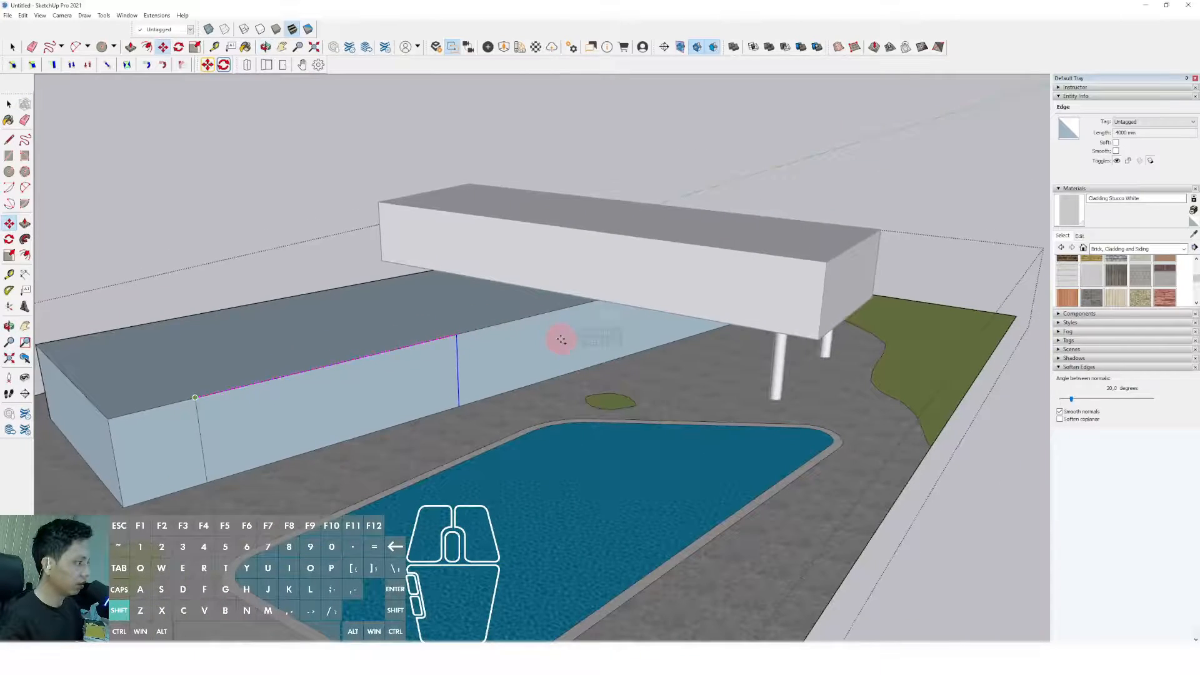
{"action": "middle_click_drag", "start_coordinate": [561, 341], "coordinate": [501, 329], "text": "shift"}
{"action": "left_click", "coordinate": [604, 333]}
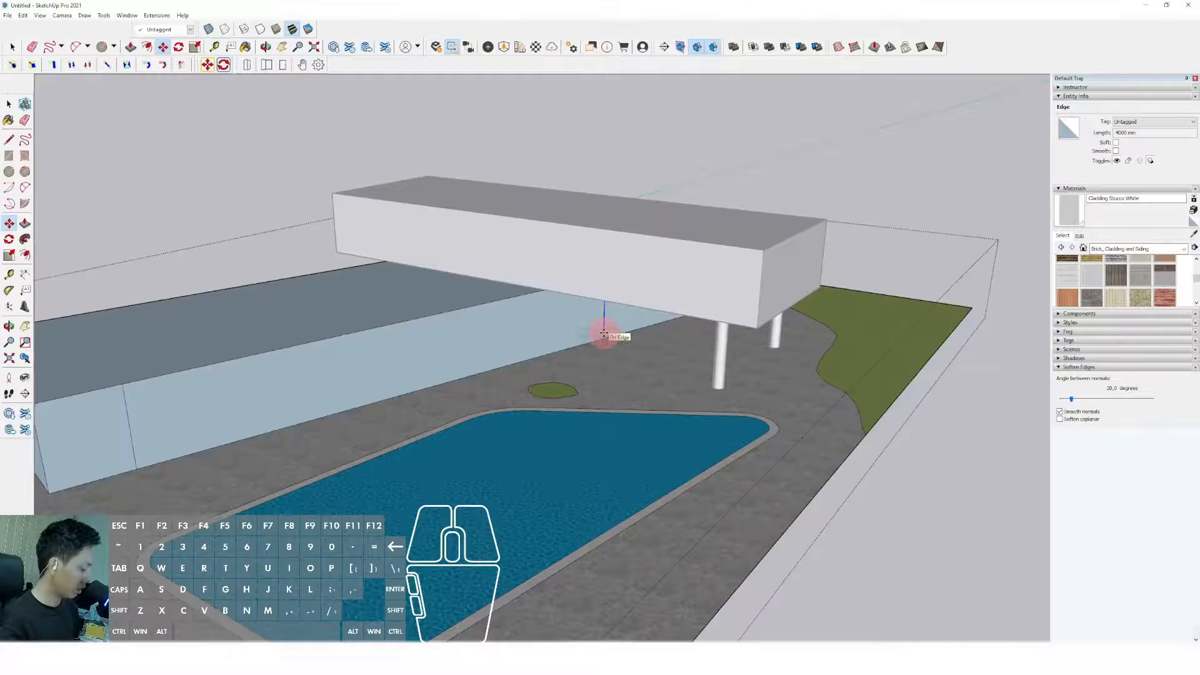
{"action": "key", "text": "space"}
- Inside the upper box's group, copy the vertical corner edge along its long front face and divide the span into 8 equal parts
{"action": "scroll", "coordinate": [576, 336], "scroll_direction": "down", "scroll_amount": 5}
{"action": "middle_click_drag", "start_coordinate": [562, 356], "coordinate": [743, 304]}
{"action": "scroll", "coordinate": [697, 289], "scroll_direction": "up", "scroll_amount": 3}
{"action": "double_click", "coordinate": [736, 296]}
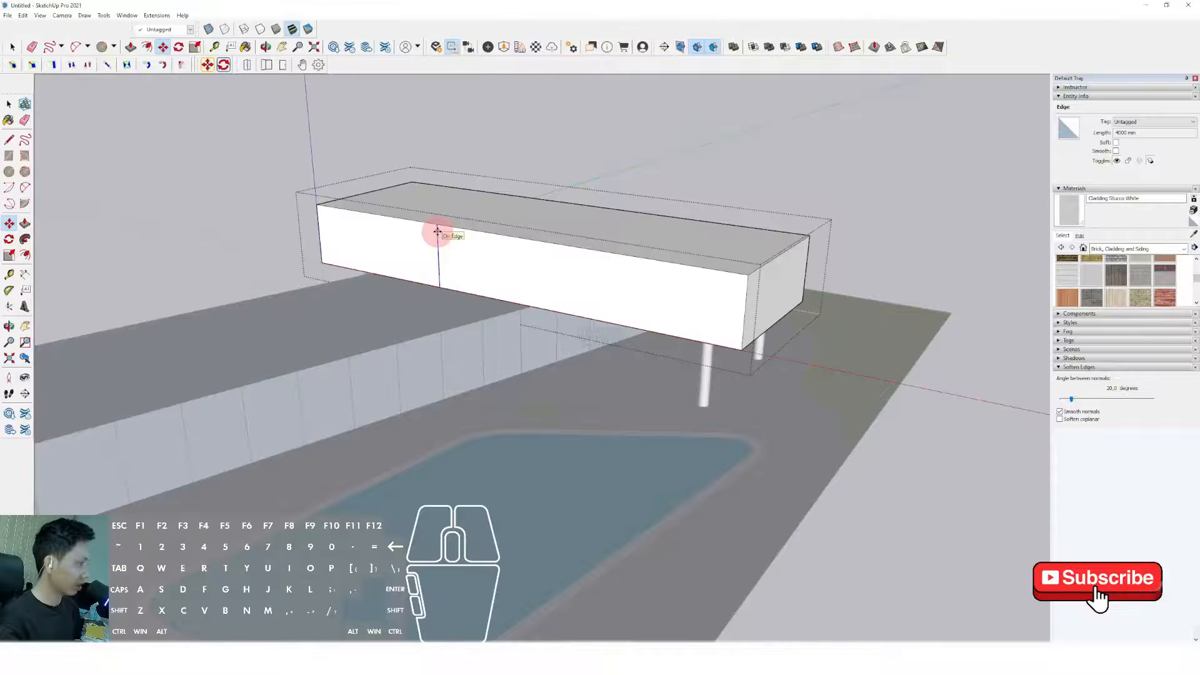
{"action": "type", "text": "/8"}
{"action": "key", "text": "Return"}
{"action": "key", "text": "space"}
{"action": "middle_click_drag", "start_coordinate": [436, 233], "coordinate": [554, 369]}
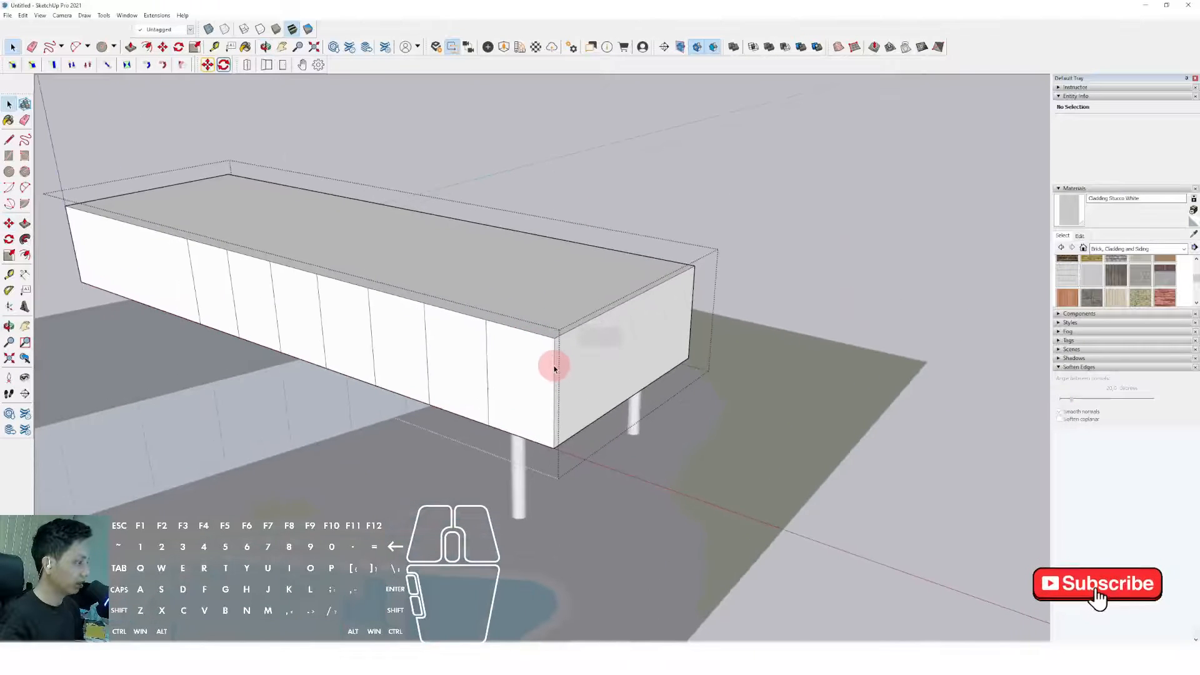
- Copy the upper box's vertical corner edge along its short end face to split that face into two panels
{"action": "left_click", "coordinate": [555, 364]}
{"action": "key", "text": "m"}
{"action": "key", "text": "ctrl"}
{"action": "left_click", "coordinate": [554, 338]}
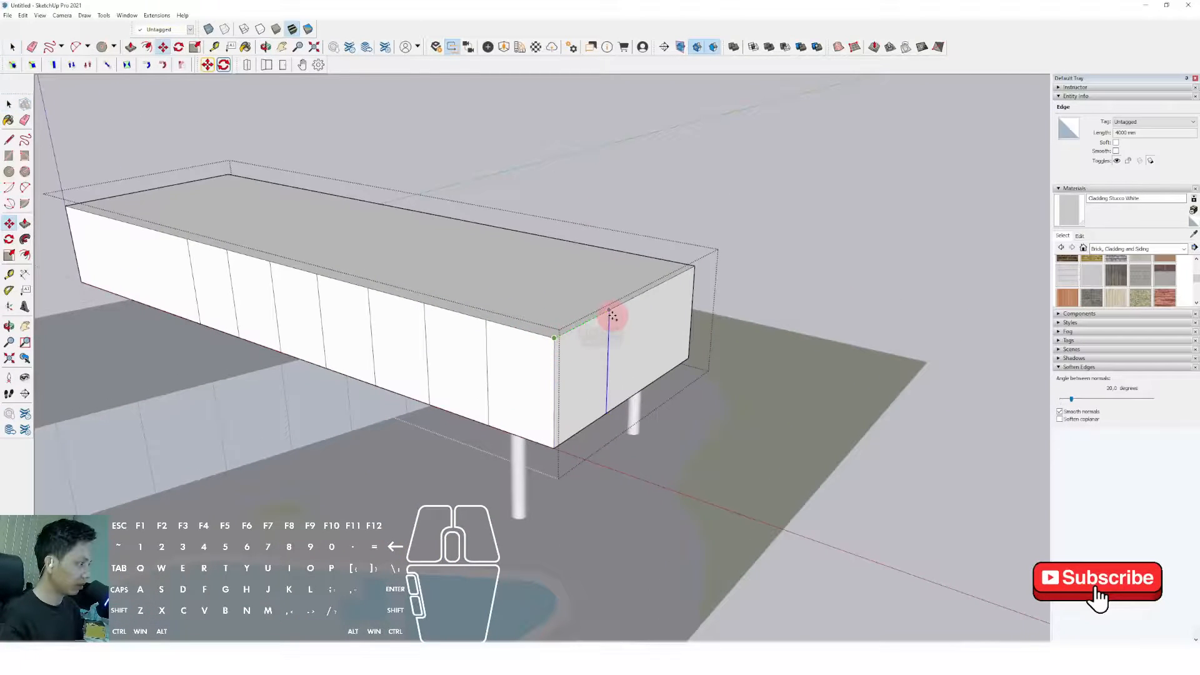
{"action": "middle_click_drag", "start_coordinate": [614, 310], "coordinate": [656, 357]}
{"action": "key", "text": "space"}
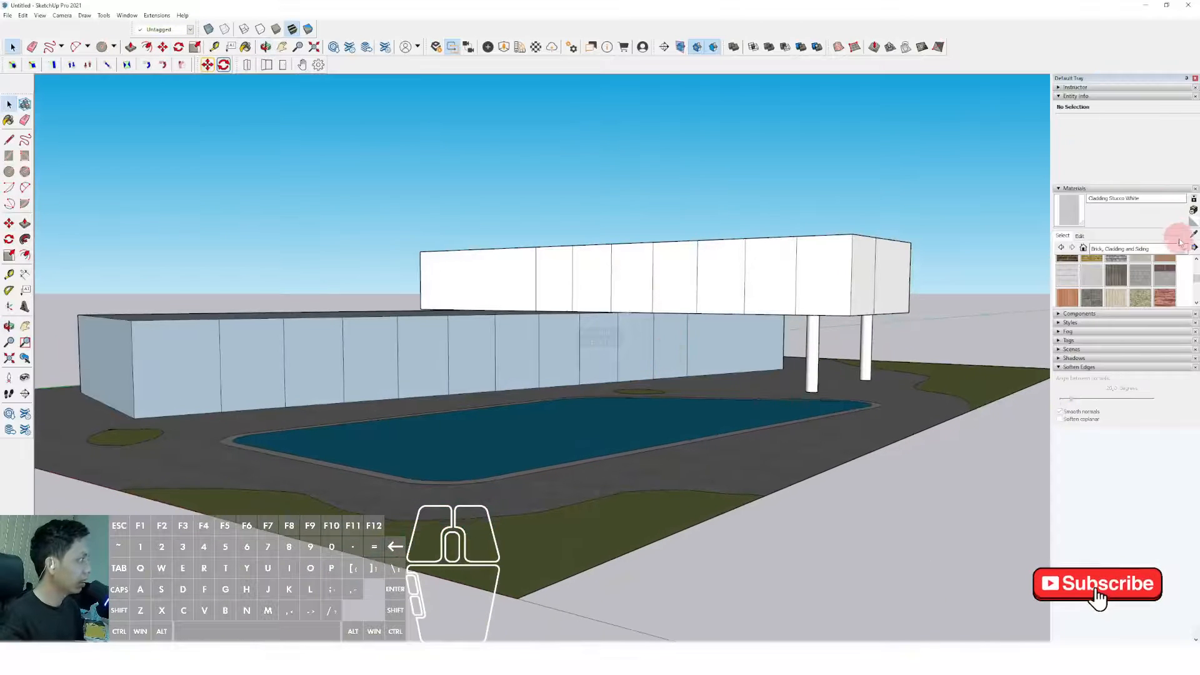
- Paint the upper box's front panels, except the wide end one, and the adjoining end-face strip with Translucent Glass Blue from Glass and Mirrors
{"action": "left_click", "coordinate": [1175, 248]}
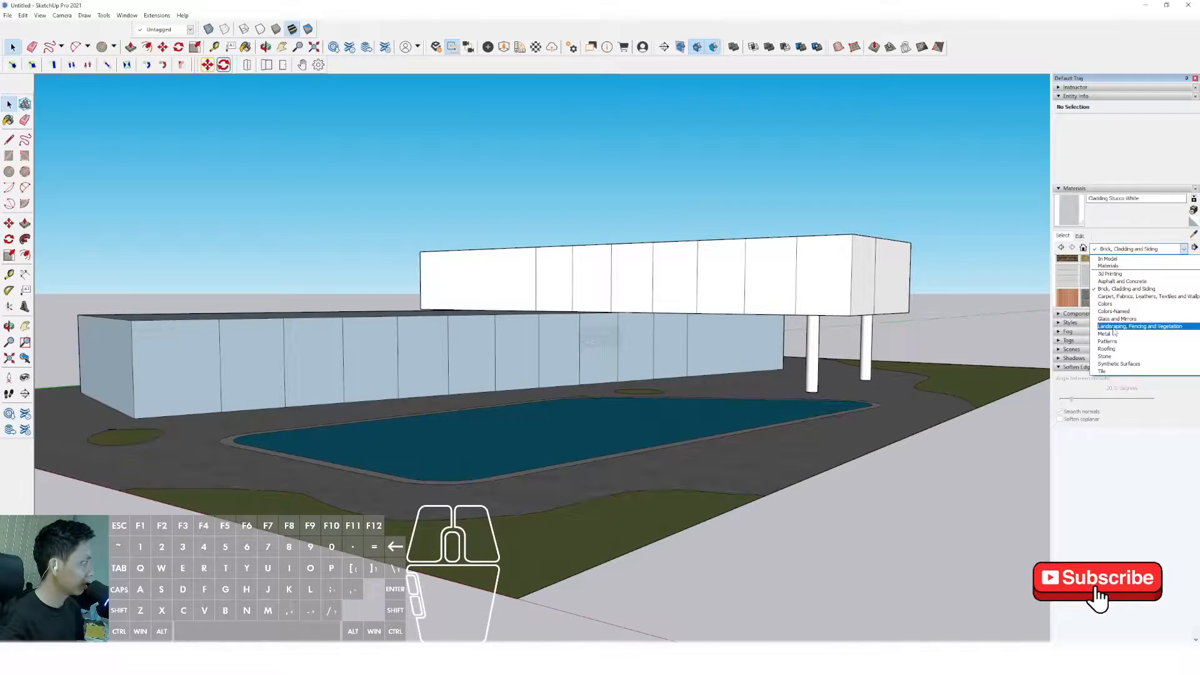
{"action": "left_click", "coordinate": [1115, 319]}
{"action": "left_click", "coordinate": [1140, 267]}
{"action": "scroll", "coordinate": [822, 275], "scroll_direction": "up", "scroll_amount": 3}
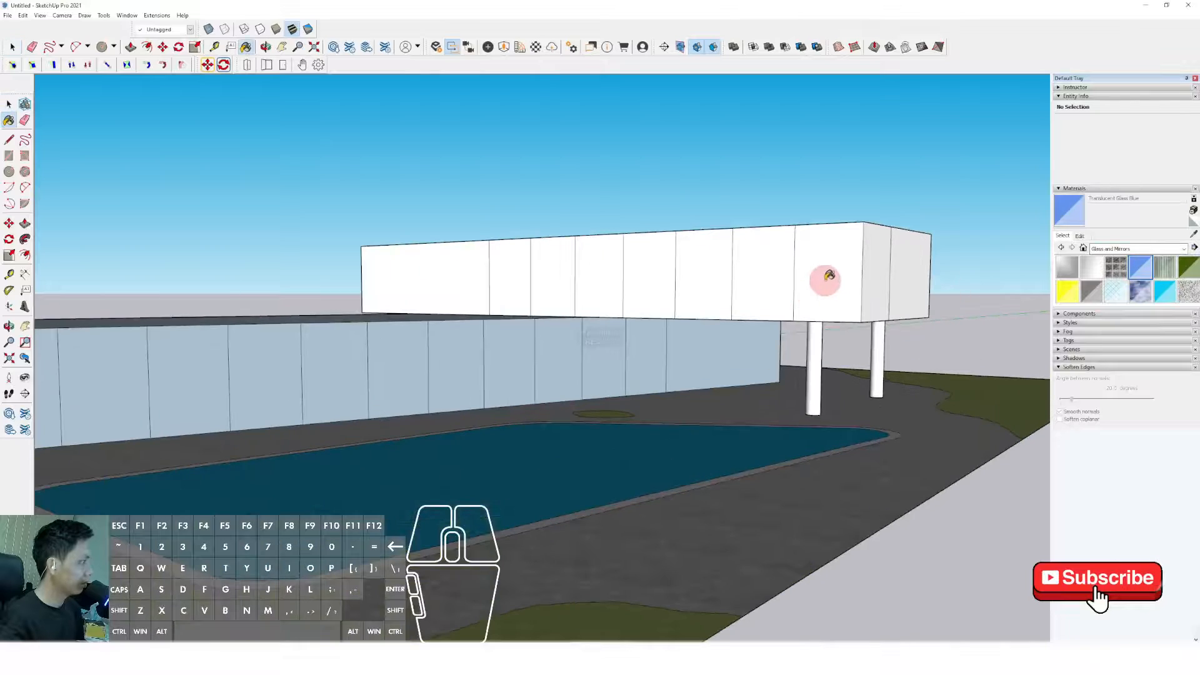
{"action": "key", "text": "b"}
{"action": "left_click", "coordinate": [831, 270]}
{"action": "left_click", "coordinate": [765, 272]}
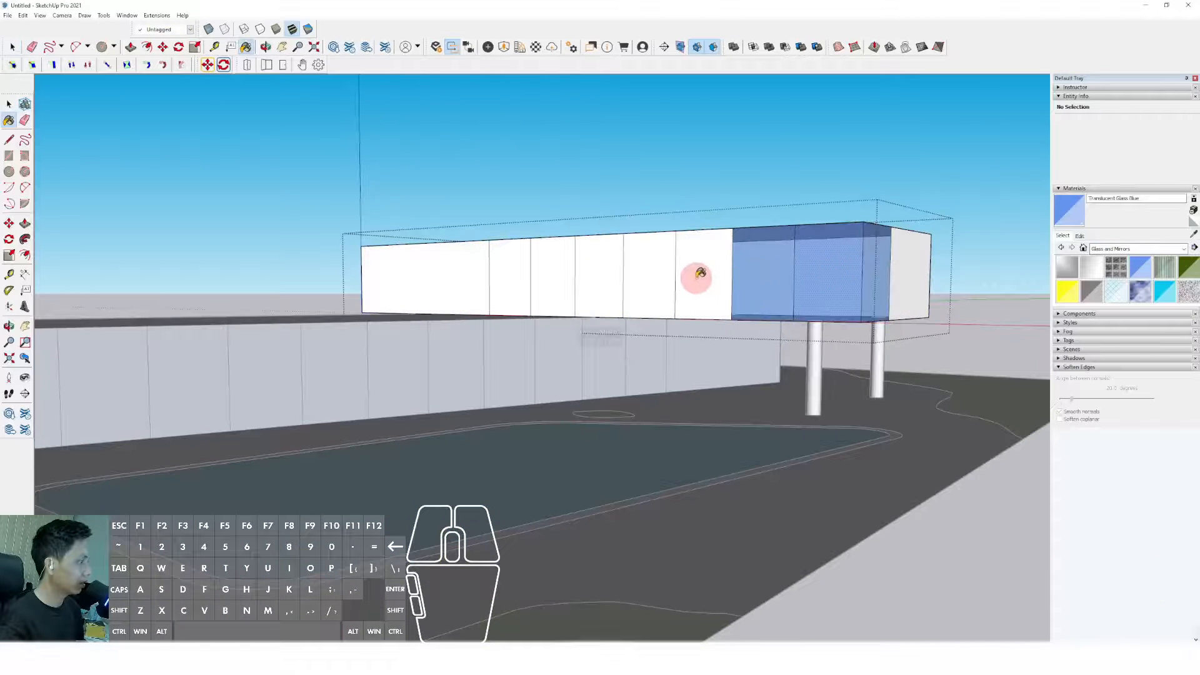
{"action": "left_click", "coordinate": [699, 271]}
{"action": "left_click", "coordinate": [649, 268]}
{"action": "left_click", "coordinate": [587, 270]}
{"action": "left_click", "coordinate": [555, 272]}
{"action": "left_click", "coordinate": [515, 270]}
- Inside the base group, paint the lower box's front panels with Translucent Glass Blue, leaving the first panel plain
{"action": "scroll", "coordinate": [512, 275], "scroll_direction": "down", "scroll_amount": 2}
{"action": "middle_click_drag", "start_coordinate": [554, 313], "coordinate": [656, 303], "text": "shift"}
{"action": "key", "text": "space"}
{"action": "double_click", "coordinate": [398, 331]}
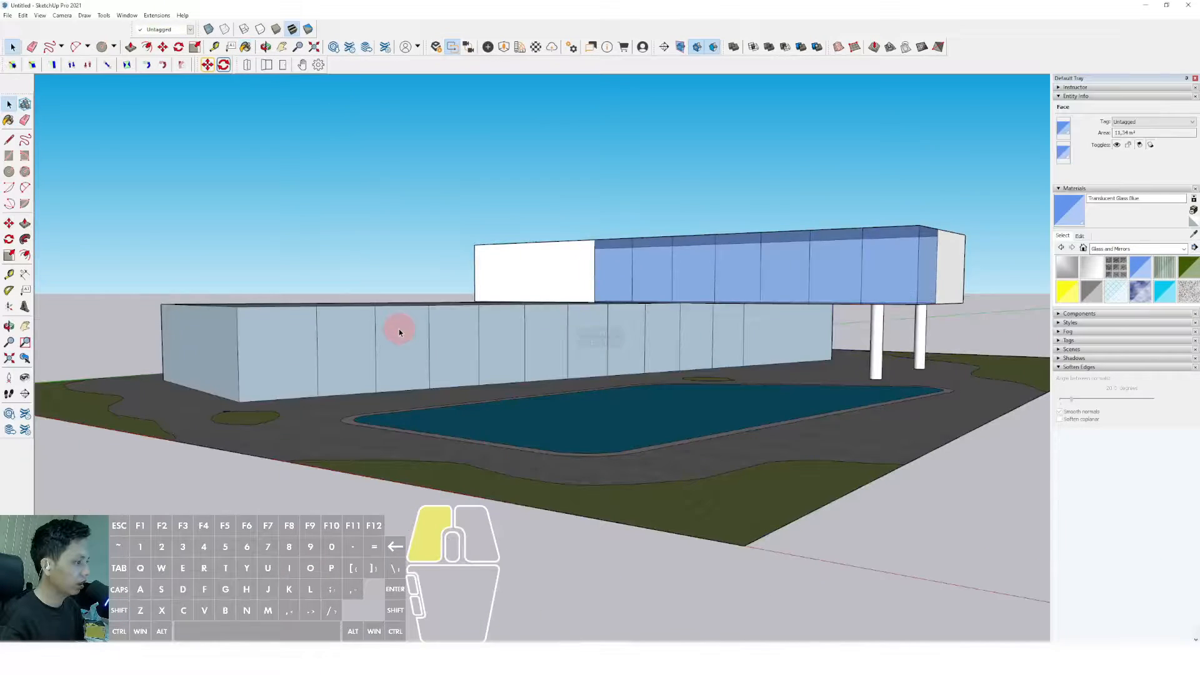
{"action": "left_click", "coordinate": [359, 347]}
{"action": "left_click", "coordinate": [343, 348]}
{"action": "left_click", "coordinate": [445, 338]}
{"action": "left_click", "coordinate": [403, 341]}
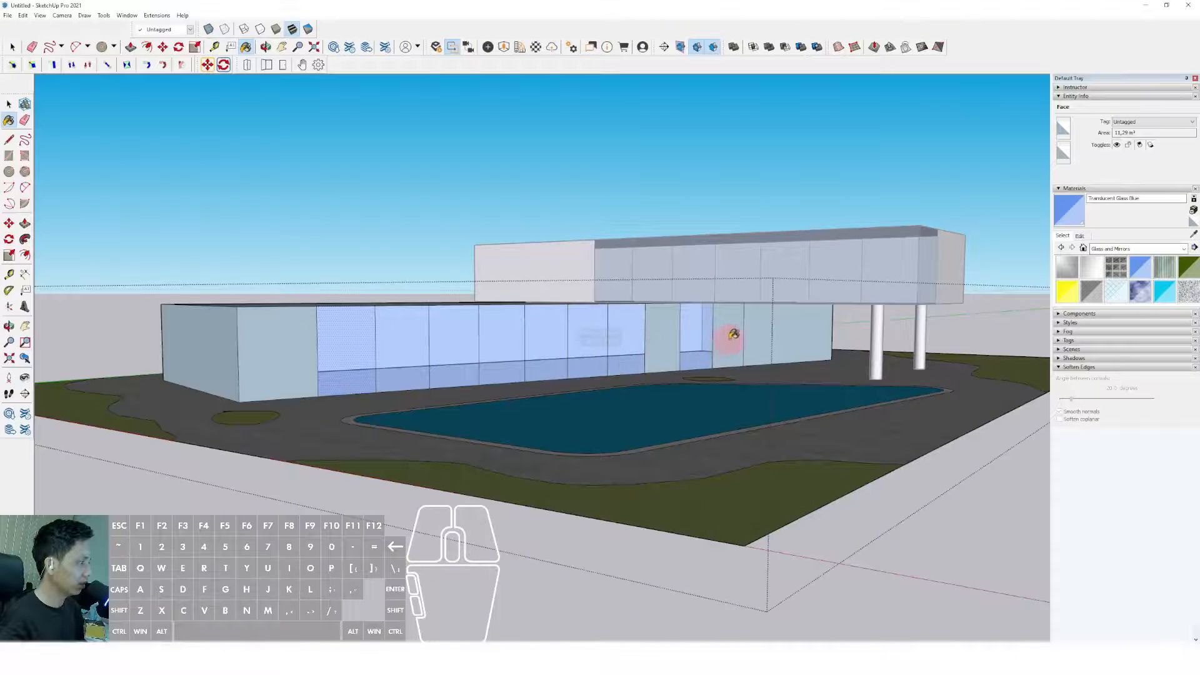
{"action": "left_click", "coordinate": [758, 330]}
{"action": "key", "text": "space"}
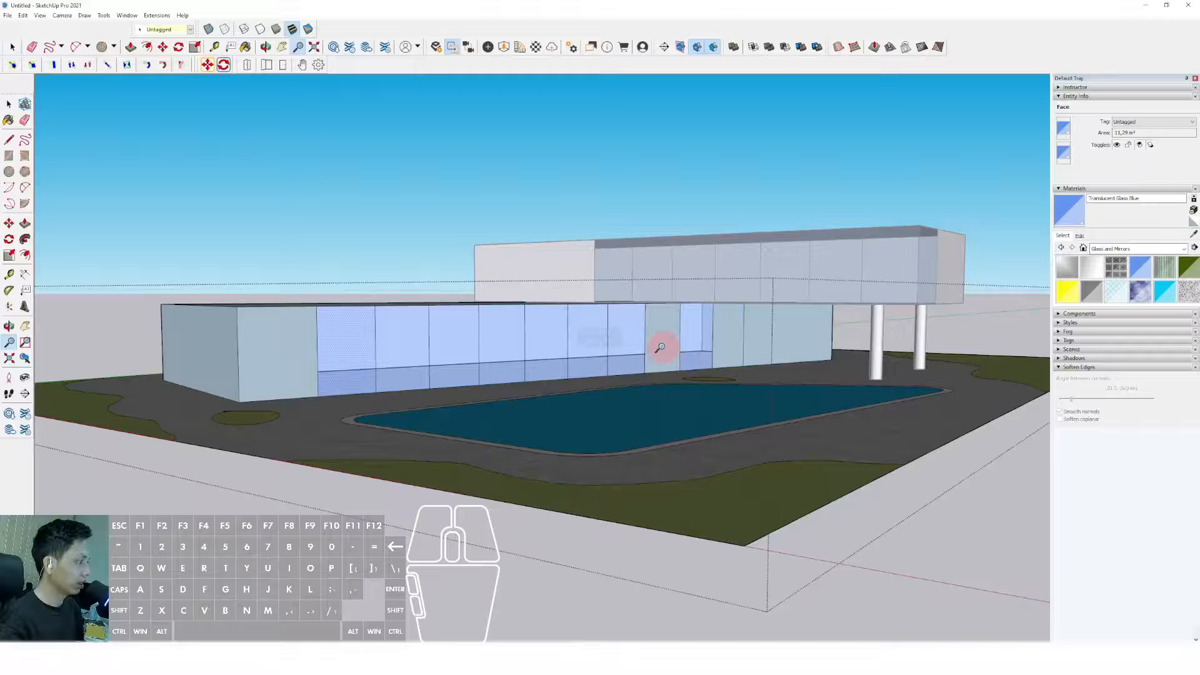
- Undo the last glass fills and paint two separate panels near the far end of the lower box's front with Translucent Glass Blue
{"action": "key", "text": "ctrl+z"}
{"action": "key", "text": "ctrl+z"}
{"action": "key", "text": "b"}
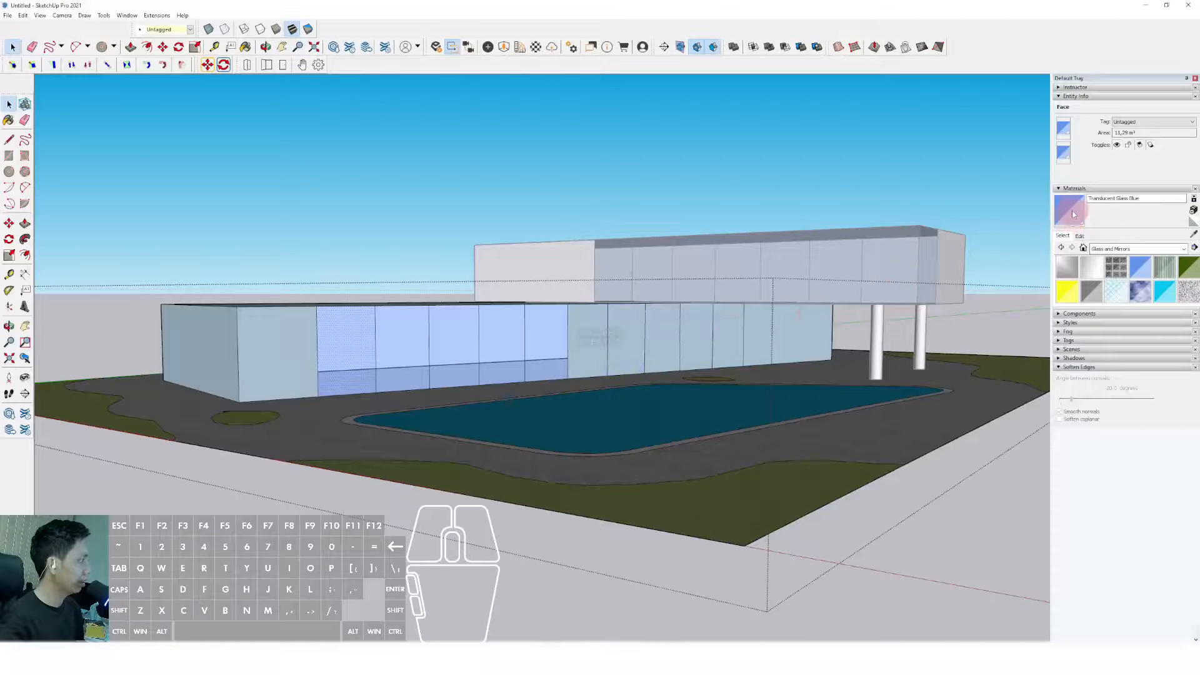
{"action": "scroll", "coordinate": [630, 337], "scroll_direction": "up", "scroll_amount": 1}
{"action": "scroll", "coordinate": [629, 337], "scroll_direction": "up", "scroll_amount": 1}
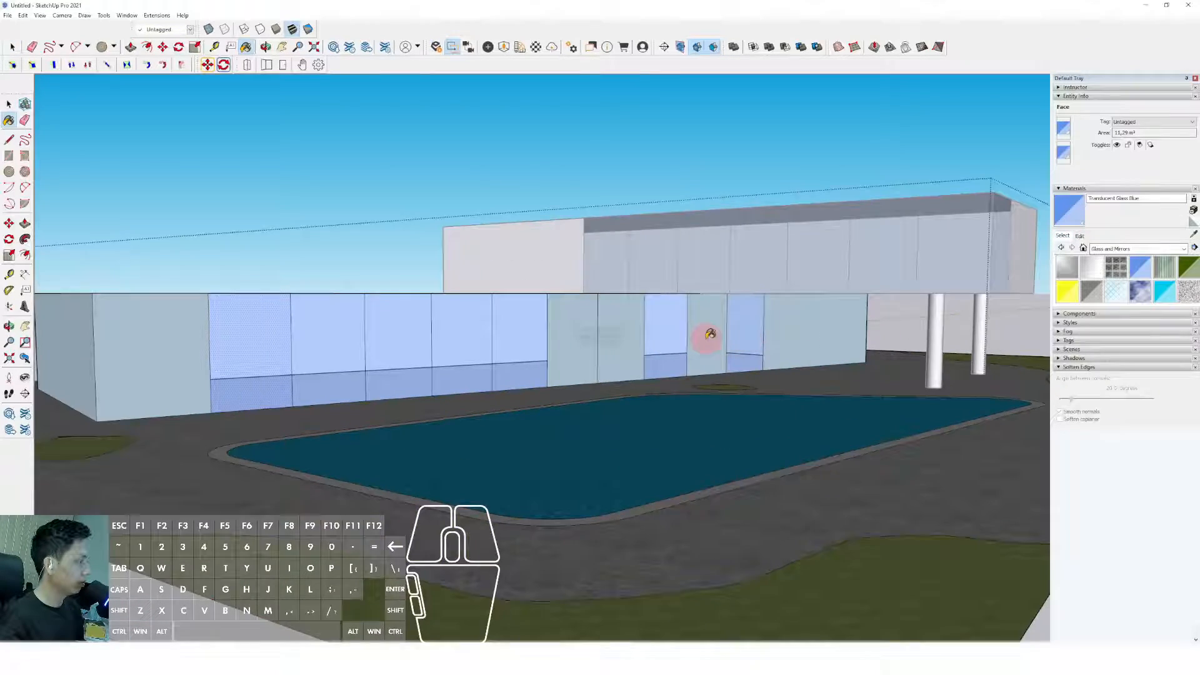
{"action": "scroll", "coordinate": [709, 333], "scroll_direction": "down", "scroll_amount": 4}
{"action": "mouse_move", "coordinate": [610, 364]}
{"action": "middle_mouse_down"}
{"action": "mouse_move", "coordinate": [536, 235]}
{"action": "mouse_move", "coordinate": [634, 397]}
{"action": "mouse_move", "coordinate": [600, 354]}
{"action": "mouse_move", "coordinate": [590, 359]}
{"action": "middle_mouse_up"}
{"action": "middle_click_drag", "start_coordinate": [656, 338], "coordinate": [715, 380]}
{"action": "scroll", "coordinate": [616, 343], "scroll_direction": "up", "scroll_amount": 4}
{"action": "middle_click_drag", "start_coordinate": [652, 347], "coordinate": [609, 347]}
{"action": "scroll", "coordinate": [604, 375], "scroll_direction": "up", "scroll_amount": 1}
{"action": "scroll", "coordinate": [1126, 321], "scroll_direction": "up", "scroll_amount": 3}
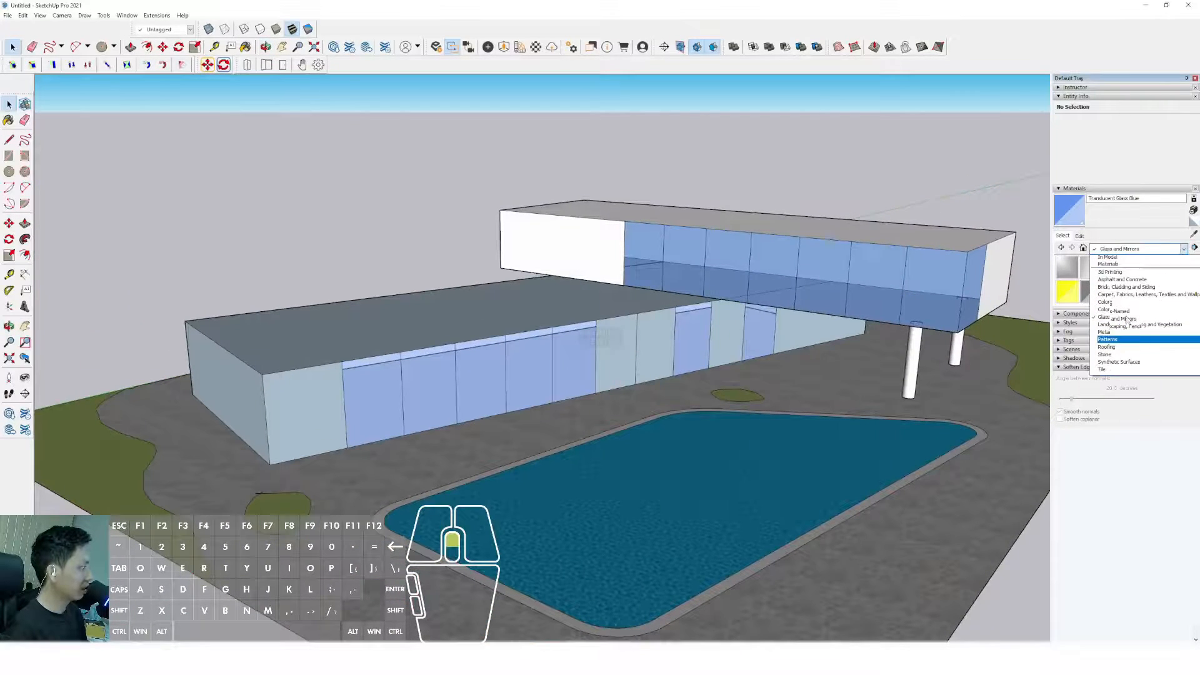
- Paint the lower box's first front panel and the three plain panels beside the glass with Beadboard from Brick, Cladding and Siding
{"action": "left_click", "coordinate": [1116, 282]}
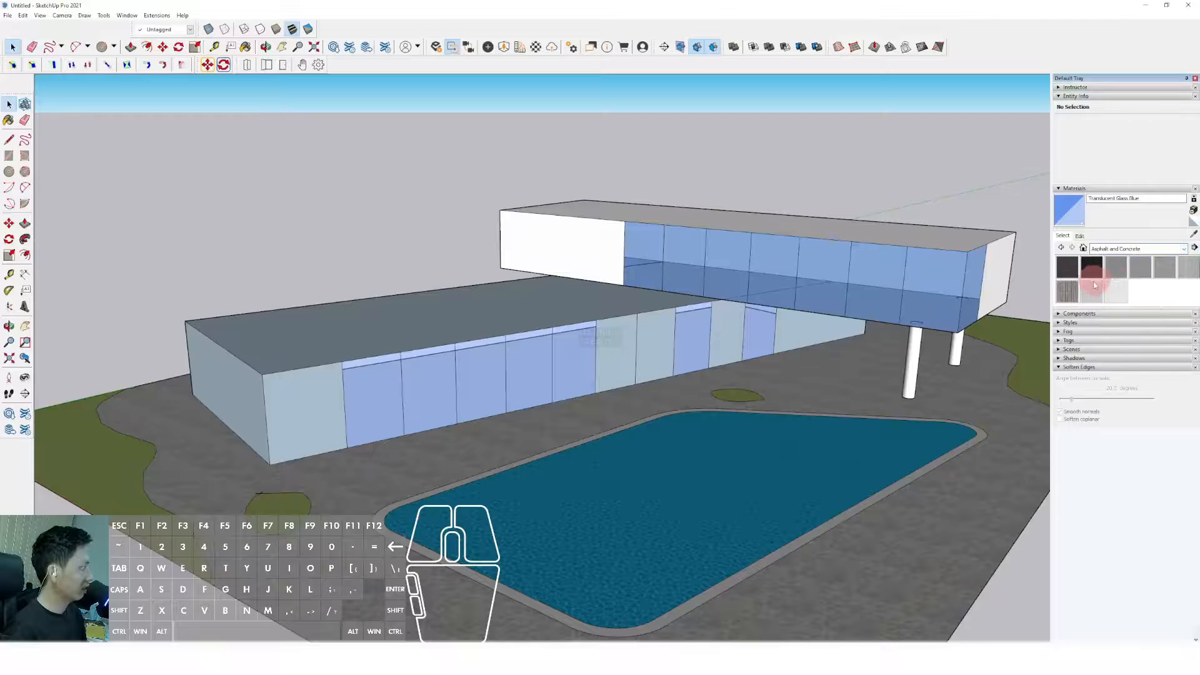
{"action": "left_click", "coordinate": [1177, 250]}
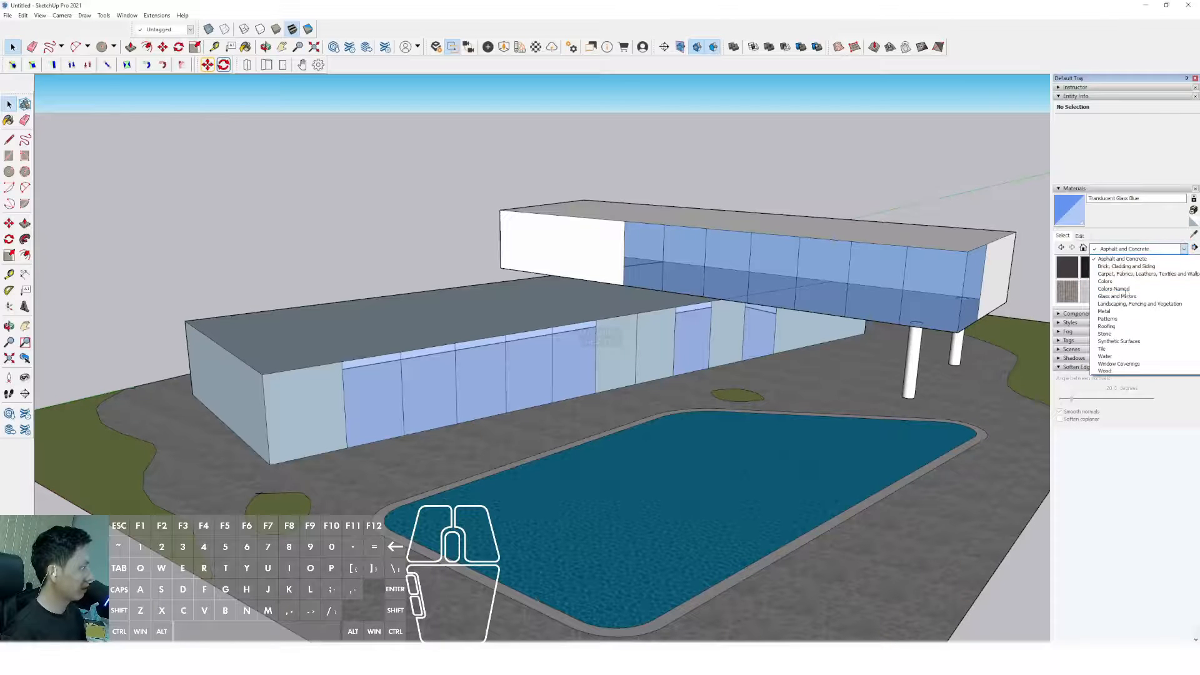
{"action": "left_click", "coordinate": [1117, 266]}
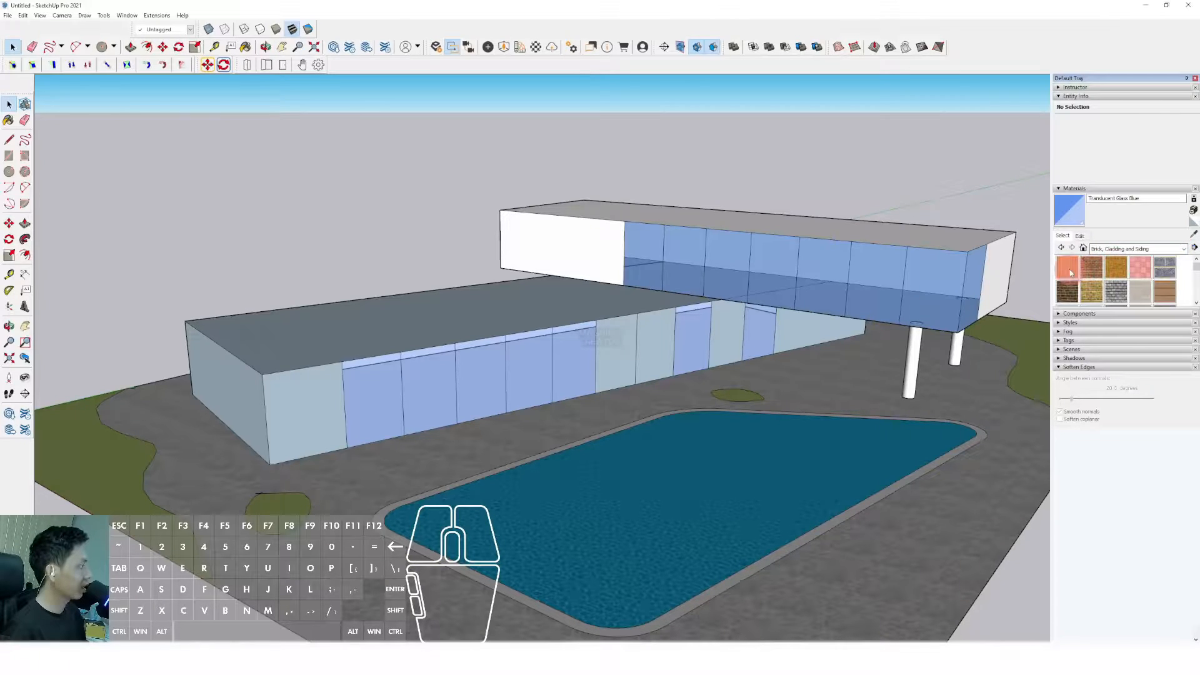
{"action": "left_click", "coordinate": [1069, 272]}
{"action": "scroll", "coordinate": [388, 407], "scroll_direction": "up", "scroll_amount": 3}
{"action": "middle_click_drag", "start_coordinate": [388, 407], "coordinate": [314, 368]}
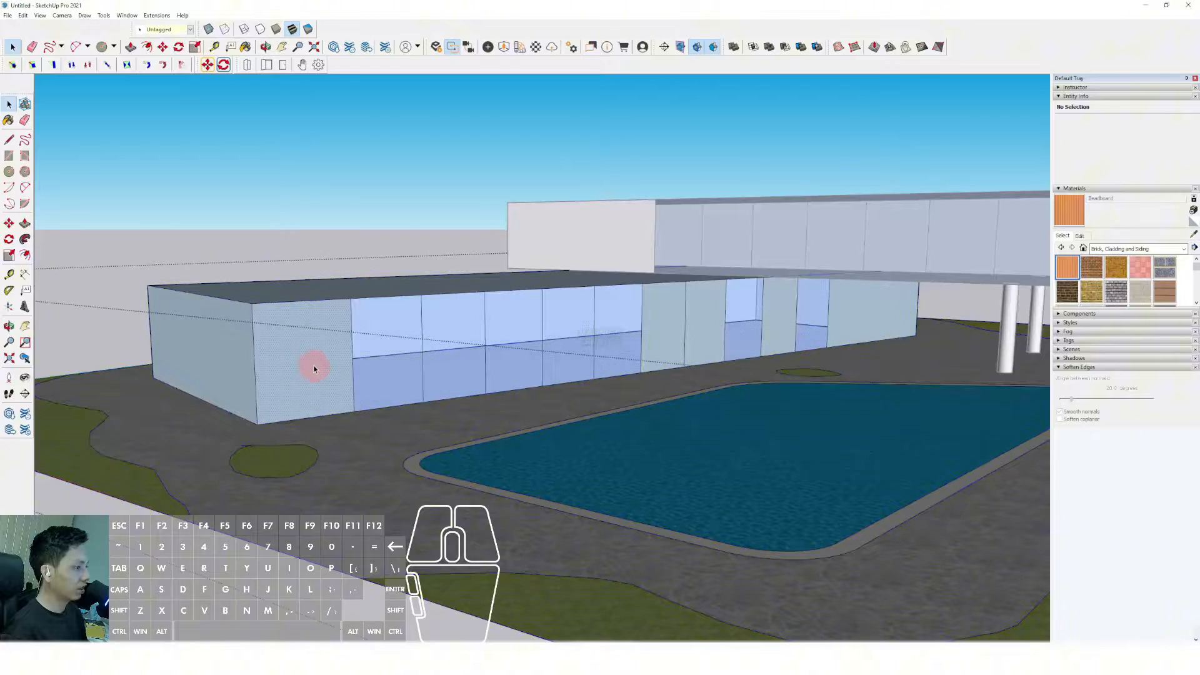
{"action": "key", "text": "b"}
{"action": "left_click", "coordinate": [312, 349]}
{"action": "scroll", "coordinate": [637, 334], "scroll_direction": "up", "scroll_amount": 1}
{"action": "left_click", "coordinate": [663, 323]}
{"action": "left_click", "coordinate": [713, 322]}
{"action": "left_click", "coordinate": [786, 321]}
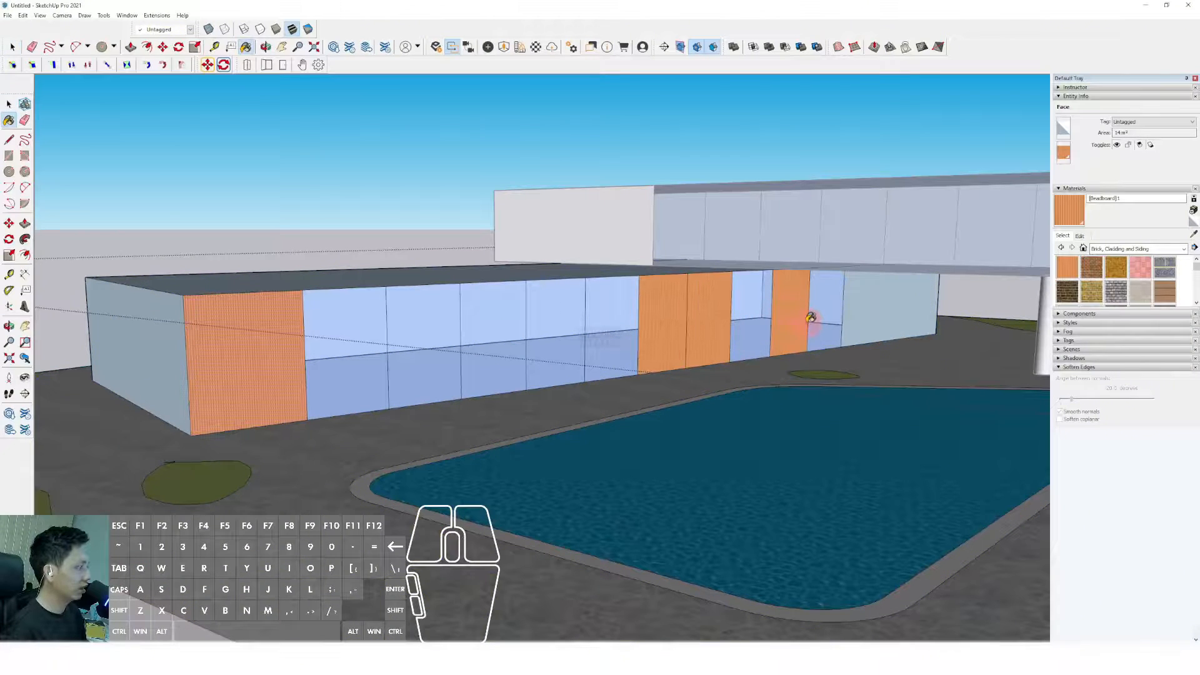
{"action": "scroll", "coordinate": [811, 317], "scroll_direction": "down", "scroll_amount": 4}
- Paint the lower box's far front section and its remaining plain walls with Color M07 from Colors
{"action": "key", "text": "space"}
{"action": "left_click", "coordinate": [1183, 249]}
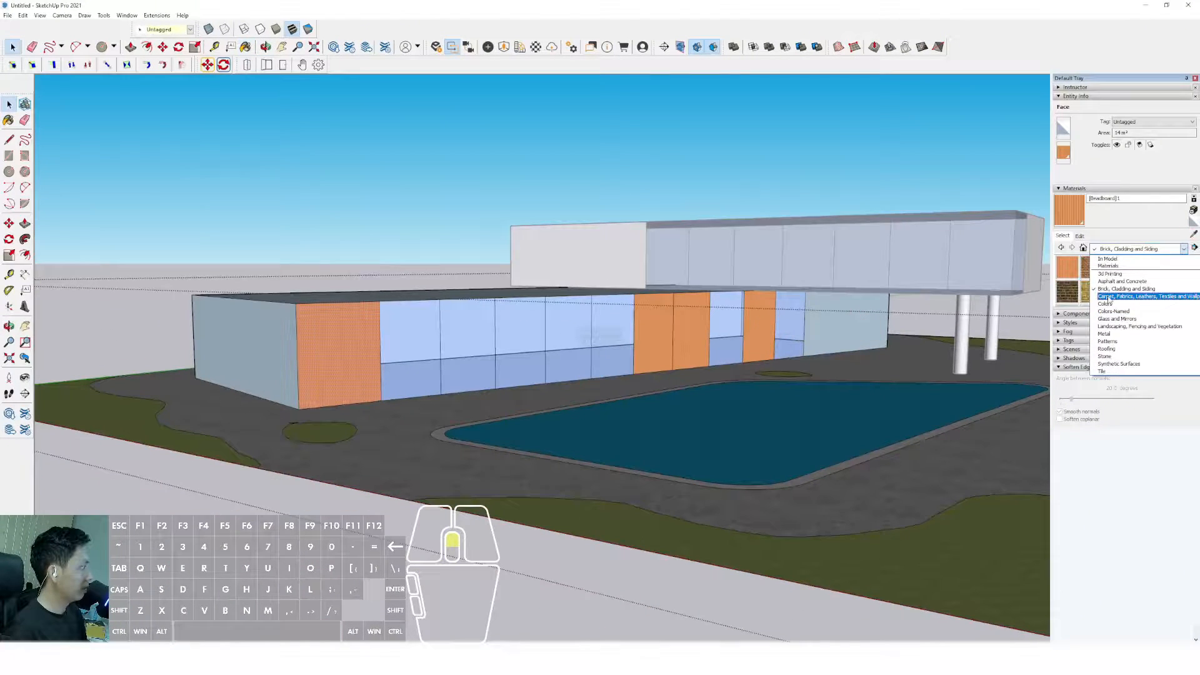
{"action": "left_click", "coordinate": [1106, 303]}
{"action": "scroll", "coordinate": [1123, 289], "scroll_direction": "down", "scroll_amount": 10}
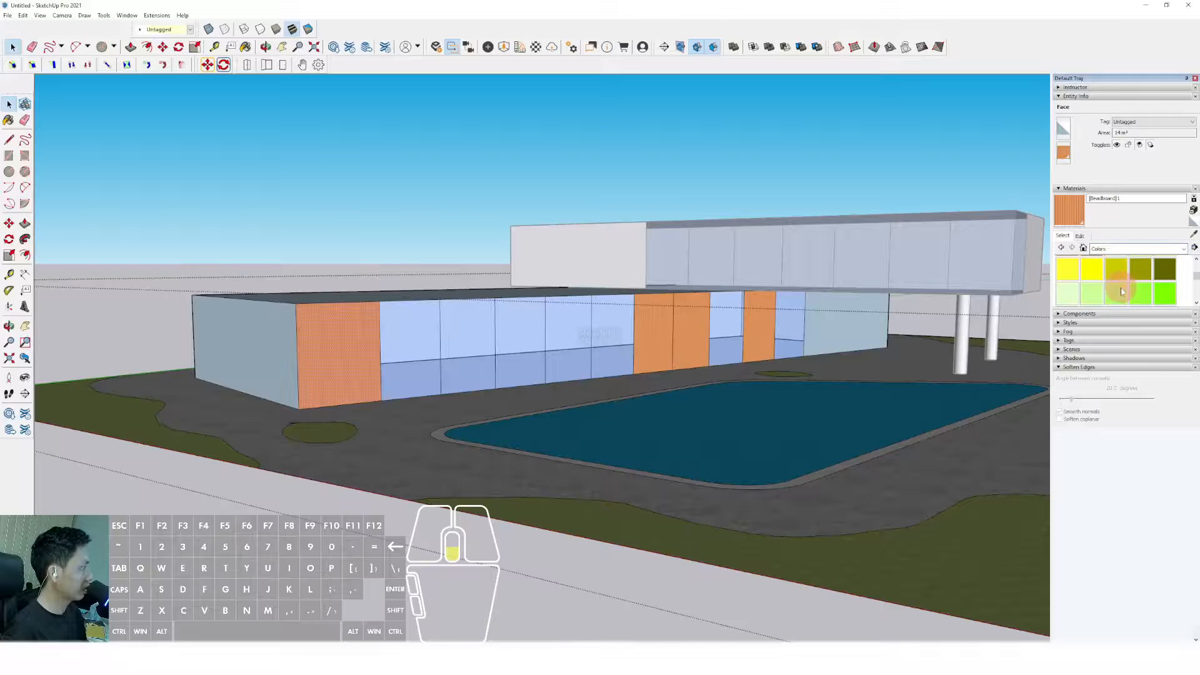
{"action": "scroll", "coordinate": [1125, 288], "scroll_direction": "up", "scroll_amount": 2}
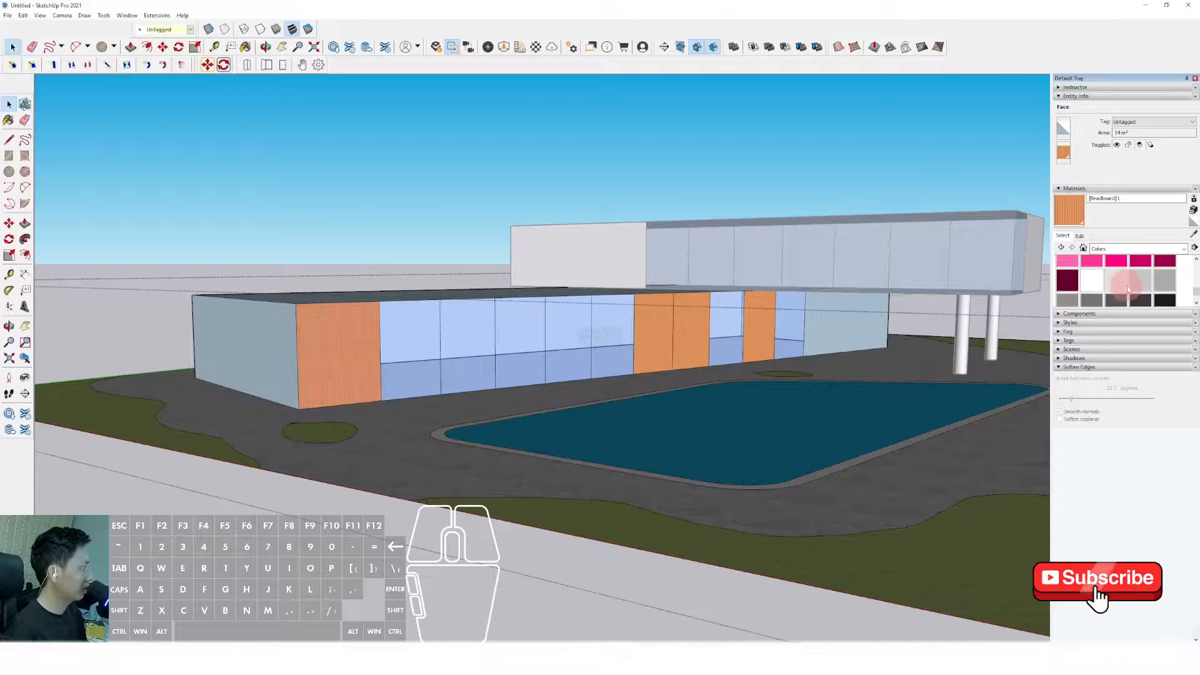
{"action": "left_click", "coordinate": [834, 321]}
{"action": "scroll", "coordinate": [834, 323], "scroll_direction": "down", "scroll_amount": 1}
{"action": "middle_click_drag", "start_coordinate": [468, 357], "coordinate": [490, 381]}
{"action": "left_click", "coordinate": [323, 350]}
{"action": "middle_click_drag", "start_coordinate": [605, 302], "coordinate": [541, 337]}
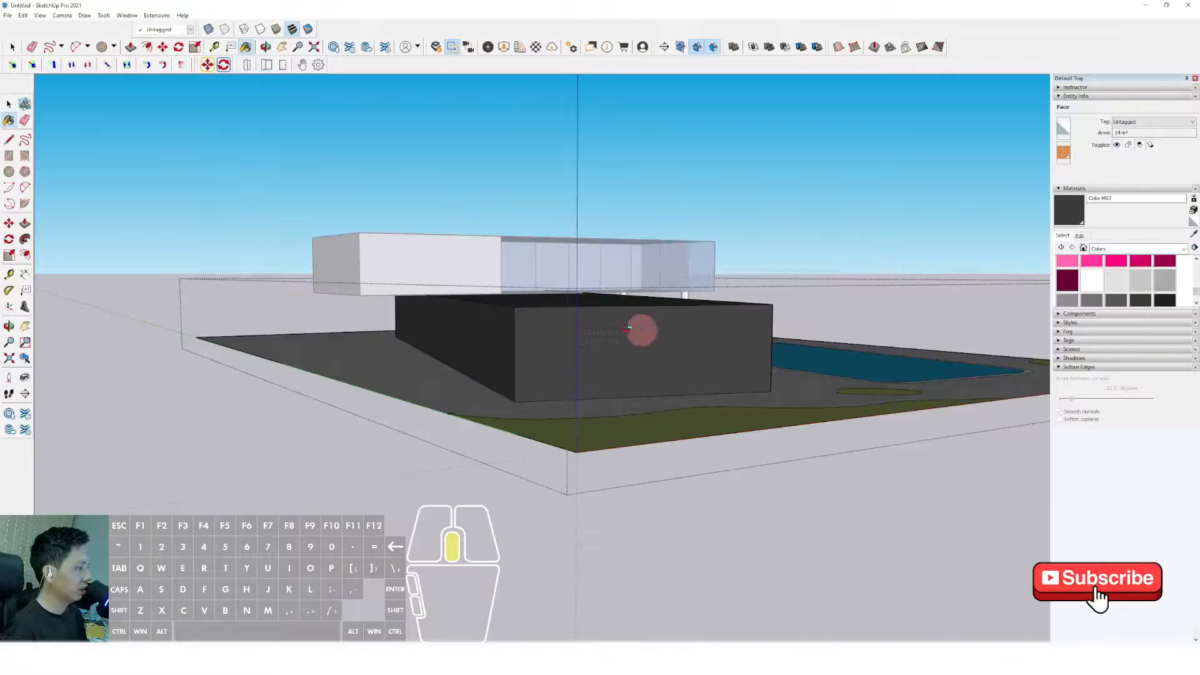
{"action": "mouse_move", "coordinate": [643, 329]}
{"action": "middle_mouse_down"}
{"action": "mouse_move", "coordinate": [517, 317]}
{"action": "mouse_move", "coordinate": [624, 335]}
{"action": "mouse_move", "coordinate": [677, 324]}
{"action": "mouse_move", "coordinate": [856, 179]}
{"action": "mouse_move", "coordinate": [791, 272]}
{"action": "mouse_move", "coordinate": [624, 268]}
{"action": "mouse_move", "coordinate": [568, 287]}
{"action": "mouse_move", "coordinate": [538, 268]}
{"action": "mouse_move", "coordinate": [563, 252]}
{"action": "middle_mouse_up"}
- Inside the upper box's group, paint the third glass panel from the white section with the Beadboard material sampled from the lower box
{"action": "key", "text": "space"}
{"action": "double_click", "coordinate": [541, 270]}
{"action": "scroll", "coordinate": [545, 294], "scroll_direction": "up", "scroll_amount": 2}
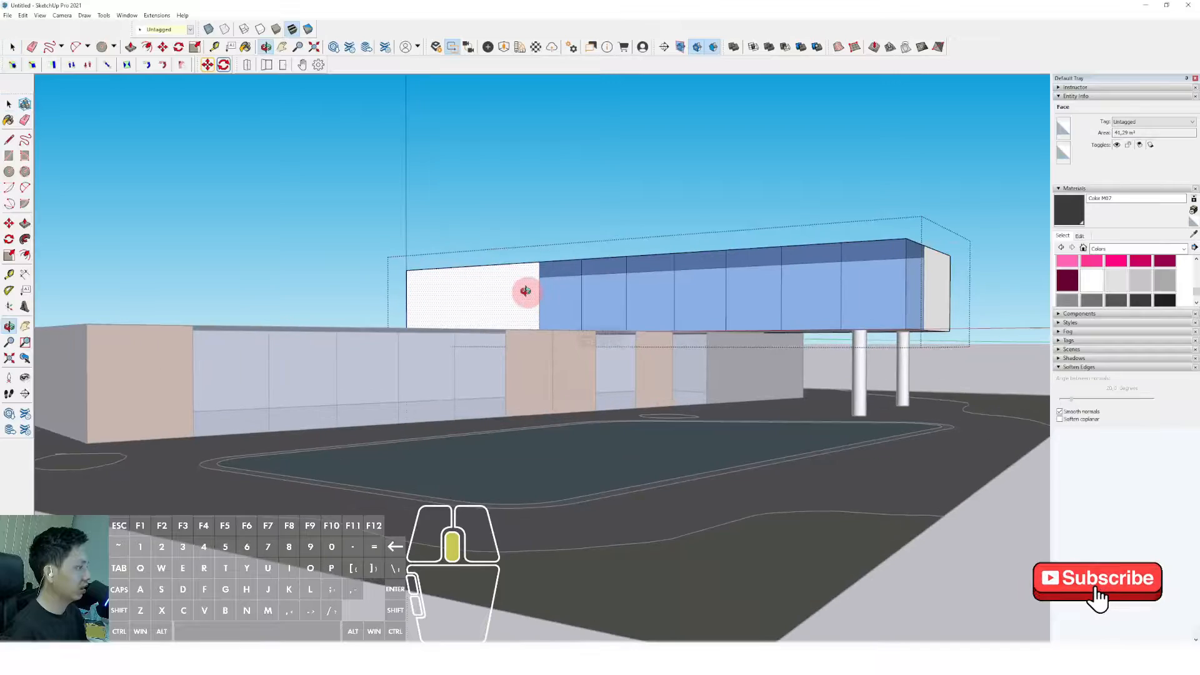
{"action": "left_click", "coordinate": [727, 300]}
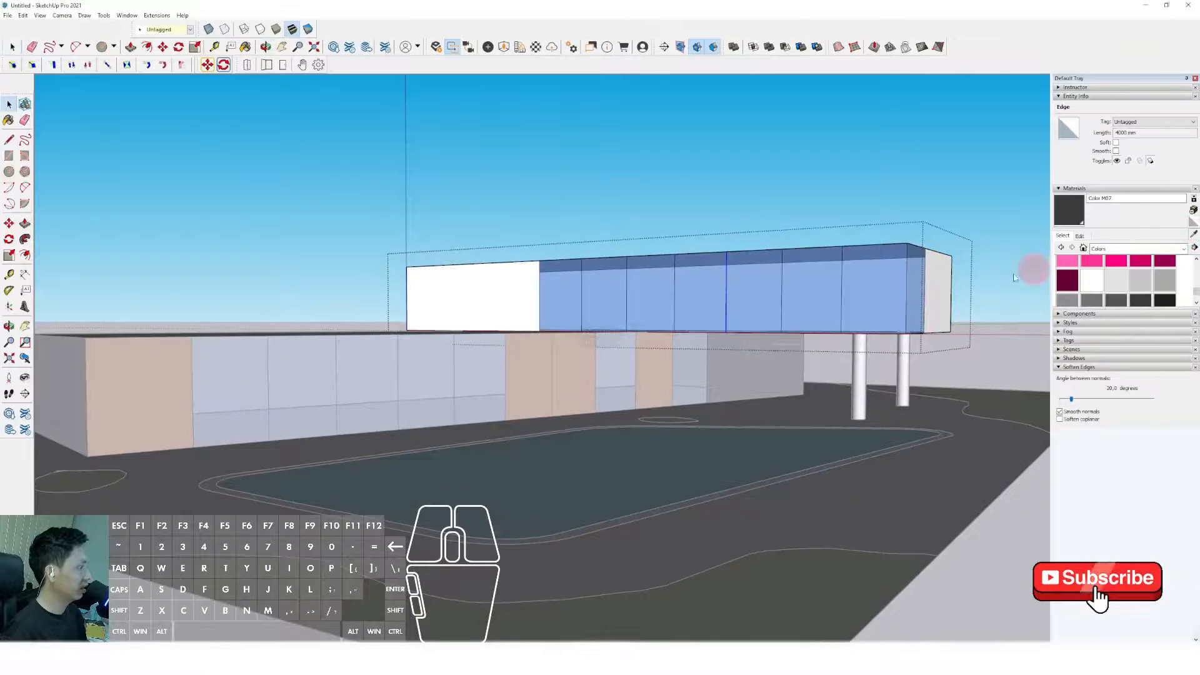
{"action": "scroll", "coordinate": [571, 354], "scroll_direction": "up", "scroll_amount": 1}
{"action": "left_click", "coordinate": [572, 354]}
{"action": "key", "text": "space"}
{"action": "scroll", "coordinate": [562, 284], "scroll_direction": "down", "scroll_amount": 1}
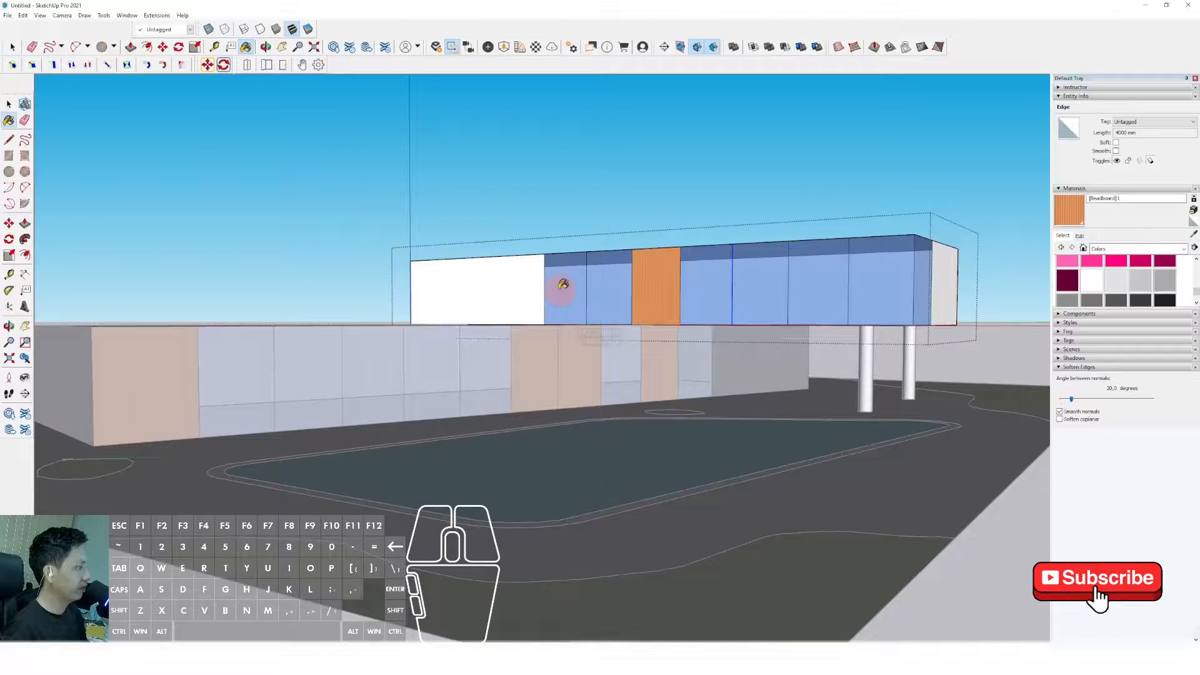
- Copy the panel edge into the upper box's white front section and paint the resulting narrow strip with Beadboard
{"action": "mouse_move", "coordinate": [594, 289]}
{"action": "middle_mouse_down"}
{"action": "mouse_move", "coordinate": [543, 321]}
{"action": "mouse_move", "coordinate": [556, 307]}
{"action": "mouse_move", "coordinate": [536, 270]}
{"action": "mouse_move", "coordinate": [553, 263]}
{"action": "middle_mouse_up"}
{"action": "key", "text": "m"}
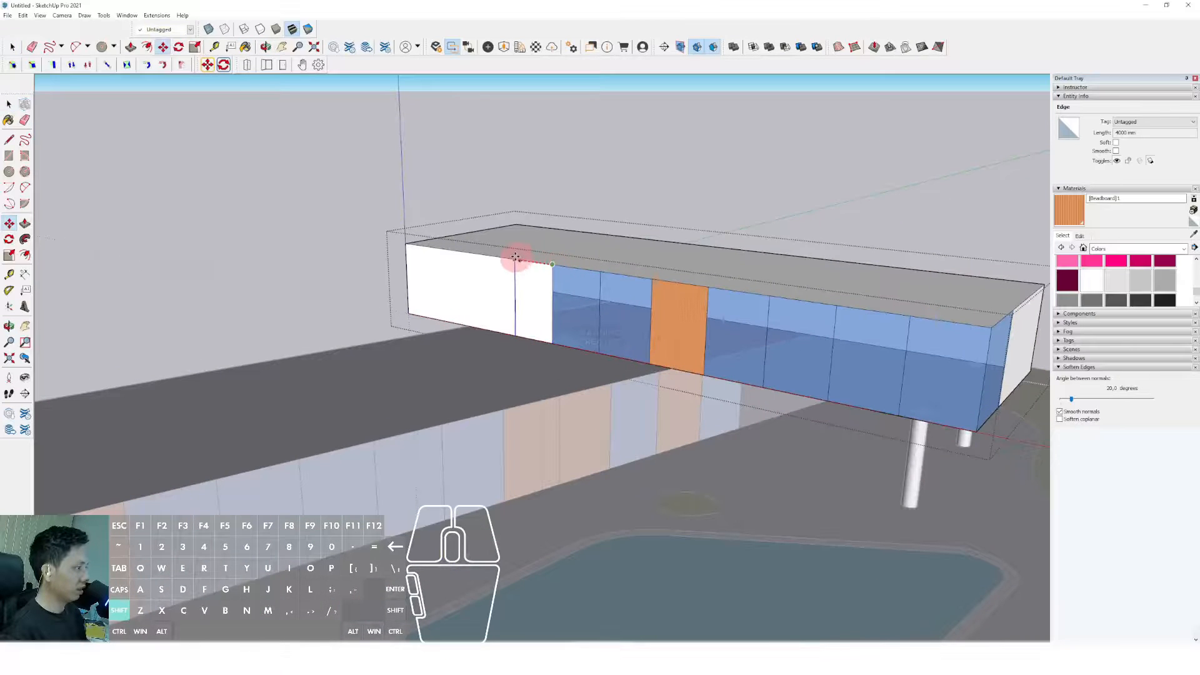
{"action": "left_click", "coordinate": [533, 274]}
{"action": "mouse_move", "coordinate": [533, 274]}
{"action": "middle_mouse_down"}
{"action": "mouse_move", "coordinate": [539, 233]}
{"action": "mouse_move", "coordinate": [743, 224]}
{"action": "middle_mouse_up"}
{"action": "key", "text": "space"}
{"action": "middle_click_drag", "start_coordinate": [661, 350], "coordinate": [675, 321]}
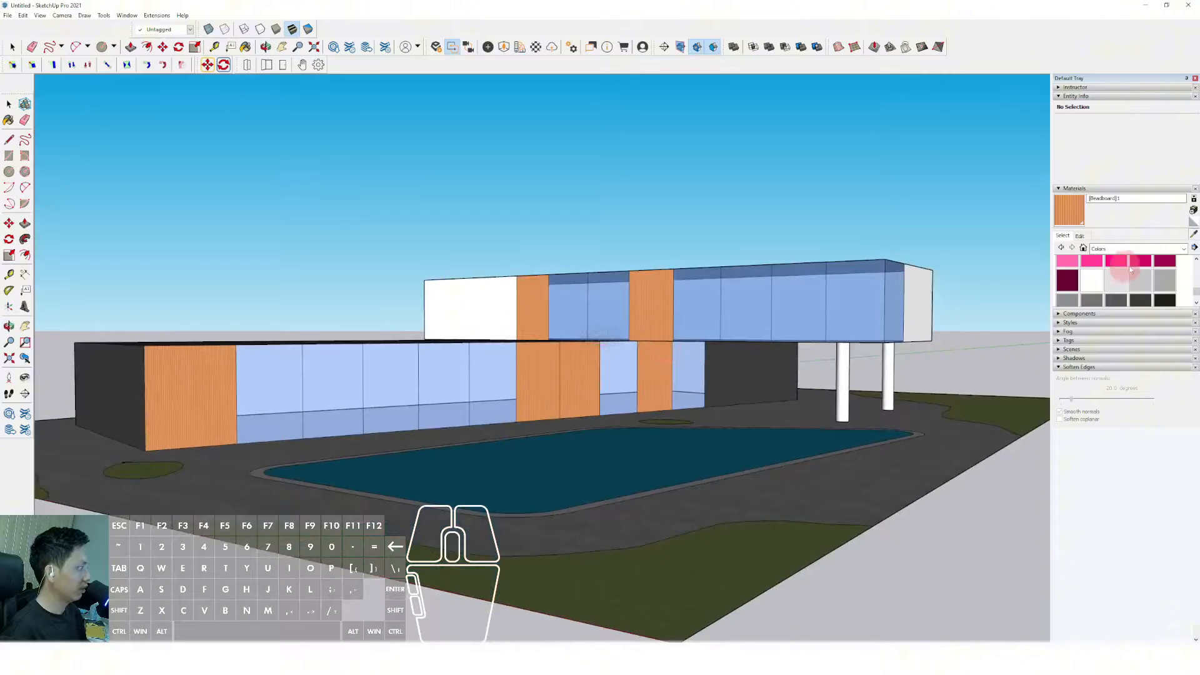
- Paint the upper box's remaining white front section and its plain end face with Color M06
{"action": "left_click", "coordinate": [1115, 300]}
{"action": "middle_click_drag", "start_coordinate": [600, 310], "coordinate": [494, 308]}
{"action": "key", "text": "space"}
{"action": "double_click", "coordinate": [492, 308]}
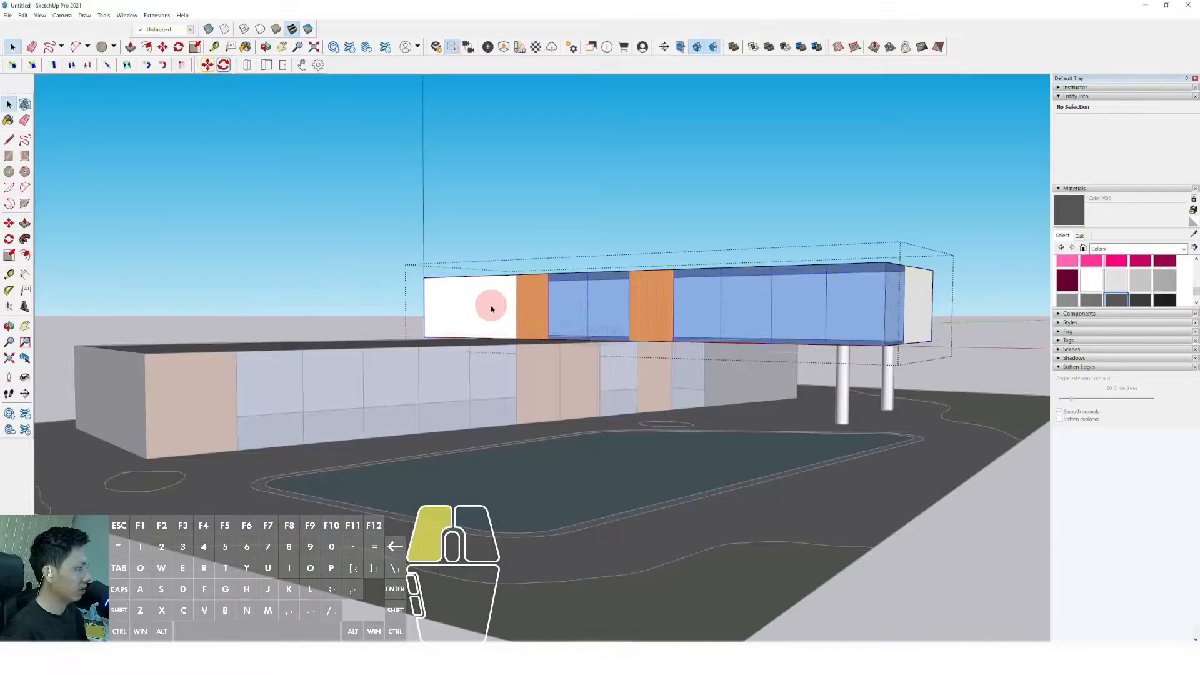
{"action": "left_click", "coordinate": [504, 291]}
{"action": "left_click", "coordinate": [916, 298]}
{"action": "mouse_move", "coordinate": [916, 297]}
{"action": "middle_mouse_down"}
{"action": "mouse_move", "coordinate": [744, 321]}
{"action": "mouse_move", "coordinate": [704, 245]}
{"action": "mouse_move", "coordinate": [715, 211]}
{"action": "mouse_move", "coordinate": [581, 439]}
{"action": "mouse_move", "coordinate": [701, 400]}
{"action": "mouse_move", "coordinate": [570, 404]}
{"action": "mouse_move", "coordinate": [622, 477]}
{"action": "mouse_move", "coordinate": [758, 407]}
{"action": "mouse_move", "coordinate": [726, 412]}
{"action": "mouse_move", "coordinate": [824, 418]}
{"action": "mouse_move", "coordinate": [584, 402]}
{"action": "mouse_move", "coordinate": [652, 403]}
{"action": "mouse_move", "coordinate": [650, 414]}
{"action": "middle_mouse_up"}
{"action": "left_click", "coordinate": [718, 270]}
{"action": "scroll", "coordinate": [556, 445], "scroll_direction": "up", "scroll_amount": 3}
{"action": "scroll", "coordinate": [556, 445], "scroll_direction": "down", "scroll_amount": 4}
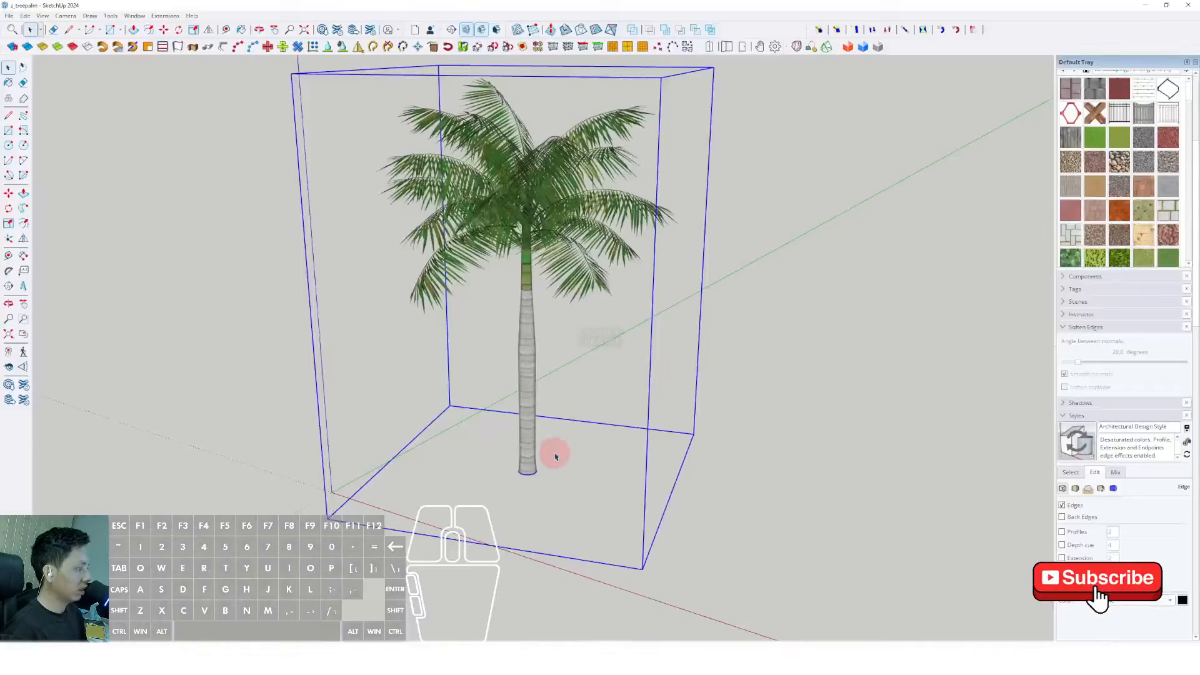
- Paste the palm tree from the z_treepalm file onto the round grass patch near the lower box's front corner
{"action": "scroll", "coordinate": [524, 403], "scroll_direction": "down", "scroll_amount": 3}
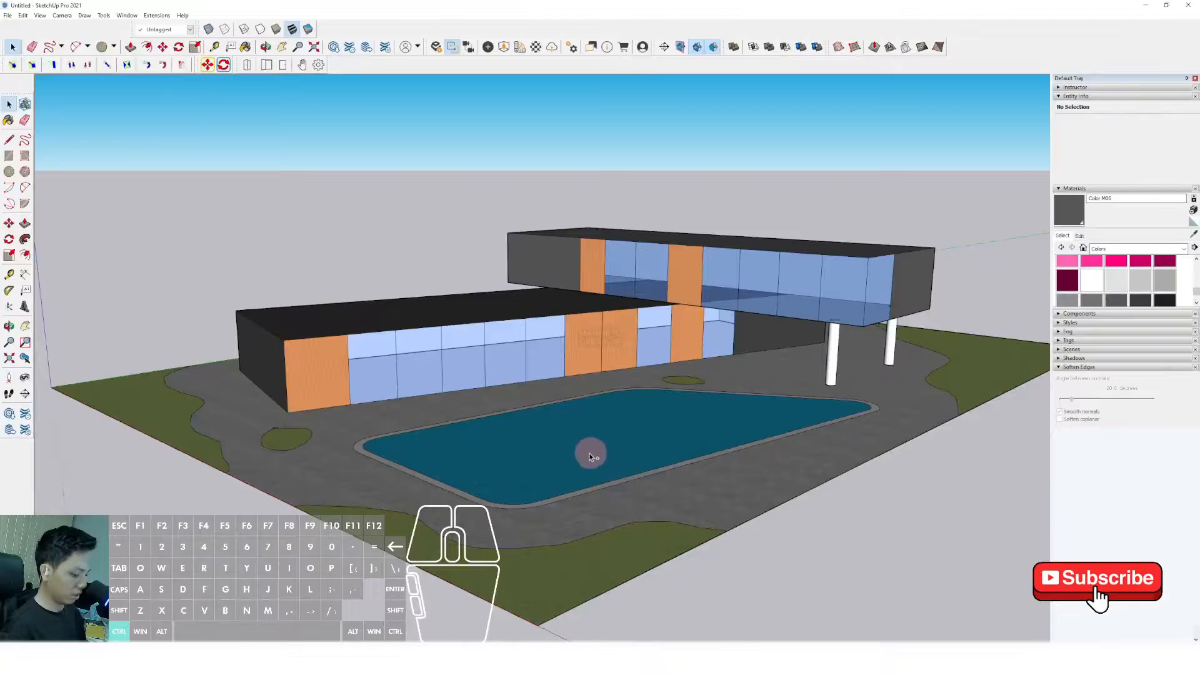
{"action": "key", "text": "ctrl+v"}
{"action": "left_click", "coordinate": [312, 448]}
{"action": "scroll", "coordinate": [308, 441], "scroll_direction": "up", "scroll_amount": 5}
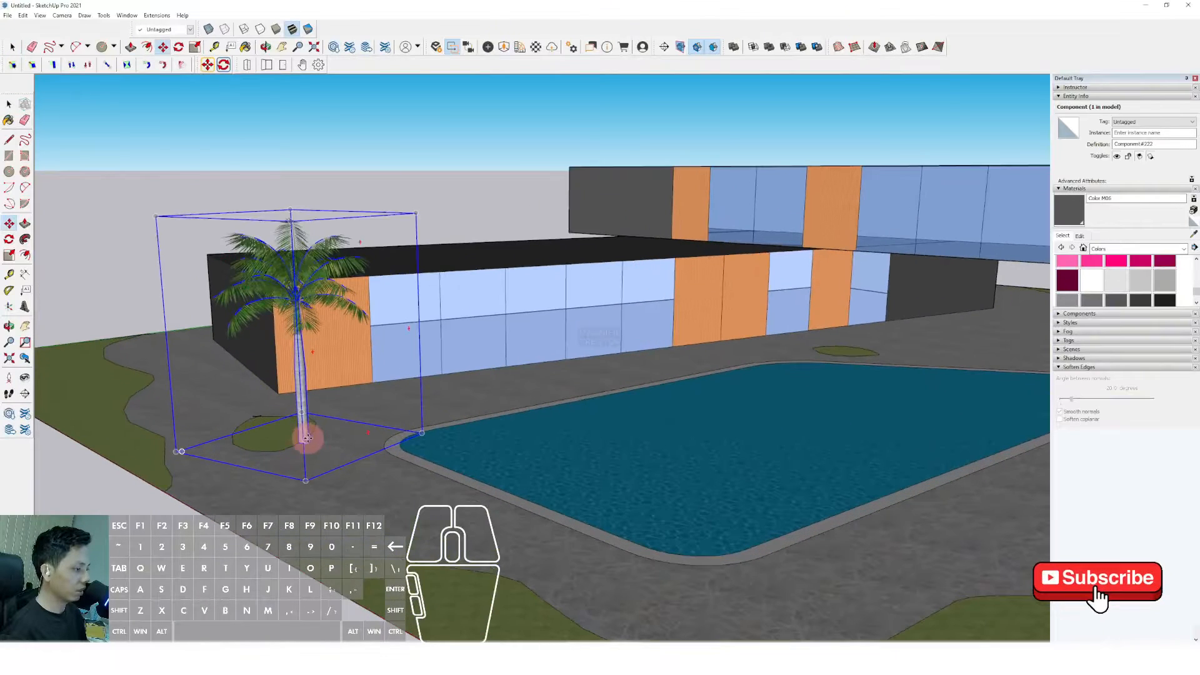
- Copy the palm three times onto the grass strip beside the lower box and once onto the round patch behind the pool
{"action": "key", "text": "ctrl"}
{"action": "left_click", "coordinate": [307, 438]}
{"action": "scroll", "coordinate": [206, 406], "scroll_direction": "down", "scroll_amount": 3}
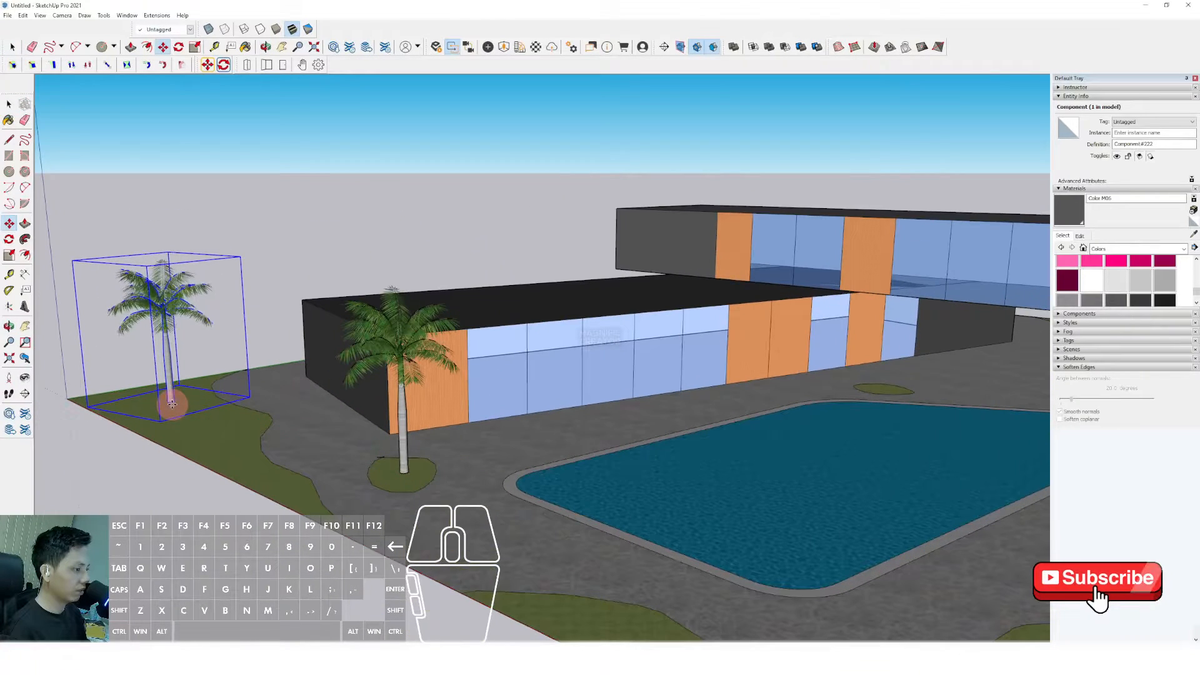
{"action": "left_click", "coordinate": [172, 405]}
{"action": "left_click", "coordinate": [235, 427]}
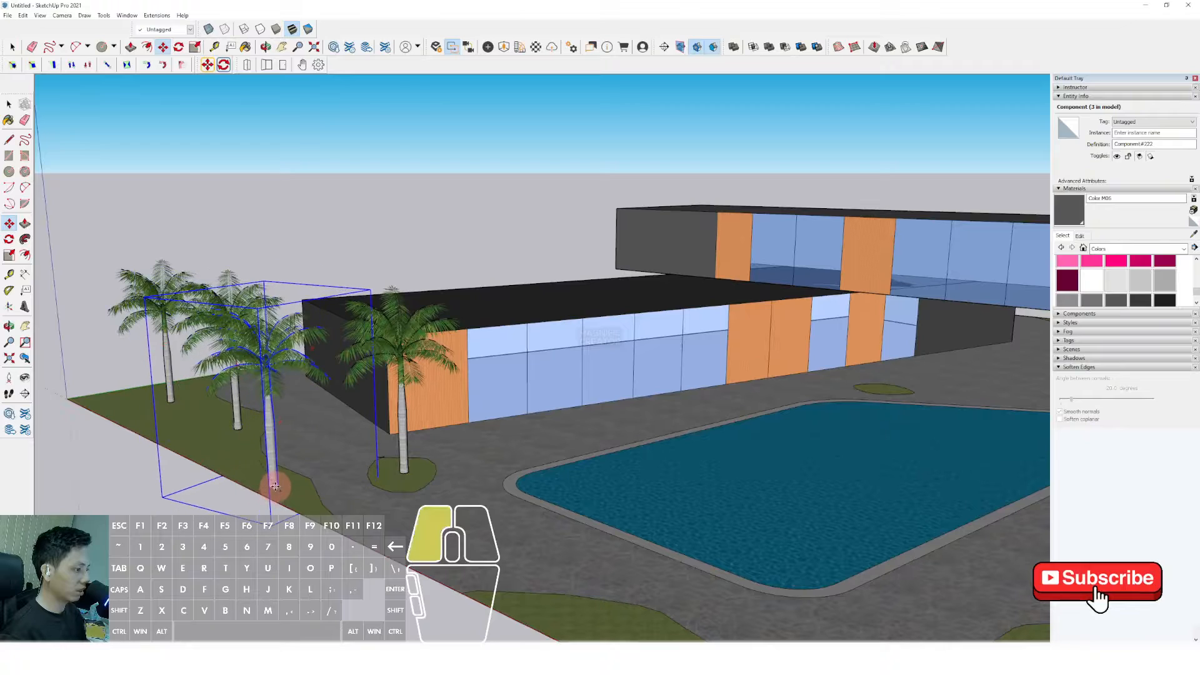
{"action": "left_click", "coordinate": [621, 397]}
{"action": "scroll", "coordinate": [622, 397], "scroll_direction": "up", "scroll_amount": 6}
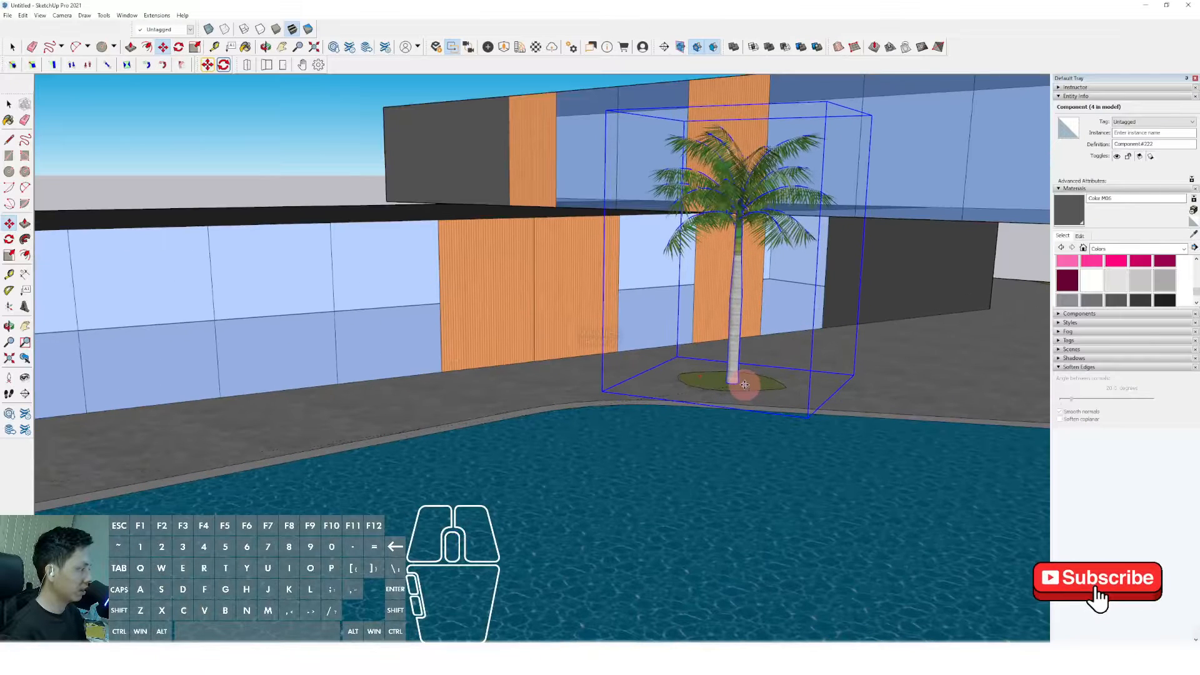
{"action": "left_click", "coordinate": [745, 384]}
- Copy the palm four times onto the grass area beyond the upper box's columns
{"action": "scroll", "coordinate": [804, 388], "scroll_direction": "down", "scroll_amount": 5}
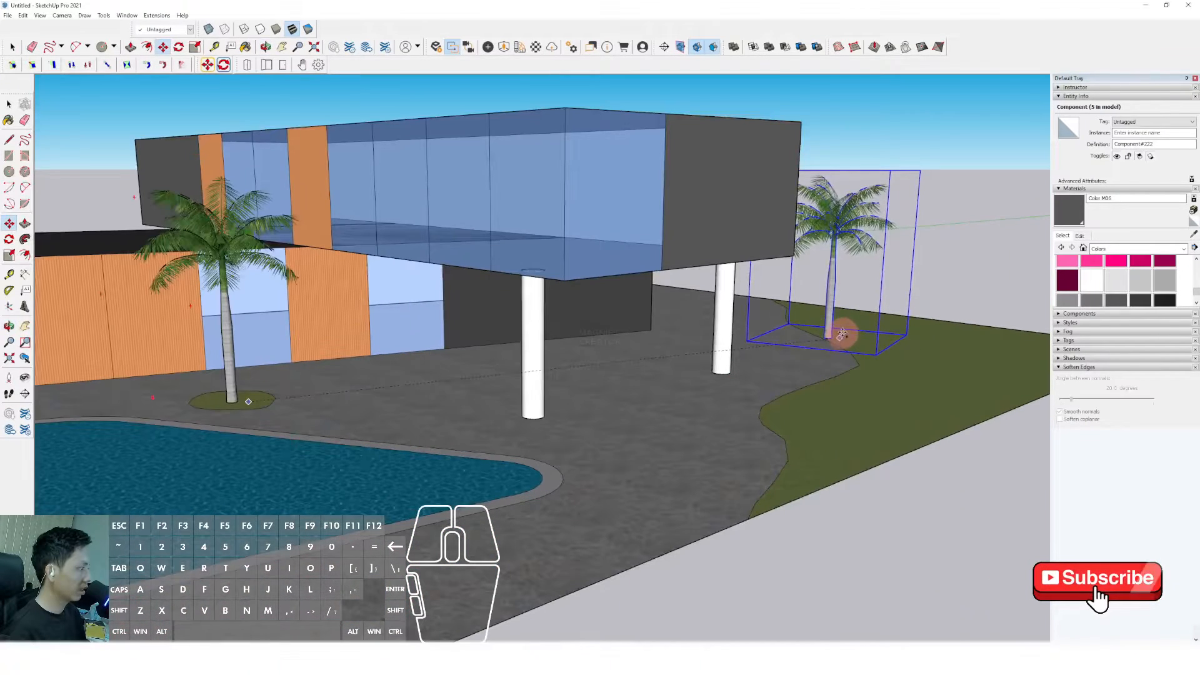
{"action": "left_click", "coordinate": [840, 322]}
{"action": "left_click", "coordinate": [970, 340]}
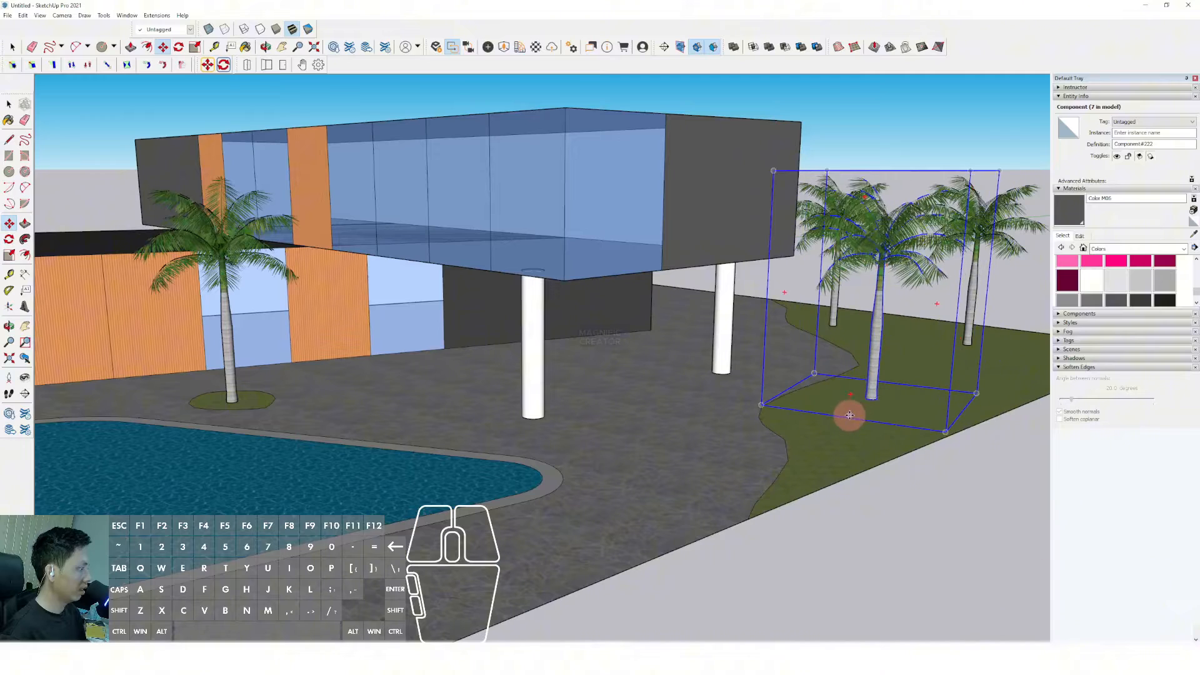
{"action": "left_click", "coordinate": [942, 391]}
{"action": "scroll", "coordinate": [924, 388], "scroll_direction": "down", "scroll_amount": 3}
{"action": "left_click", "coordinate": [741, 391]}
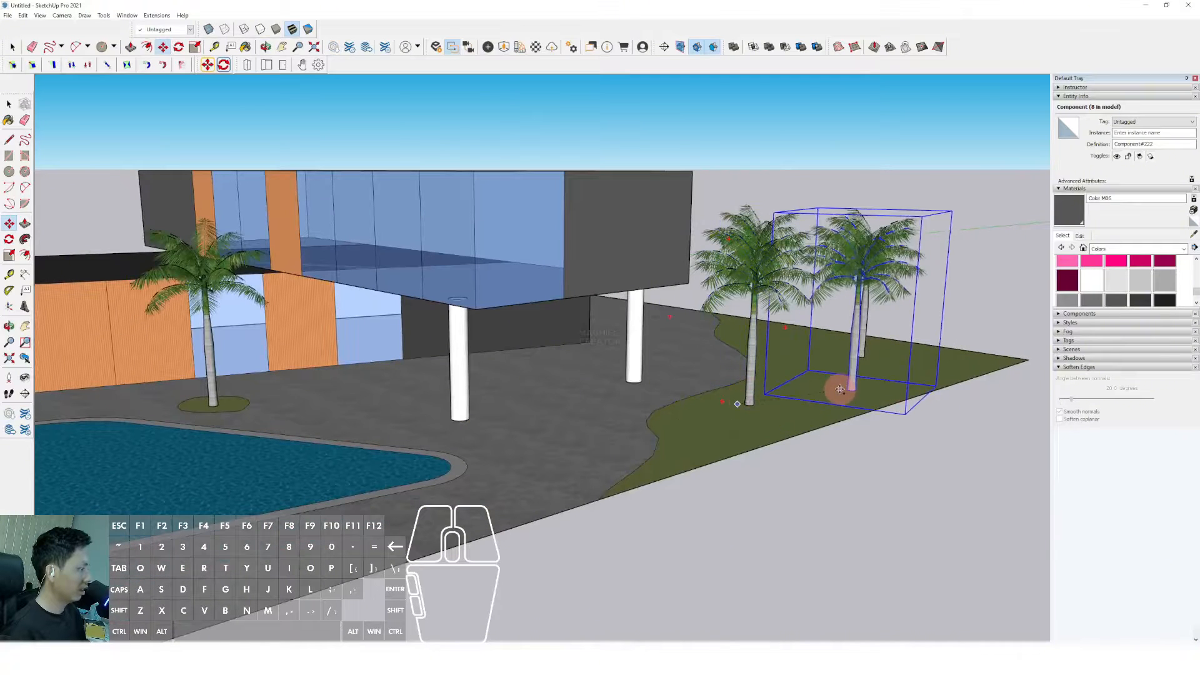
{"action": "left_click", "coordinate": [673, 453]}
{"action": "scroll", "coordinate": [624, 454], "scroll_direction": "down", "scroll_amount": 3}
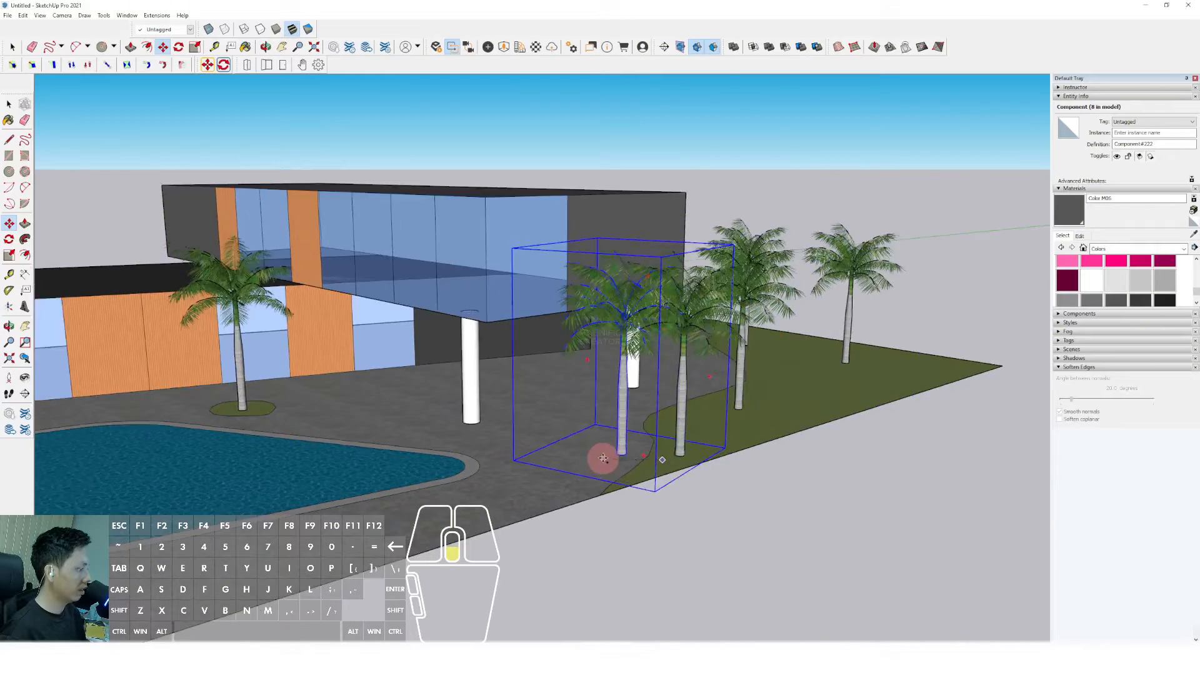
- Place two more palm copies on the grass areas in front of the pool
{"action": "middle_click_drag", "start_coordinate": [602, 455], "coordinate": [209, 479]}
{"action": "left_click", "coordinate": [172, 478]}
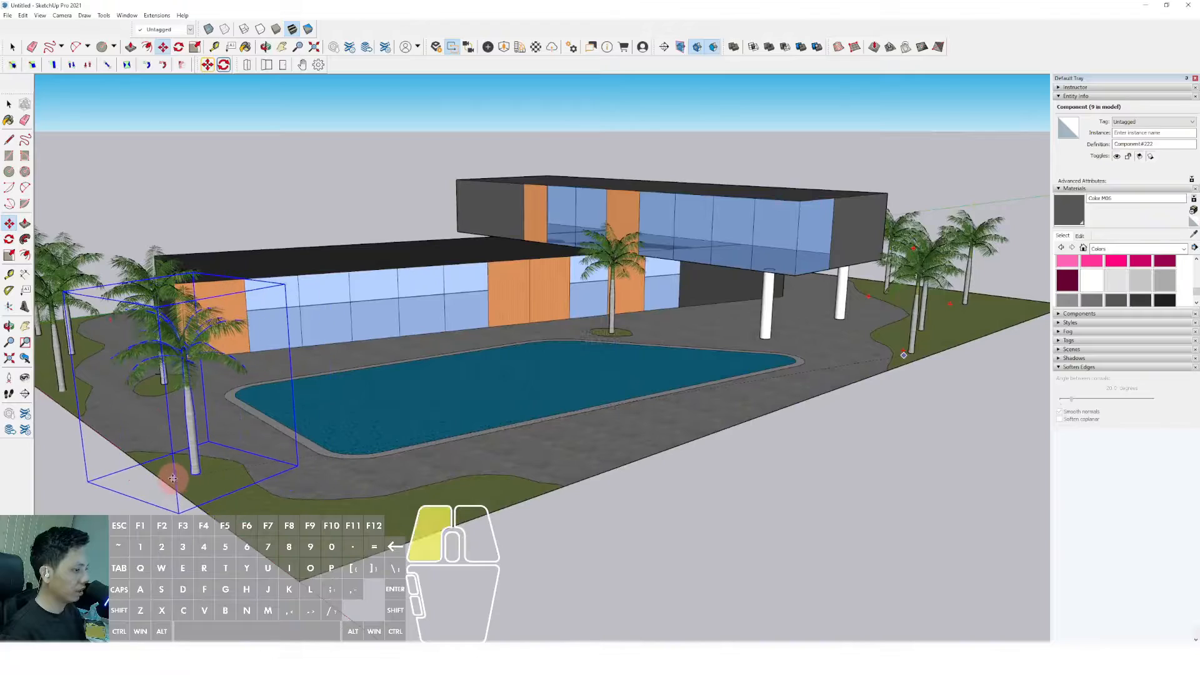
{"action": "left_click", "coordinate": [501, 493]}
{"action": "key", "text": "space"}
{"action": "middle_click_drag", "start_coordinate": [382, 460], "coordinate": [583, 365]}
- Deselect the last palm, collapse the material library and open the component library
{"action": "scroll", "coordinate": [625, 408], "scroll_direction": "down", "scroll_amount": 5}
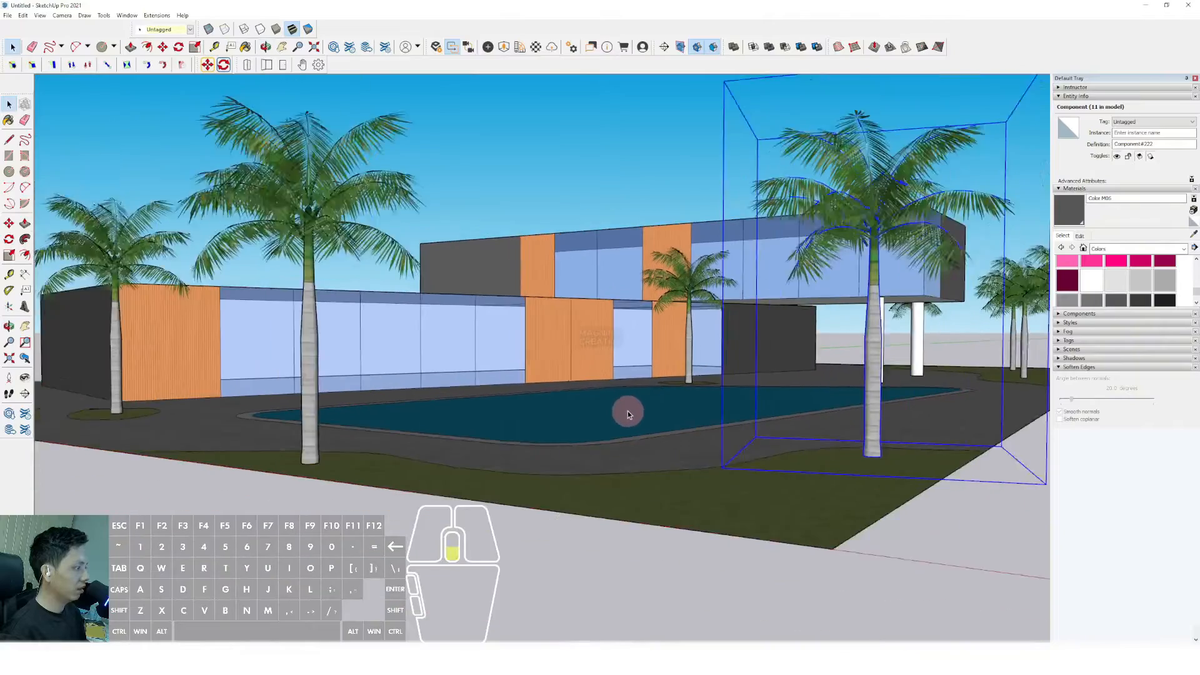
{"action": "middle_click_drag", "start_coordinate": [637, 394], "coordinate": [702, 253], "text": "shift"}
{"action": "scroll", "coordinate": [740, 369], "scroll_direction": "up", "scroll_amount": 3}
{"action": "left_click", "coordinate": [818, 169]}
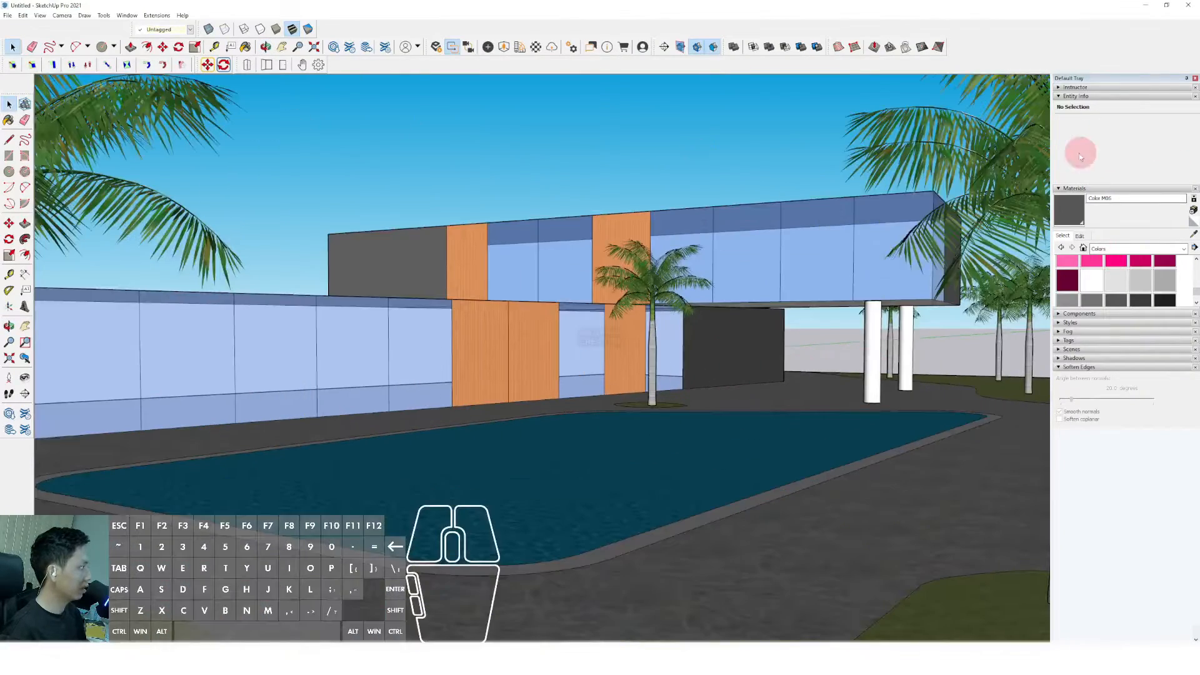
{"action": "left_click", "coordinate": [1059, 189]}
{"action": "left_click", "coordinate": [1061, 198]}
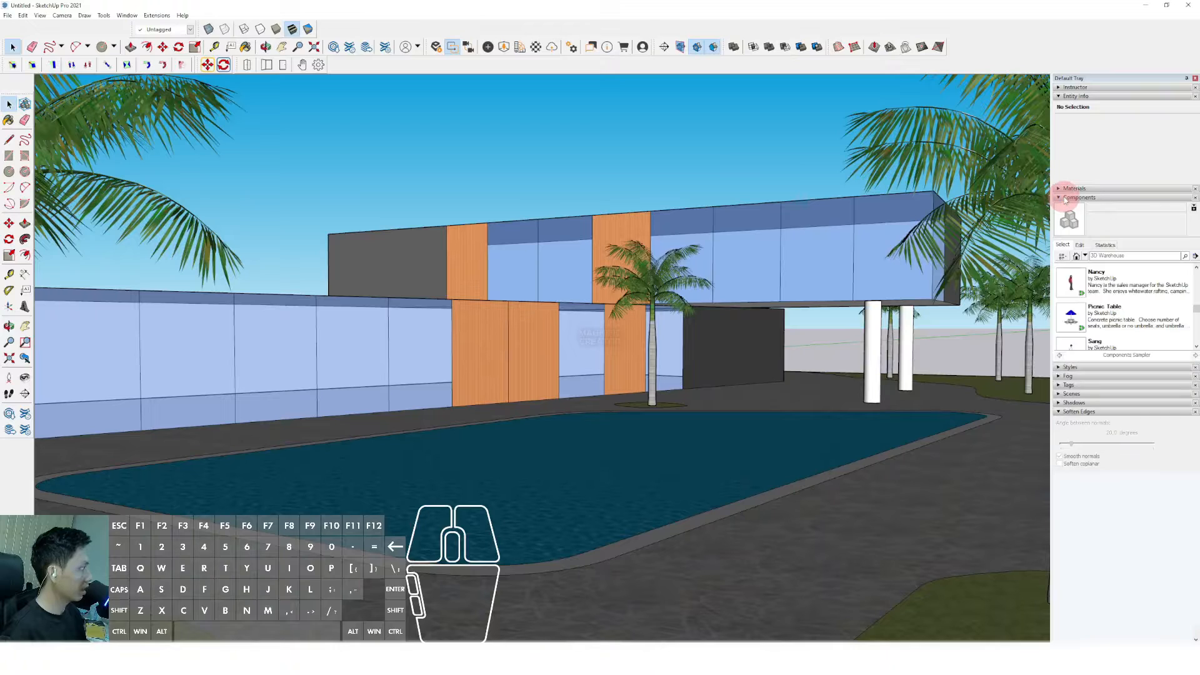